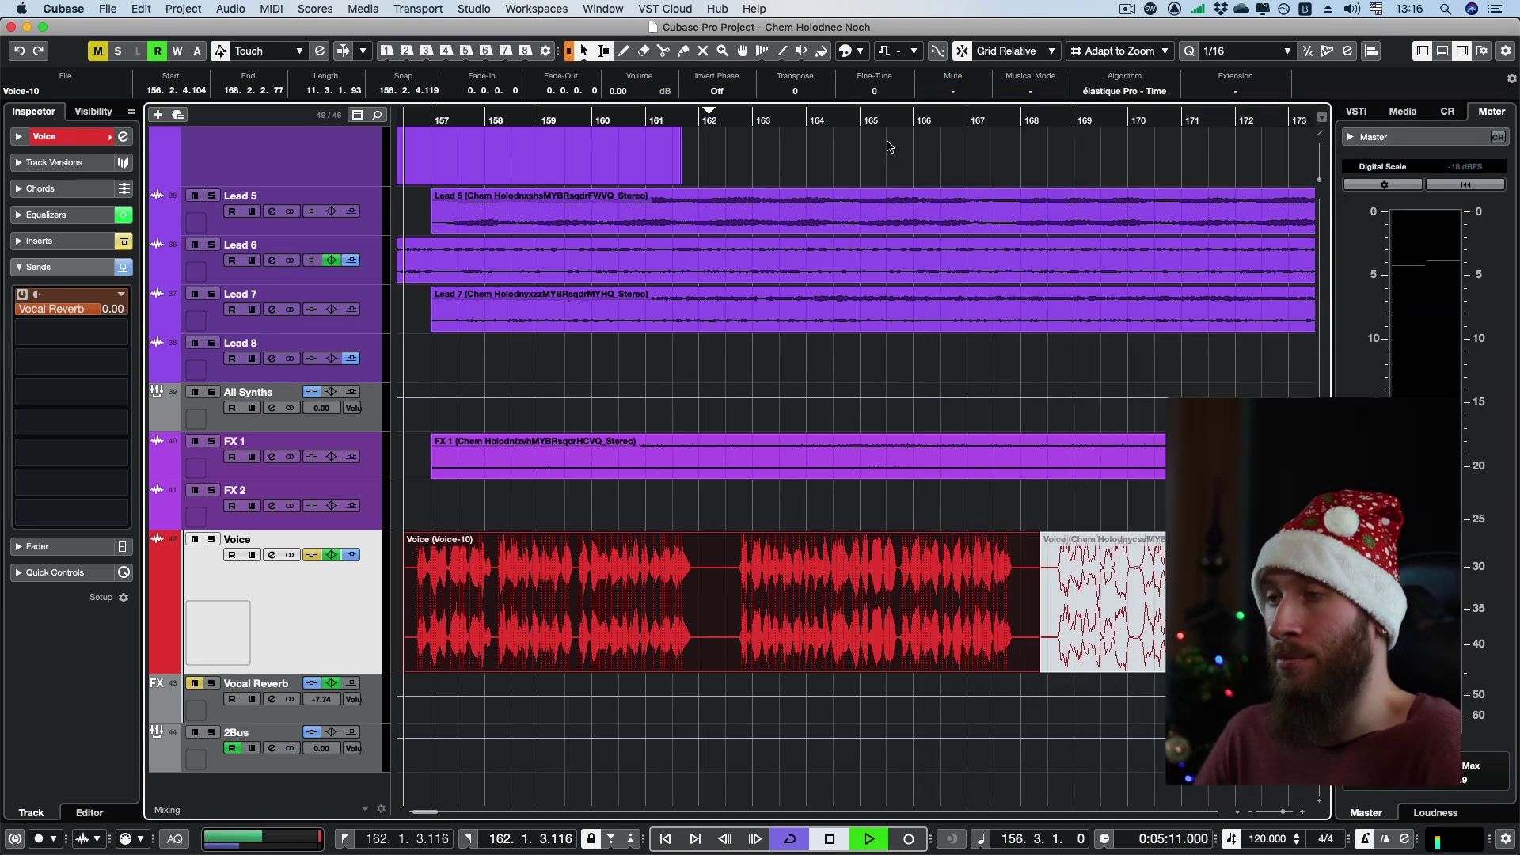
- Play the full mix from bar 156, solo the Voice channel in the MixConsole and audition it alone
key(space)
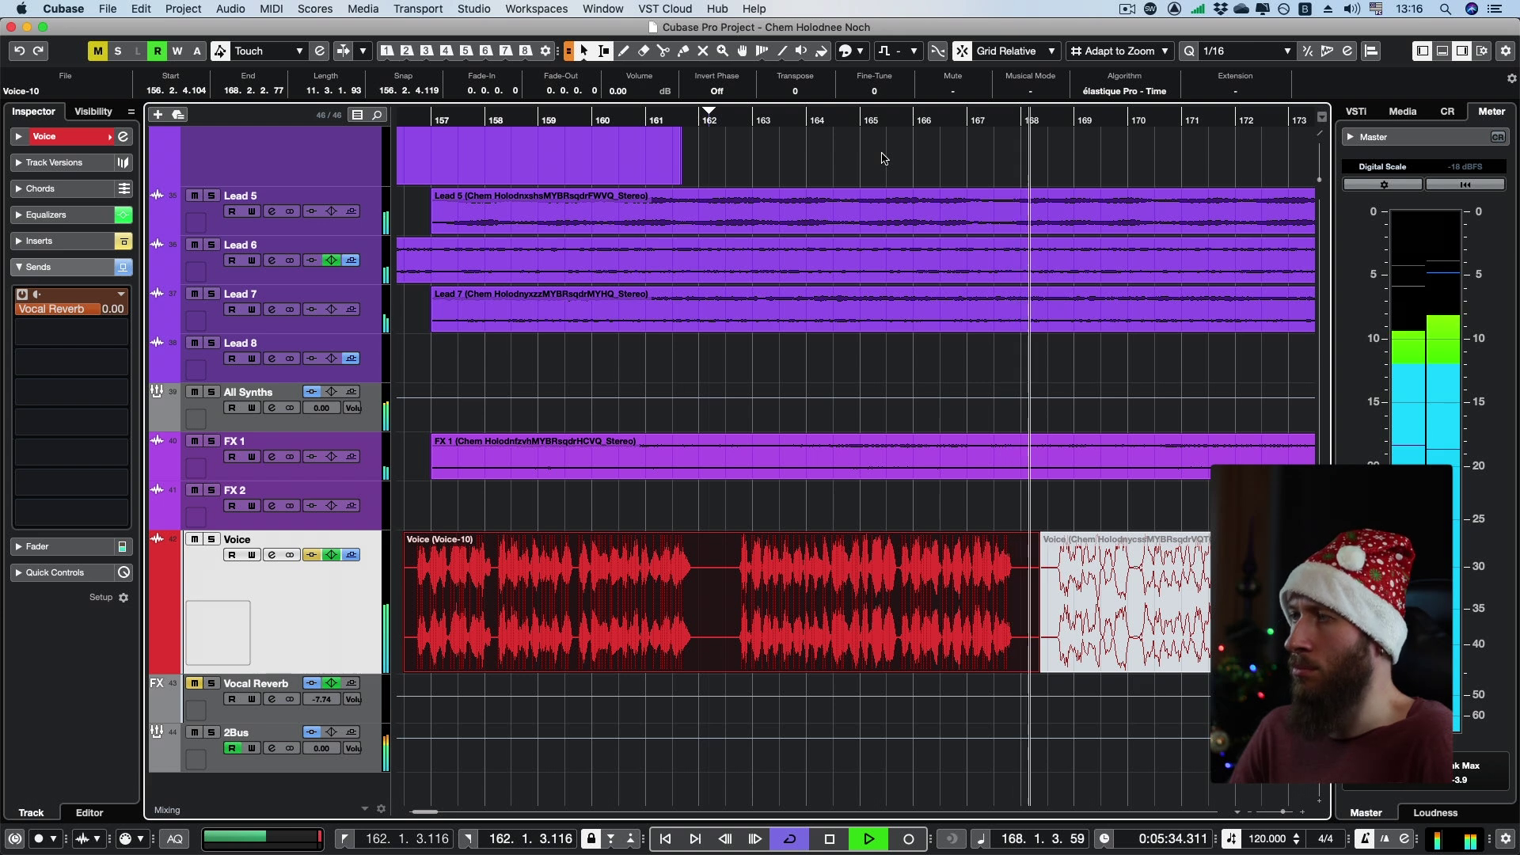
key(space)
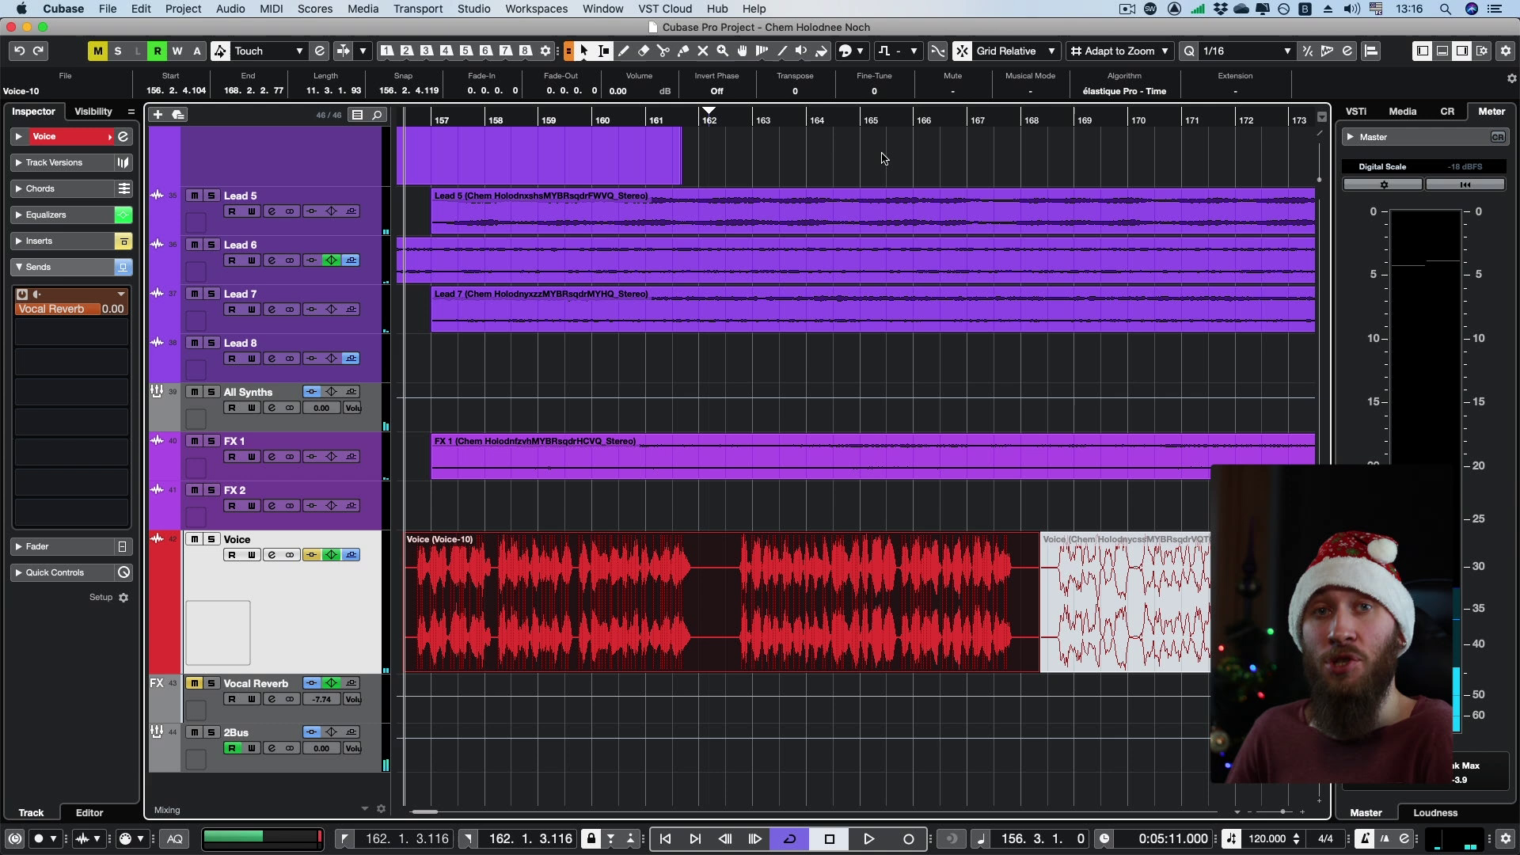
key(F3)
click(211, 542)
key(space)
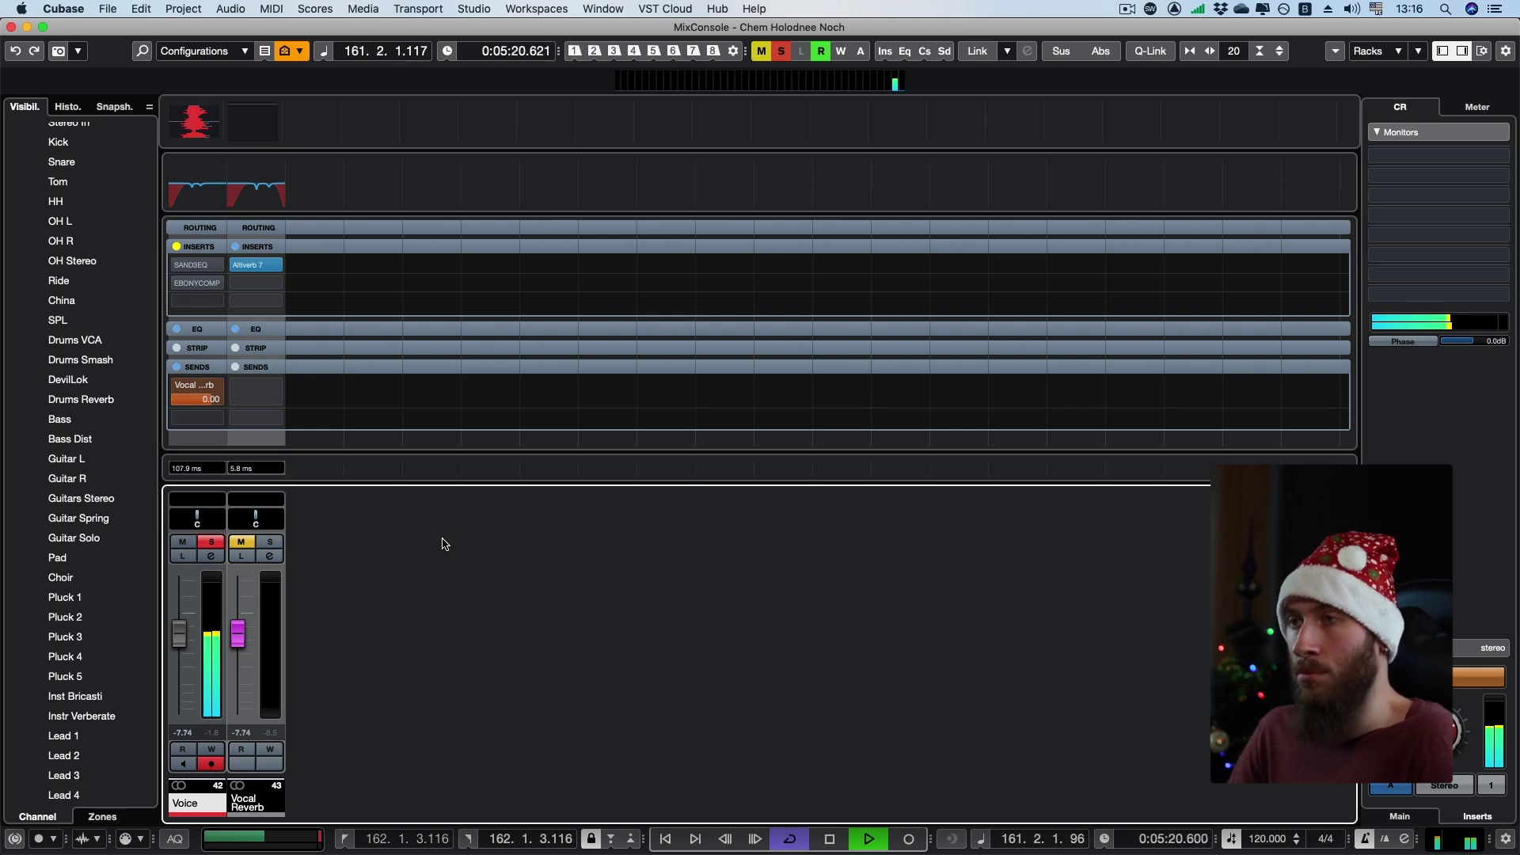
key(space)
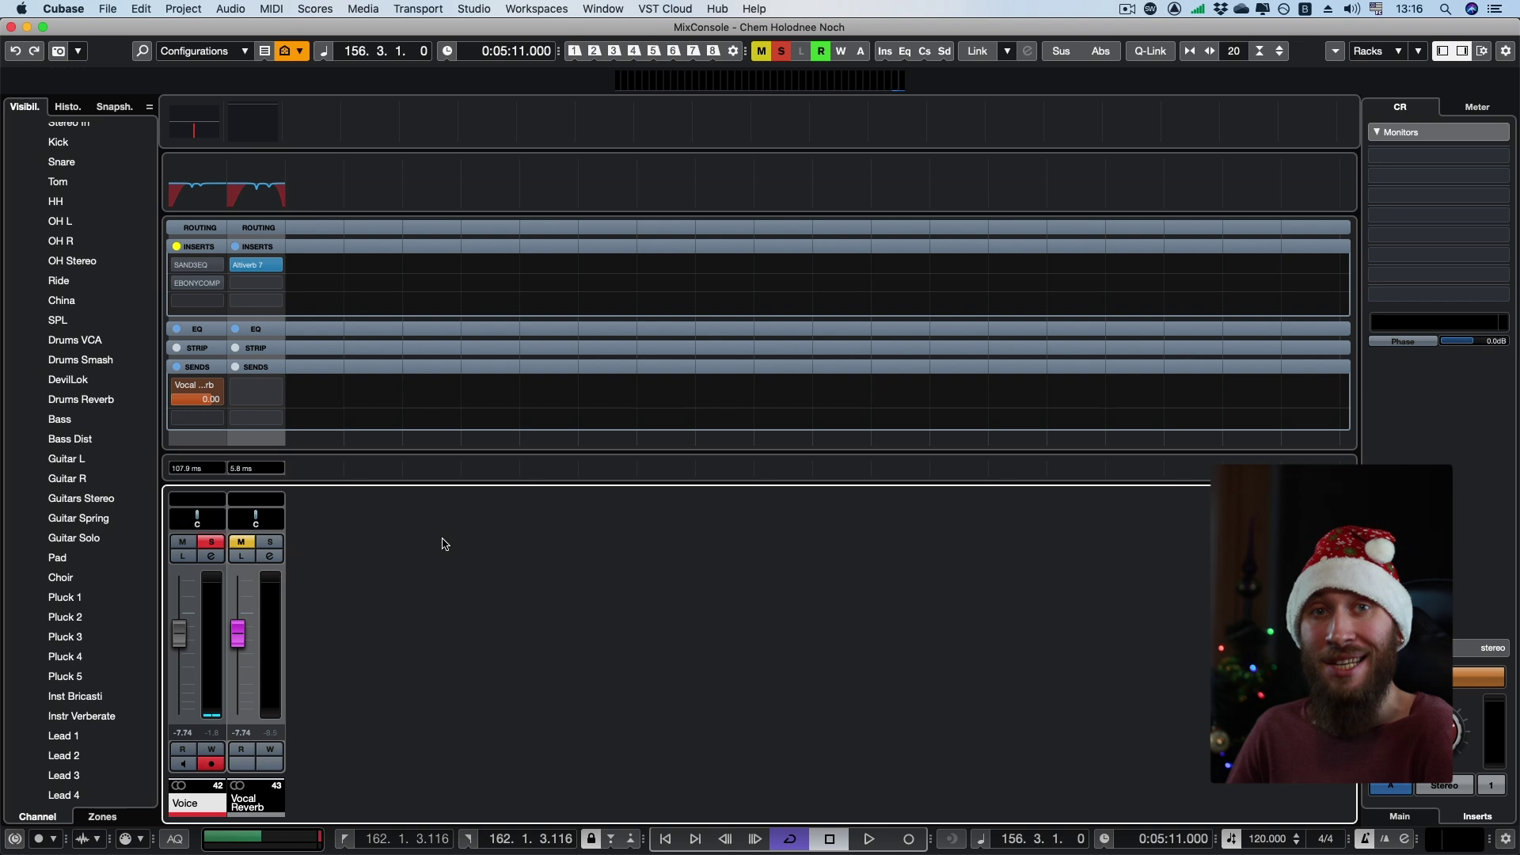
- Activate the Voice channel's inserts and audition the vocal, both dry and with the Vocal Reverb channel soloed alongside it
click(177, 247)
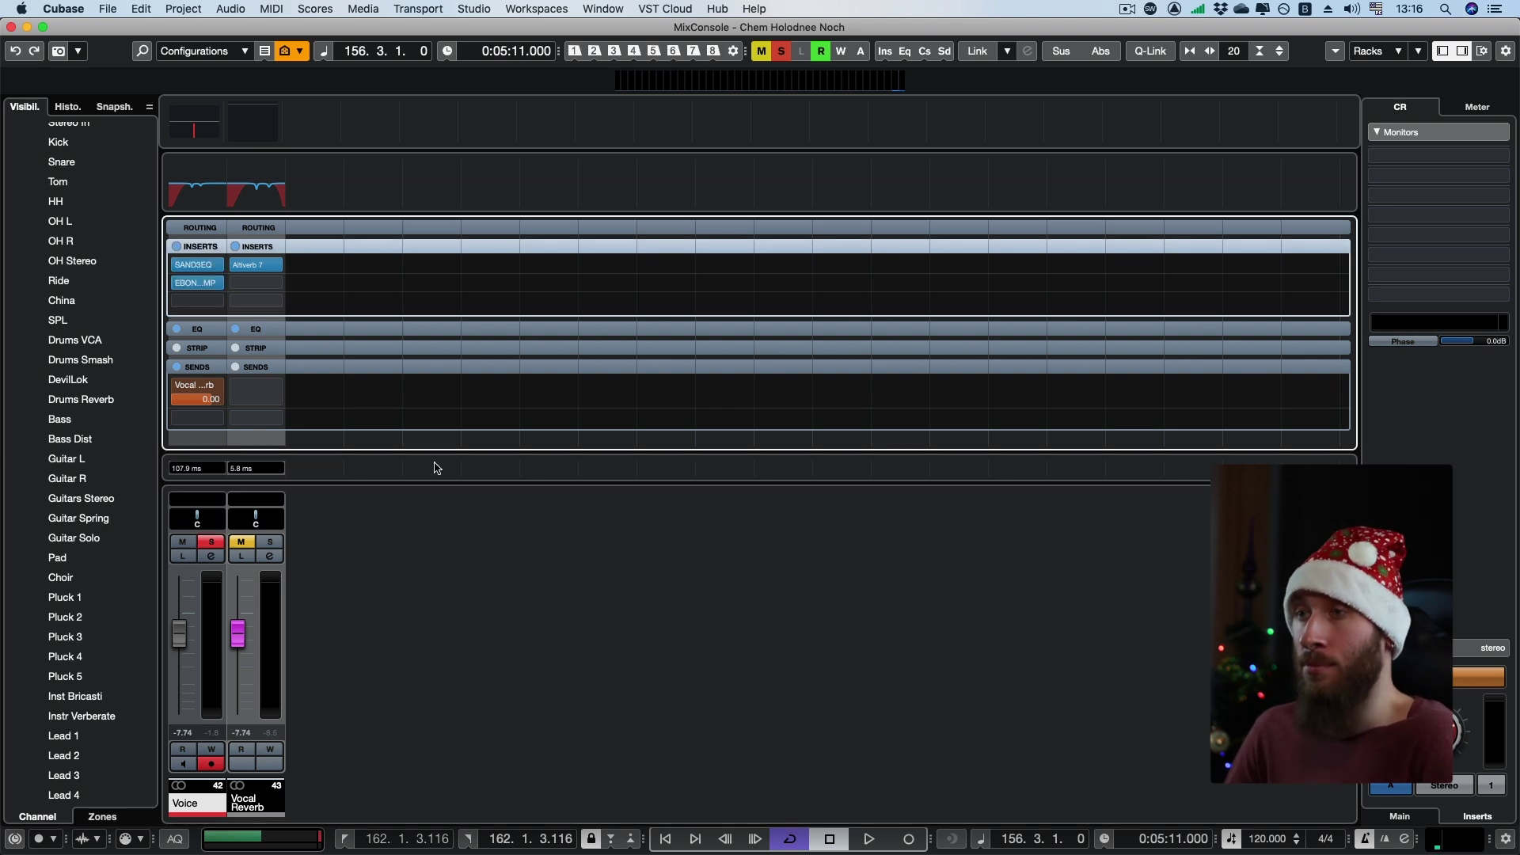
key(space)
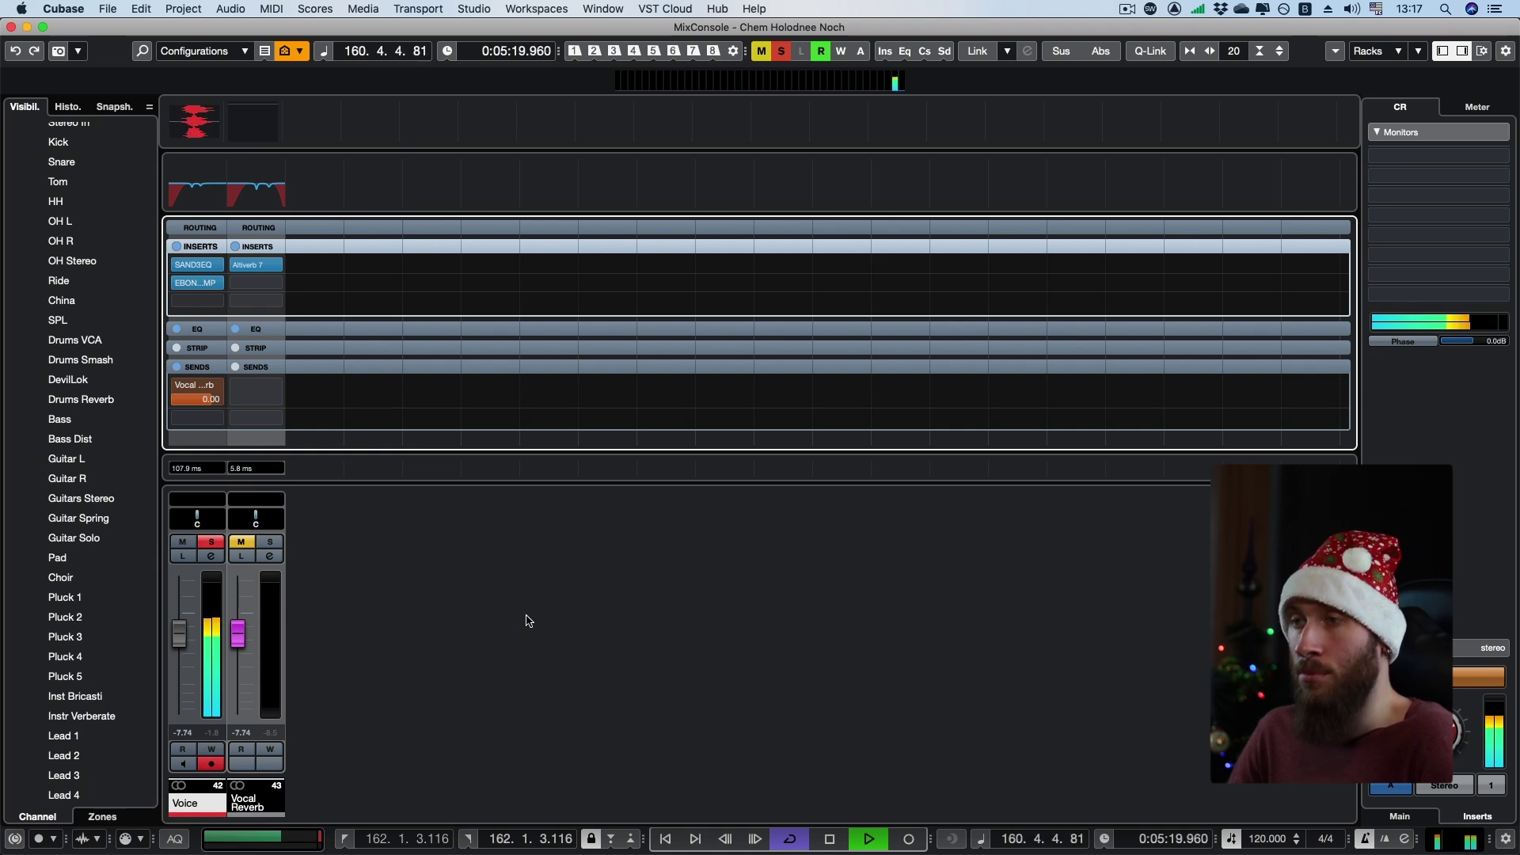
key(space)
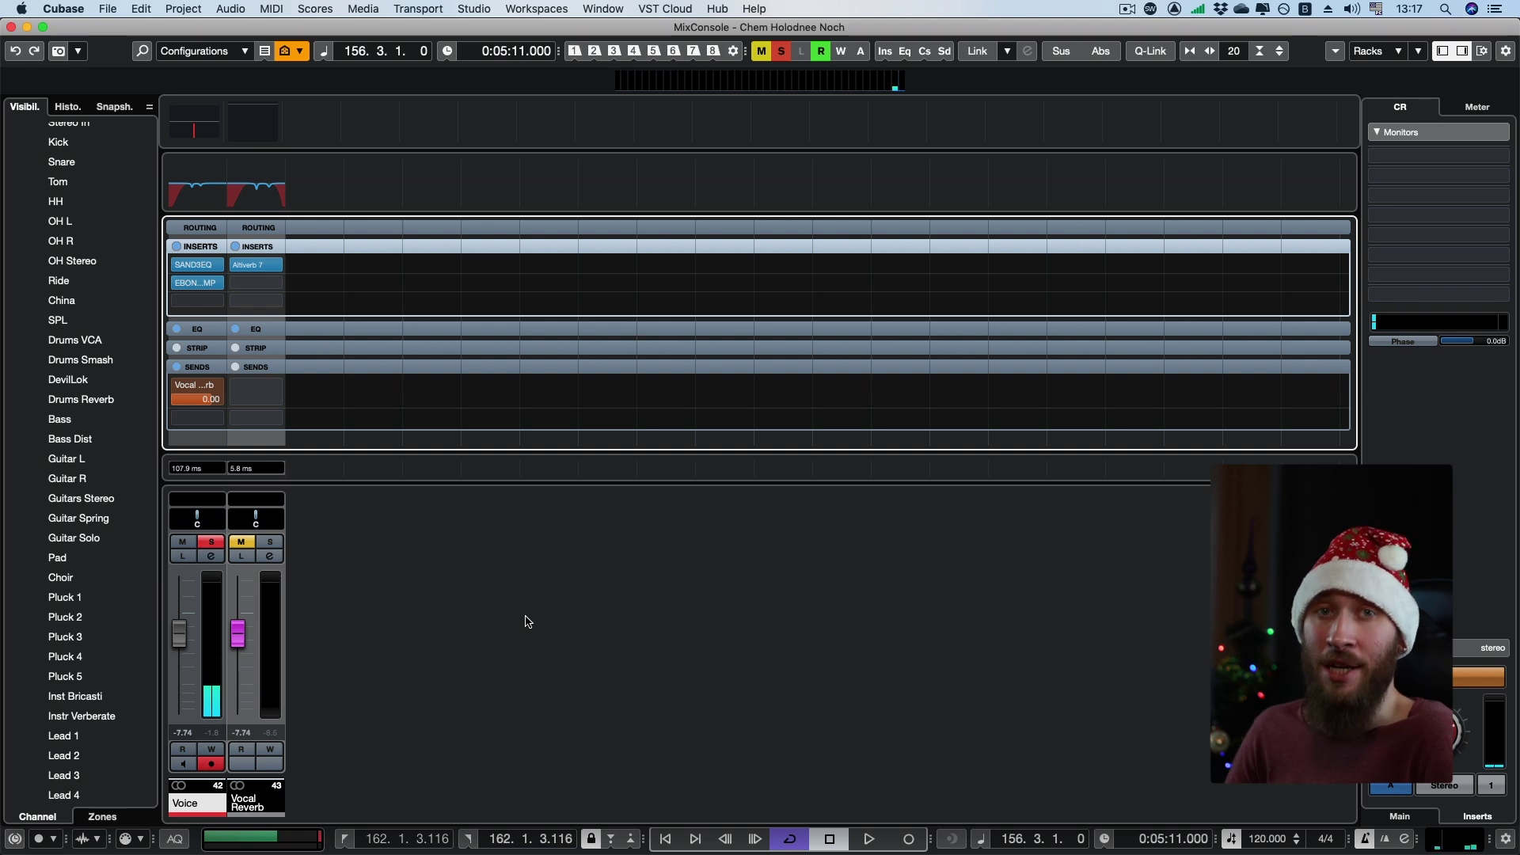
click(475, 594)
key(space)
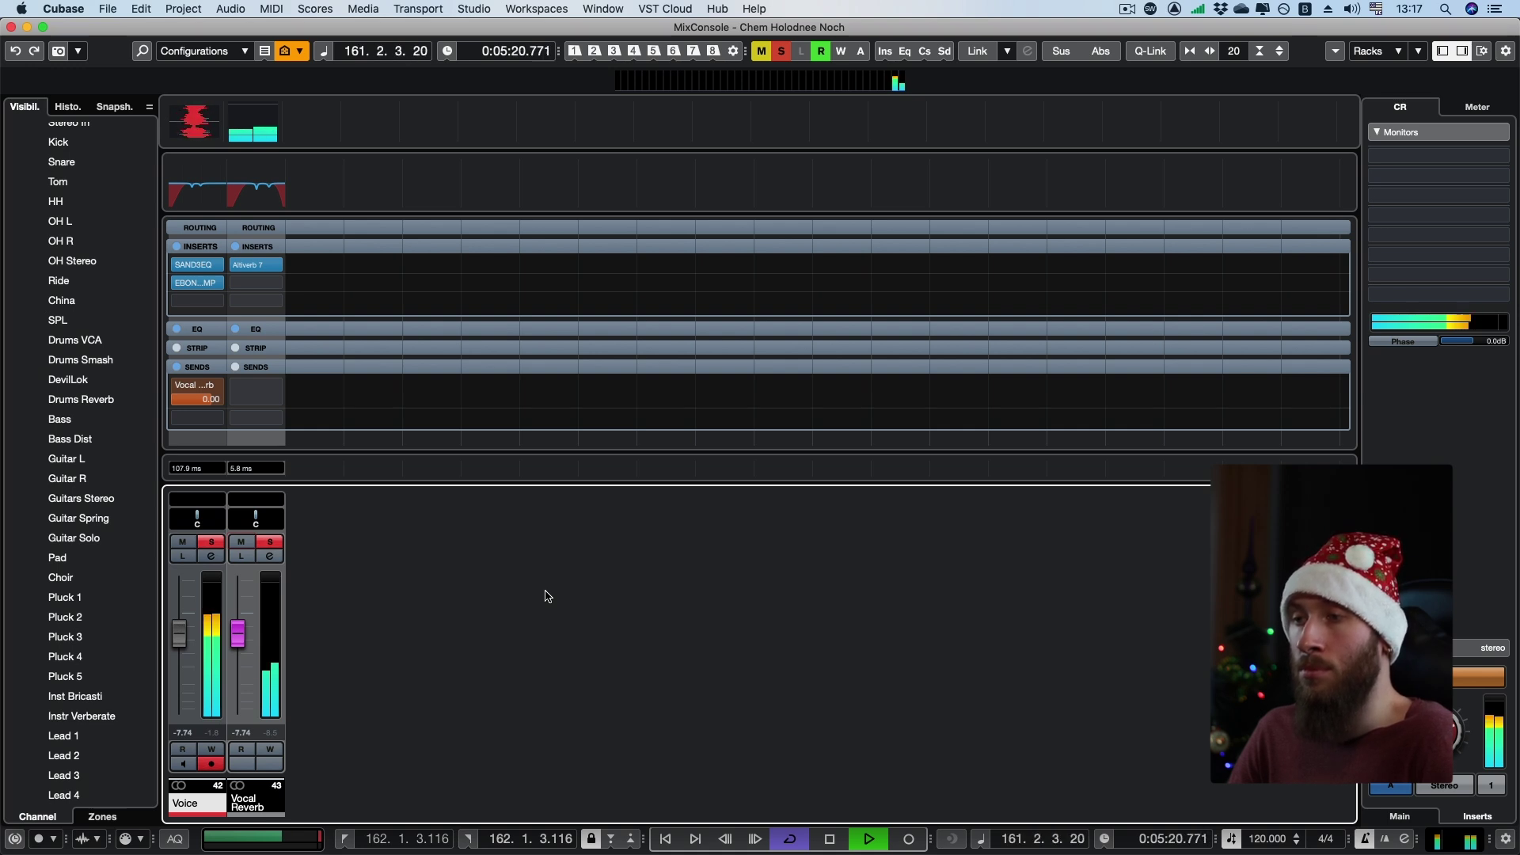
key(space)
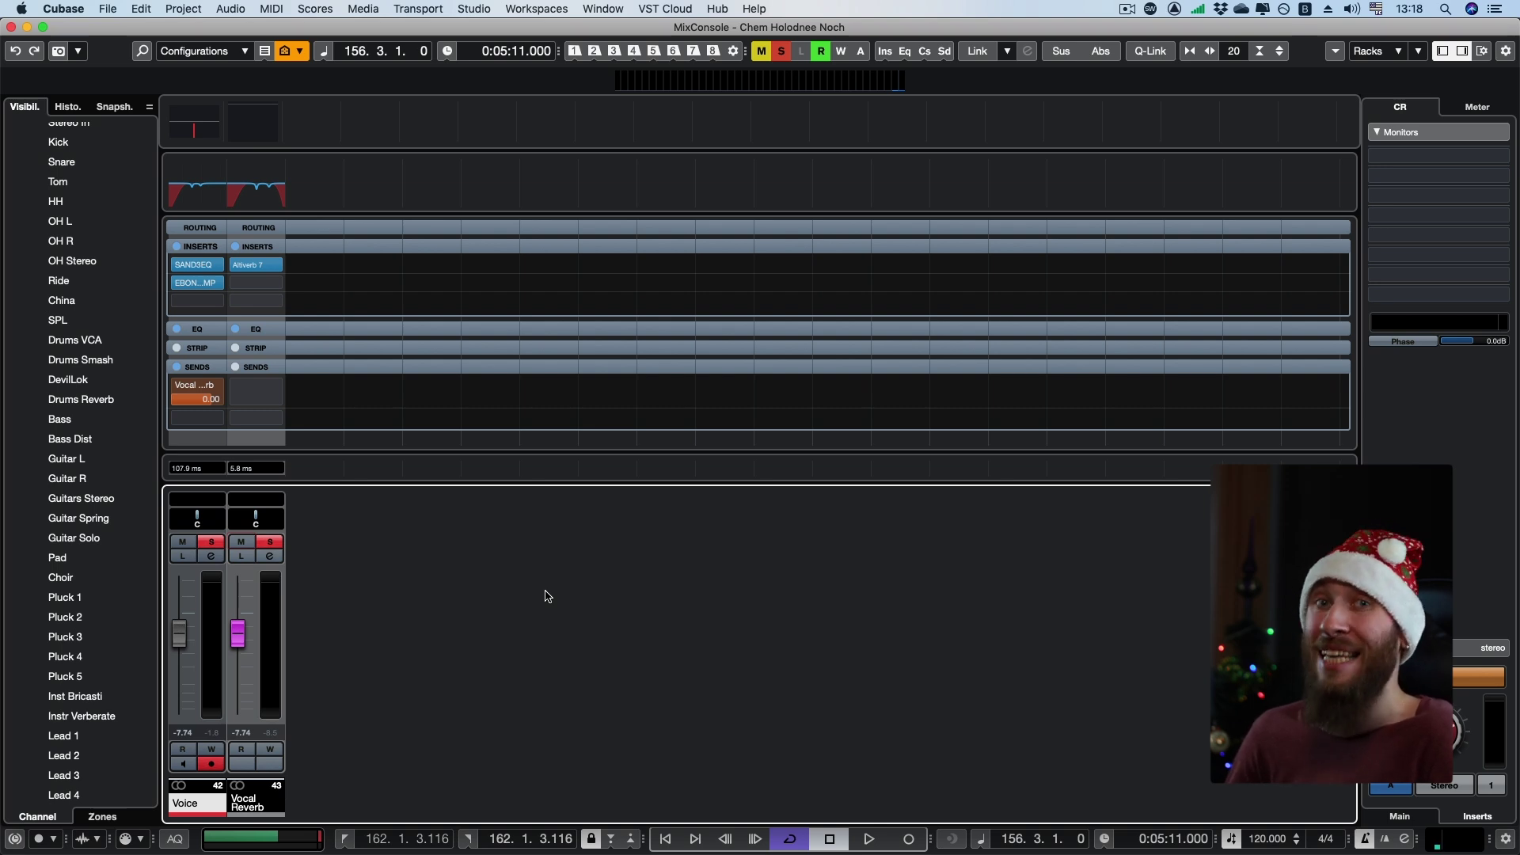
- Apply the RevoiceProLink extension to the selected Voice event in the project and show its track in Revoice Pro
key(F3)
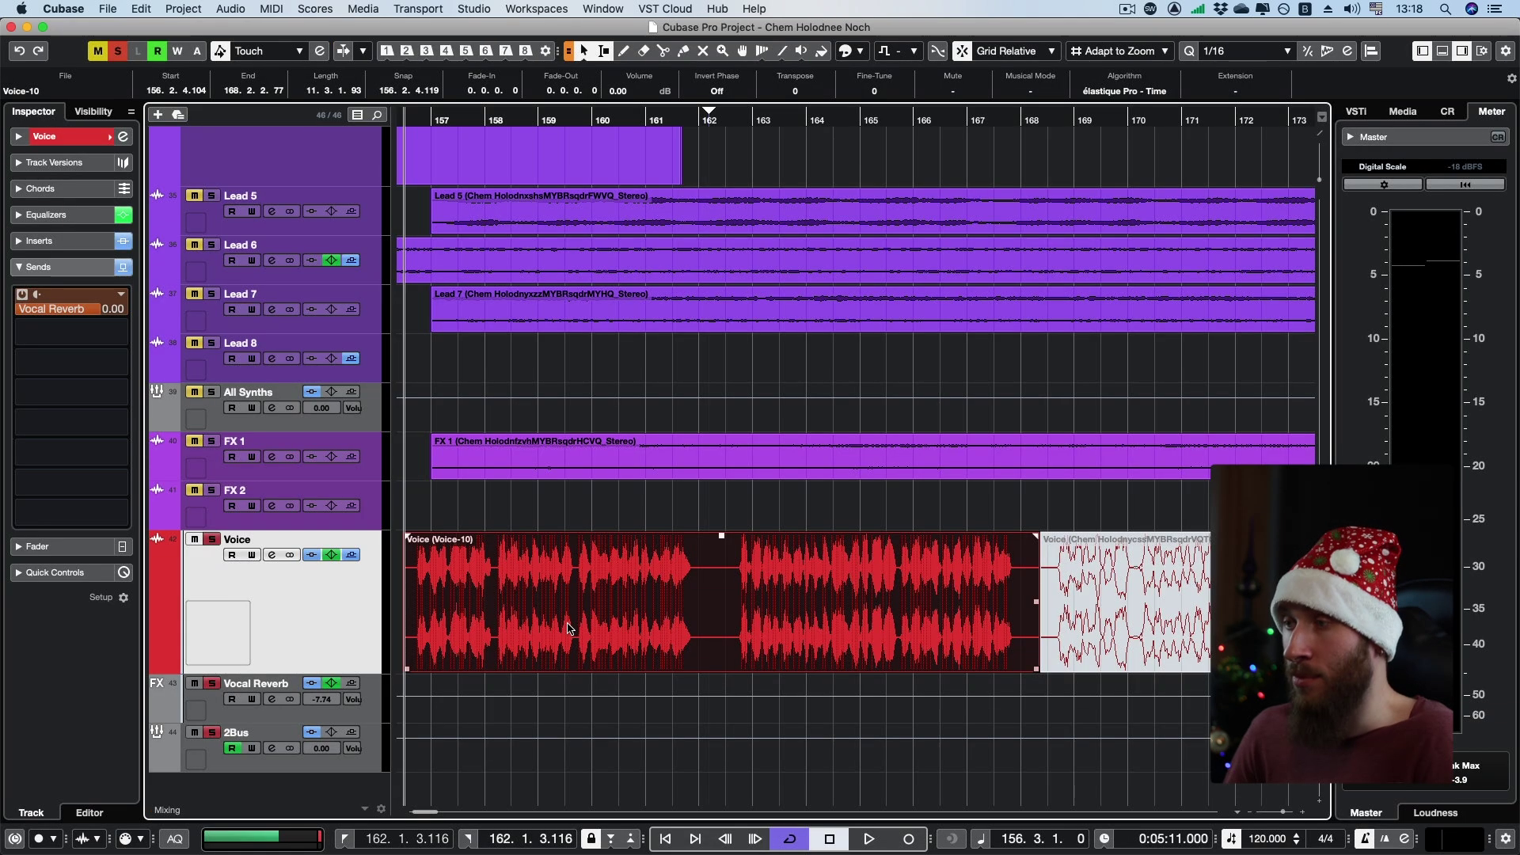
click(231, 8)
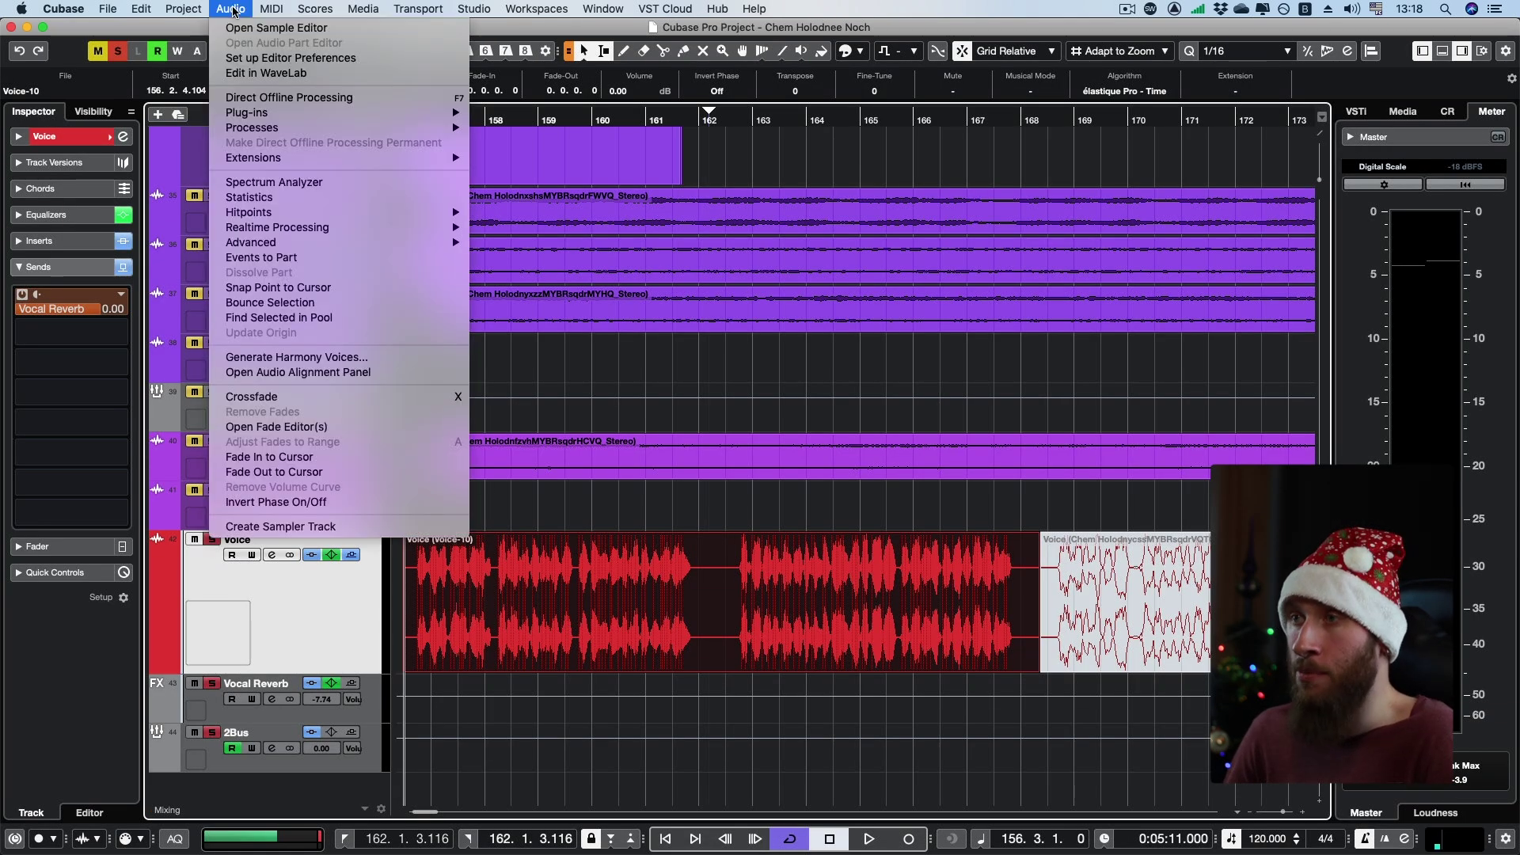
mouse_move(283, 158)
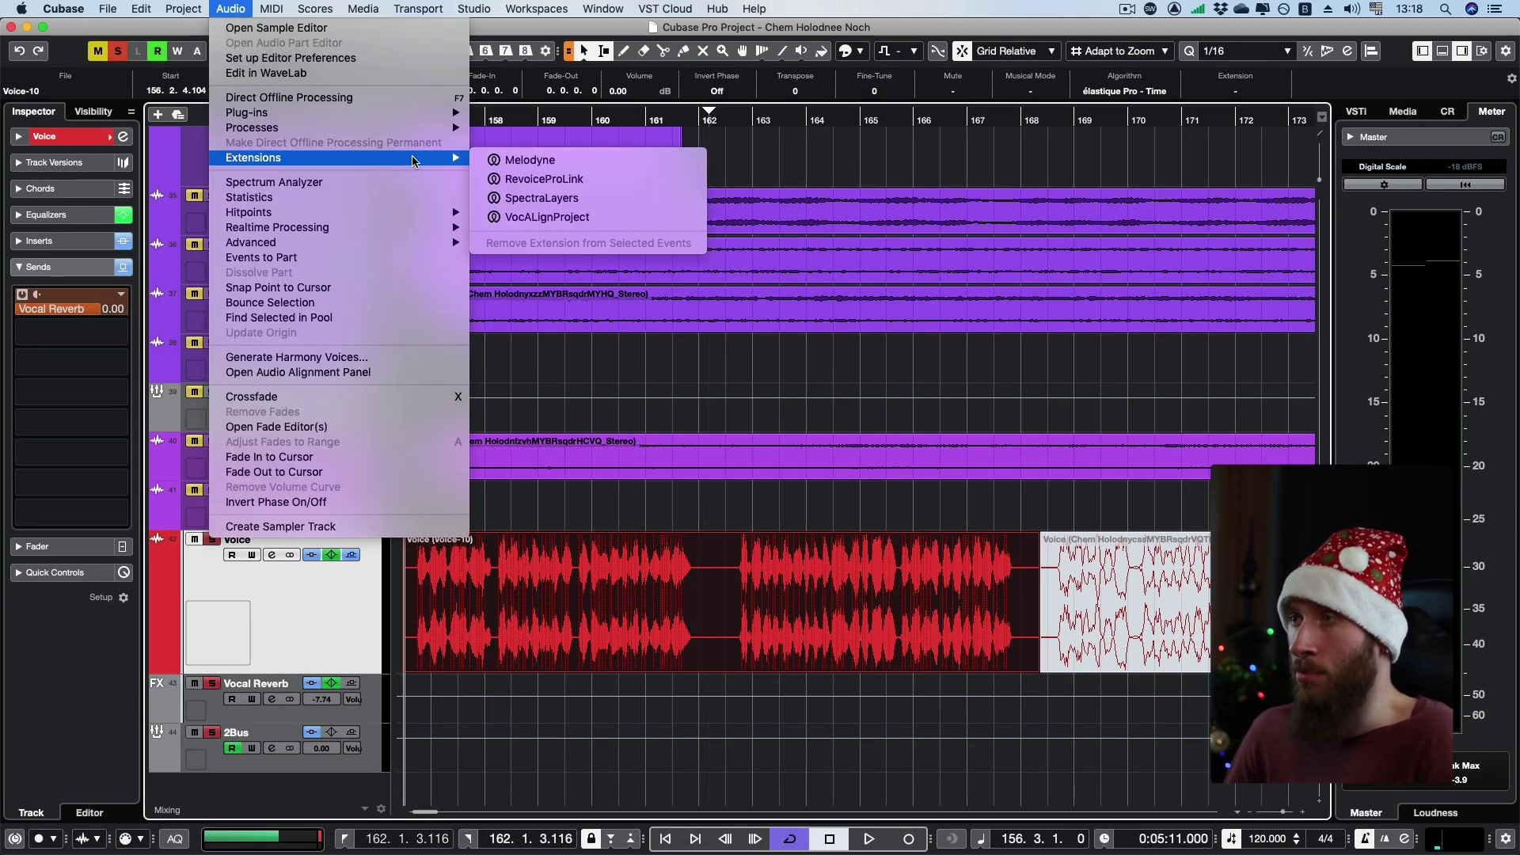
click(567, 179)
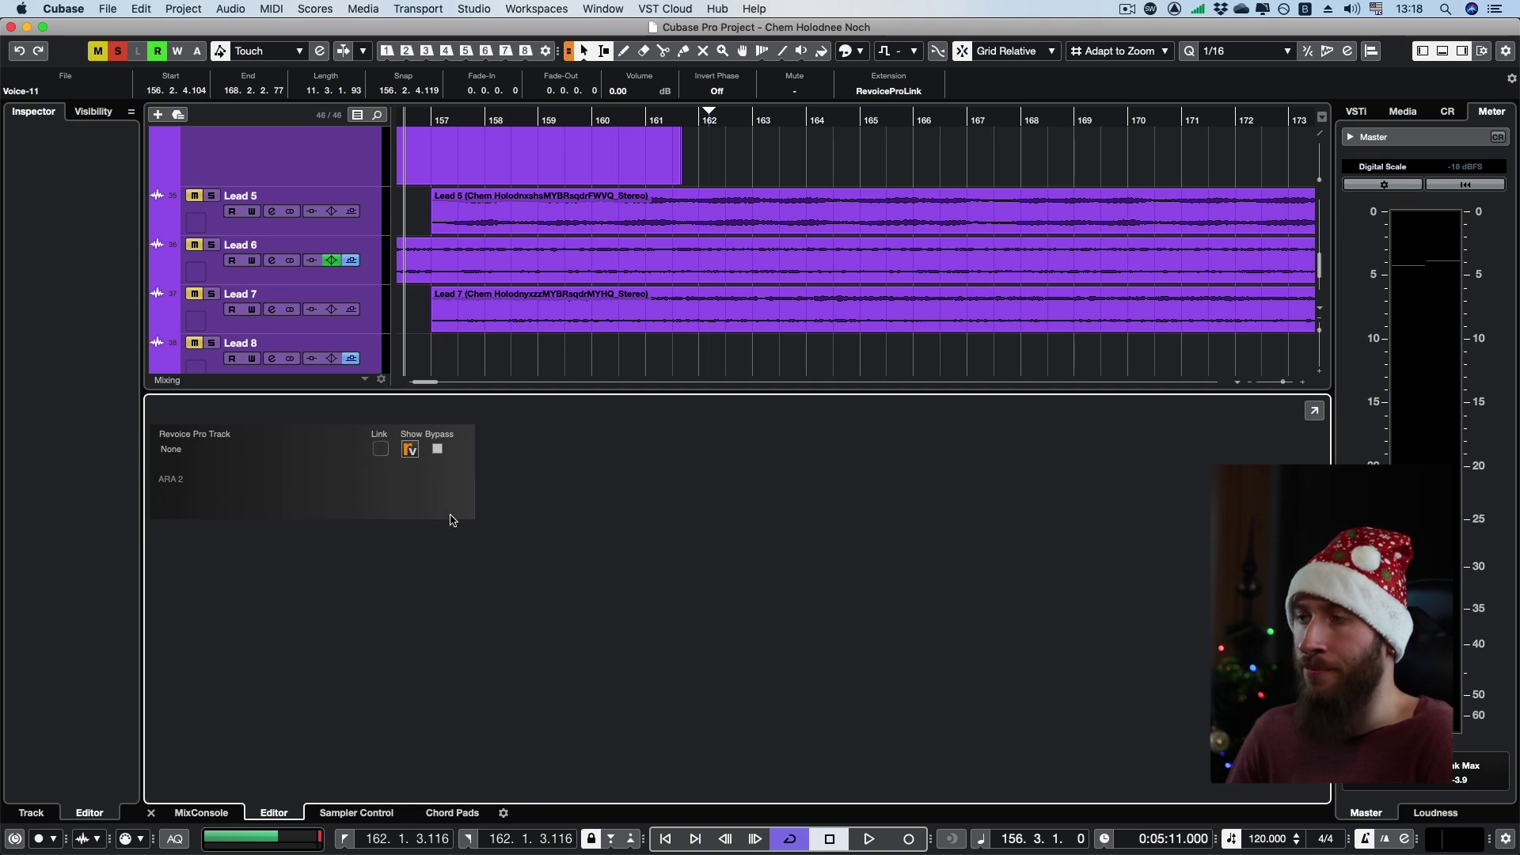
click(408, 450)
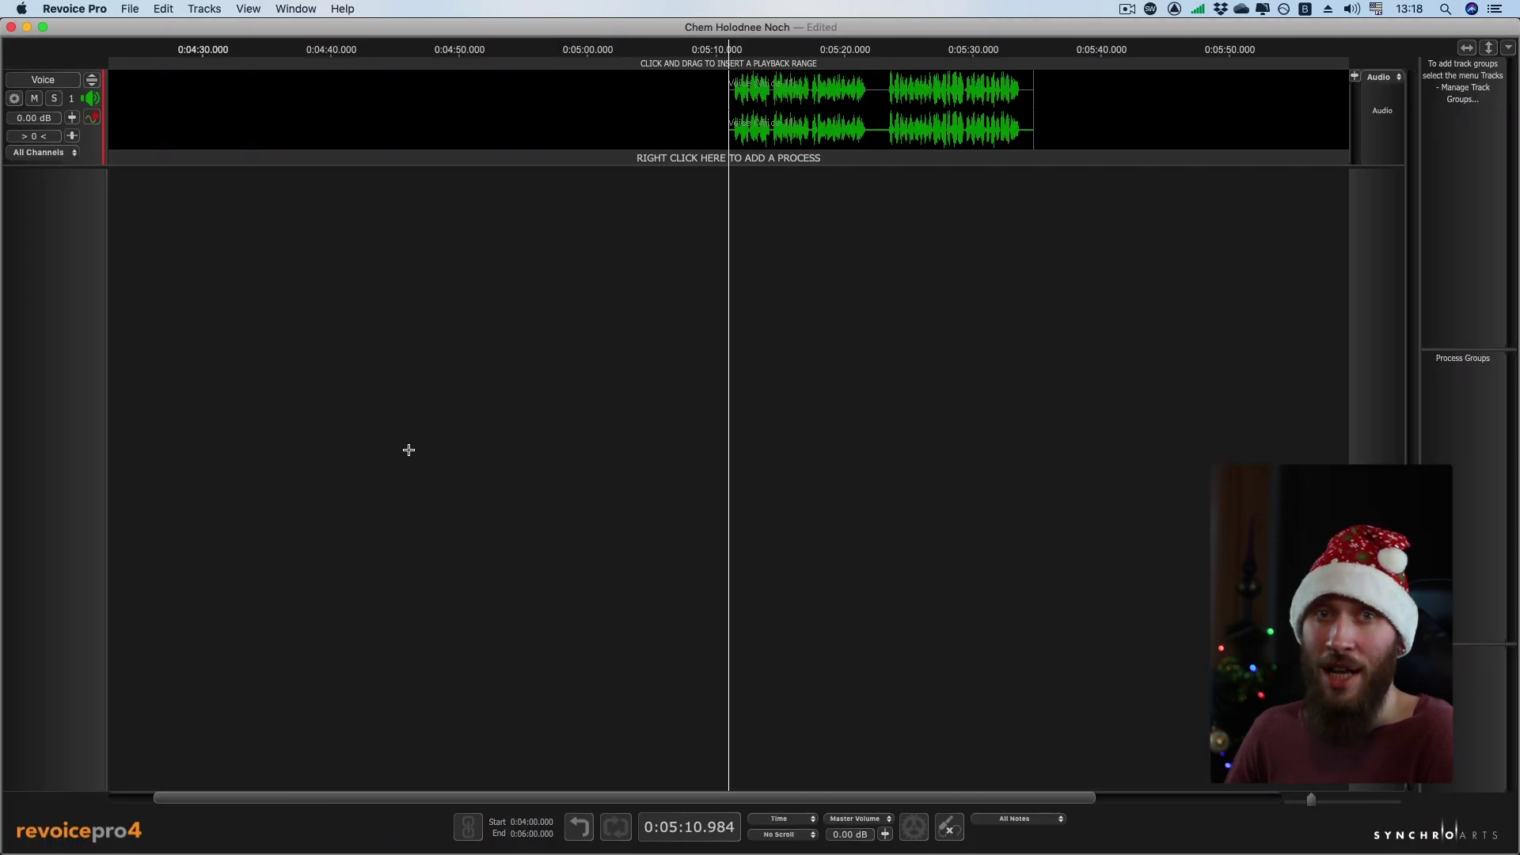
- Limit the Voice track to Channel 1 and expand it to fill the window height
click(64, 153)
click(54, 168)
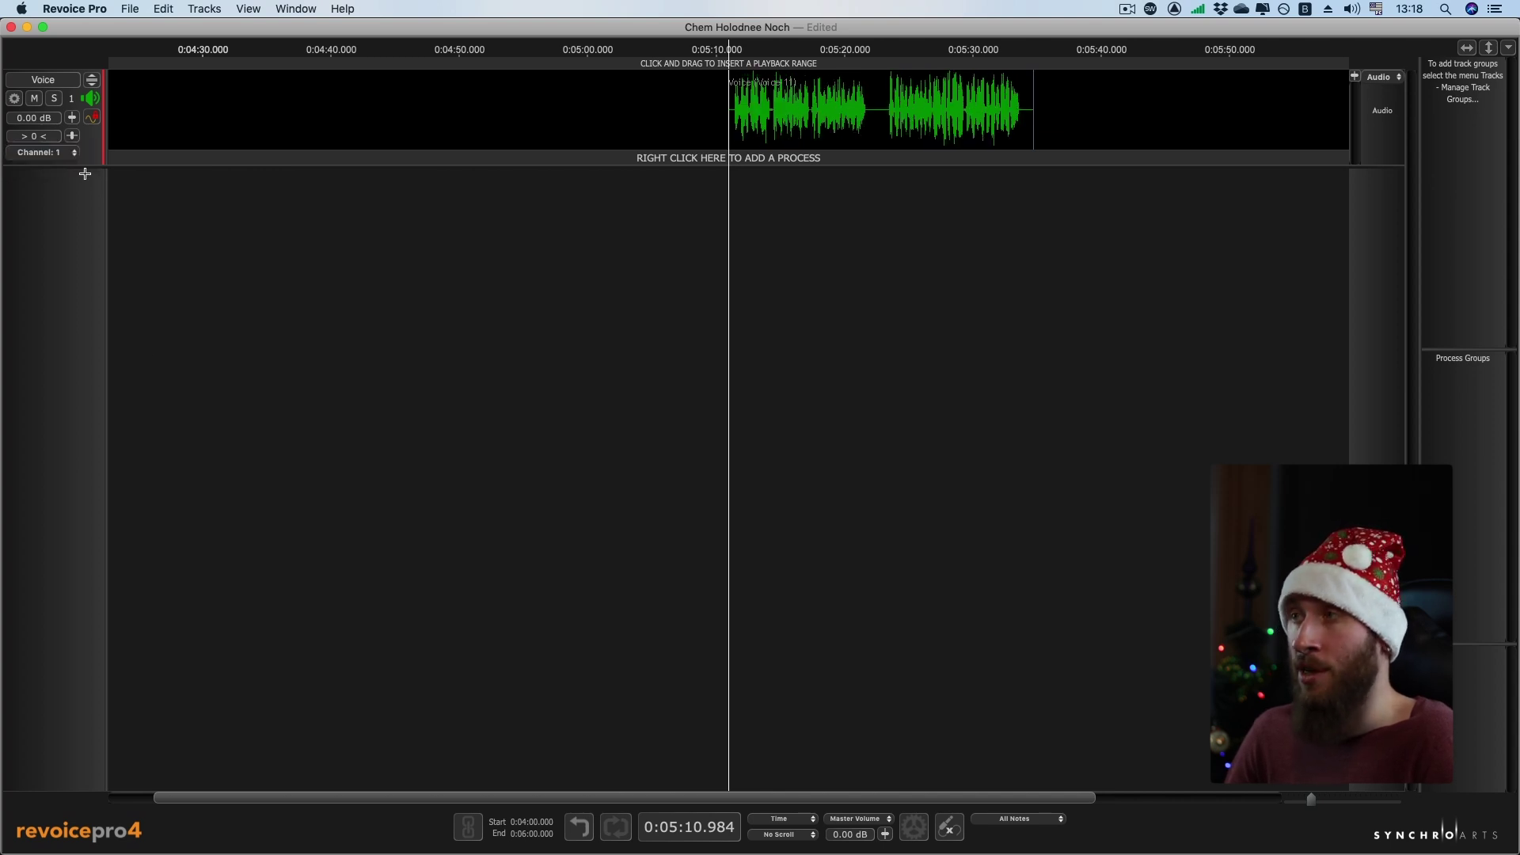
click(93, 79)
- Make a warp region from the Voice audio
right_click(796, 486)
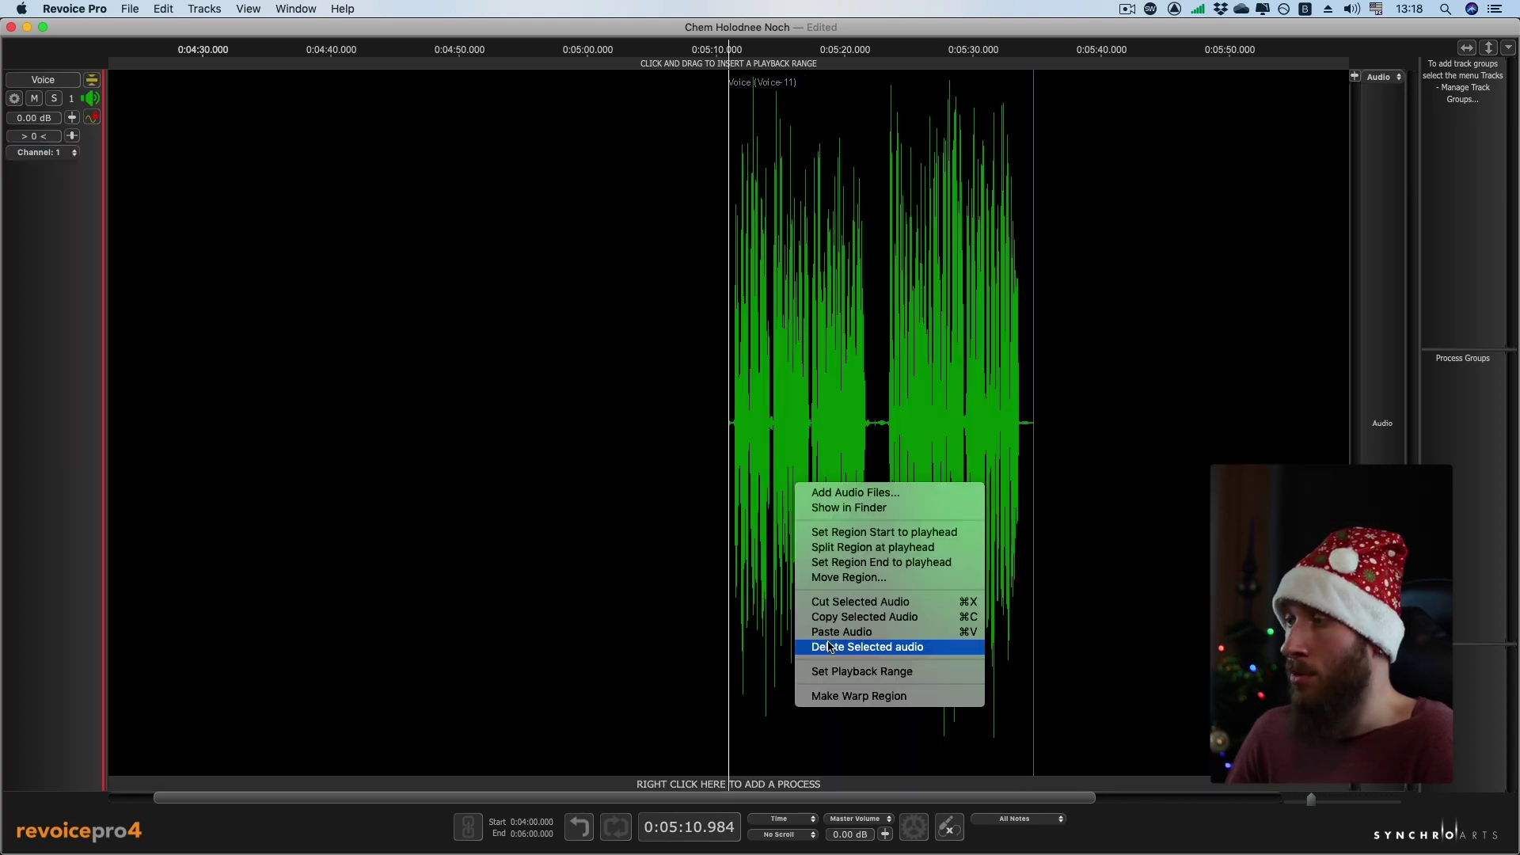
click(823, 697)
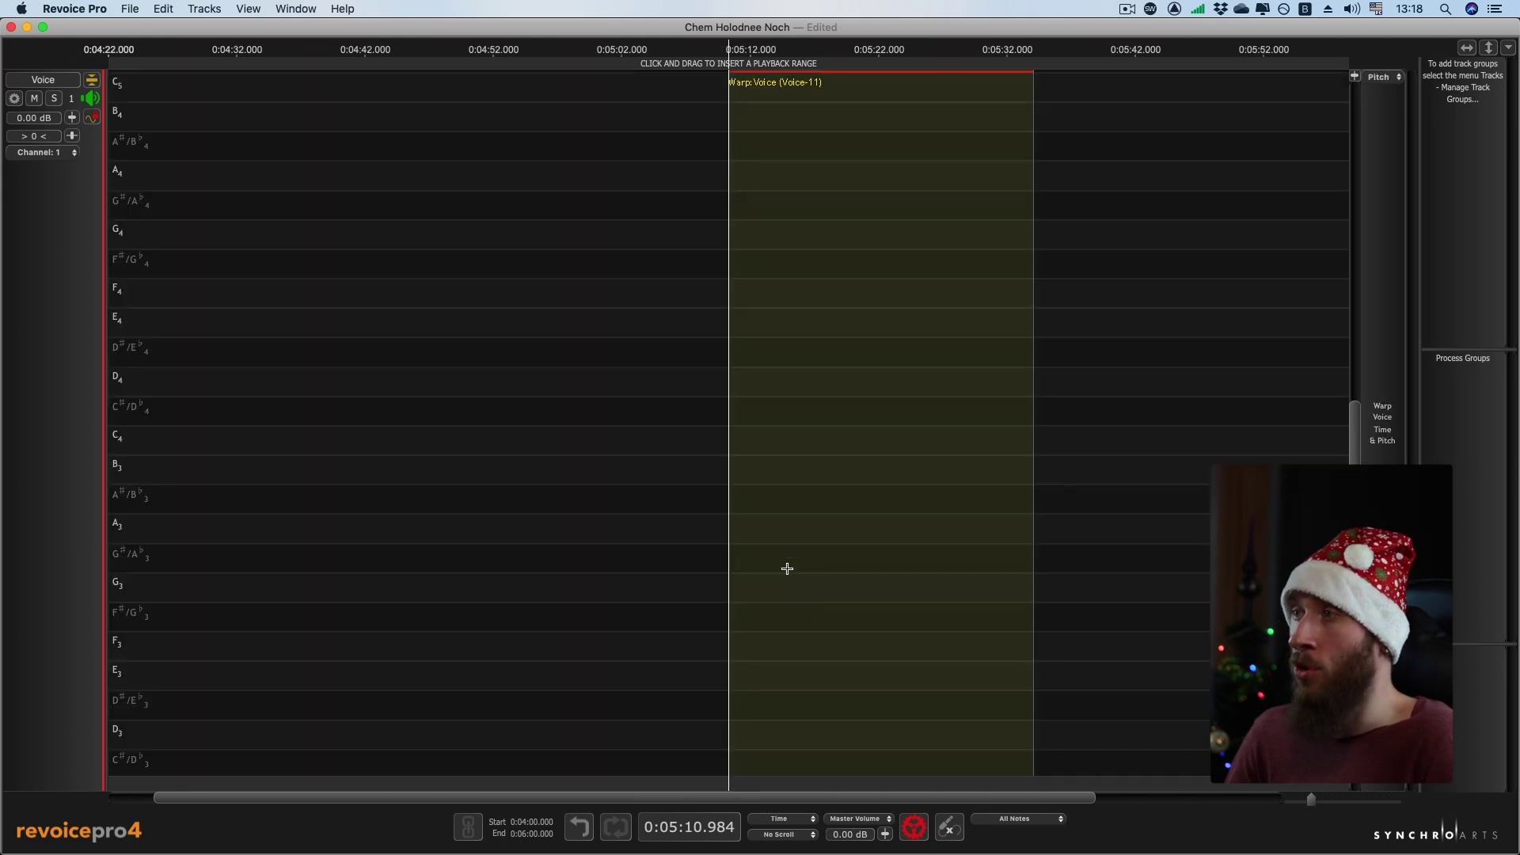
scroll(787, 568, up, 5)
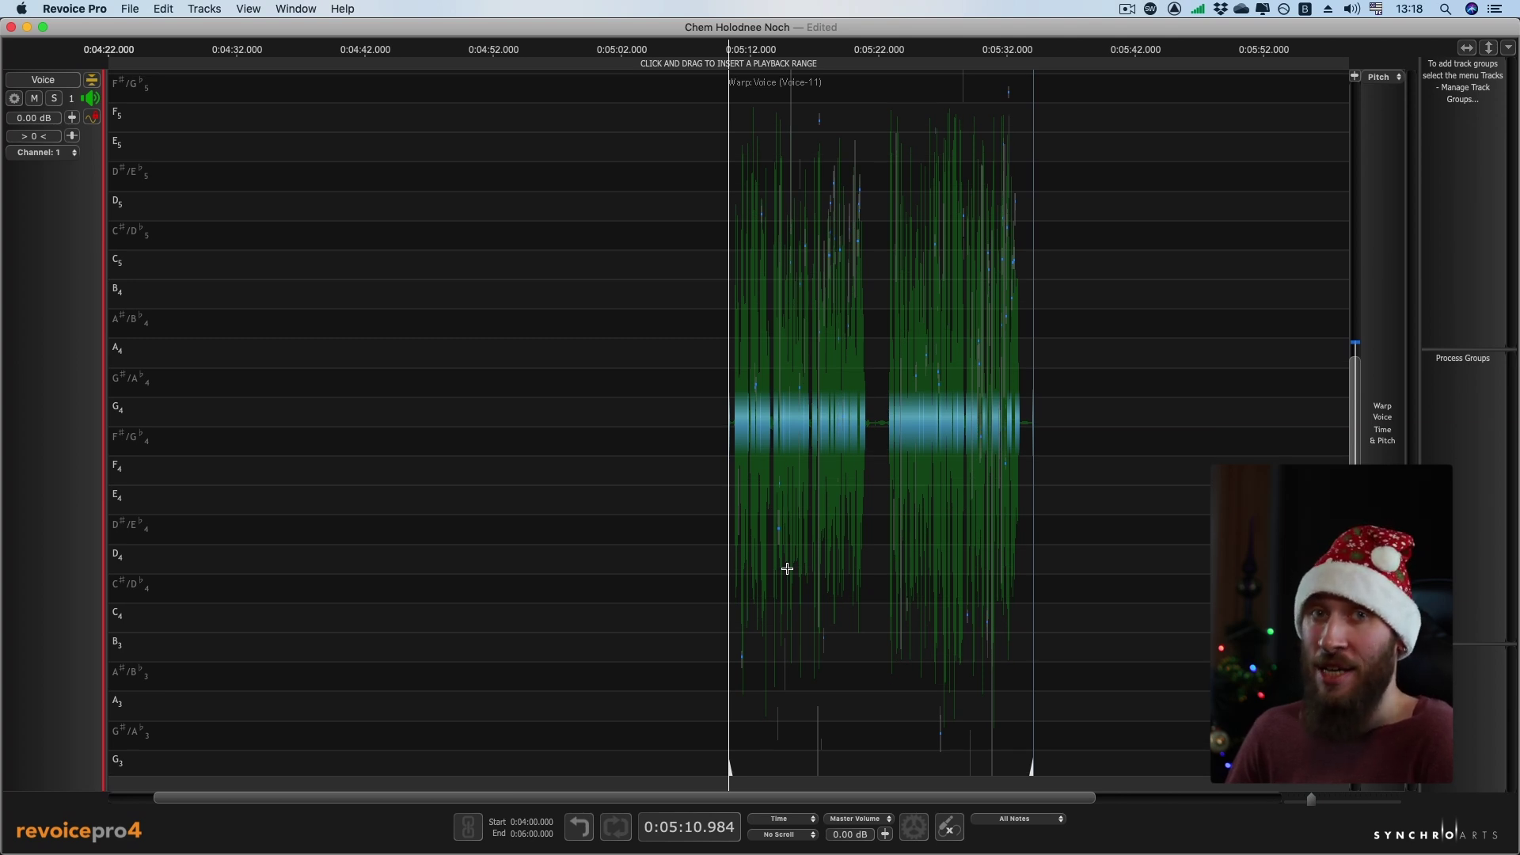
scroll(788, 568, up, 1)
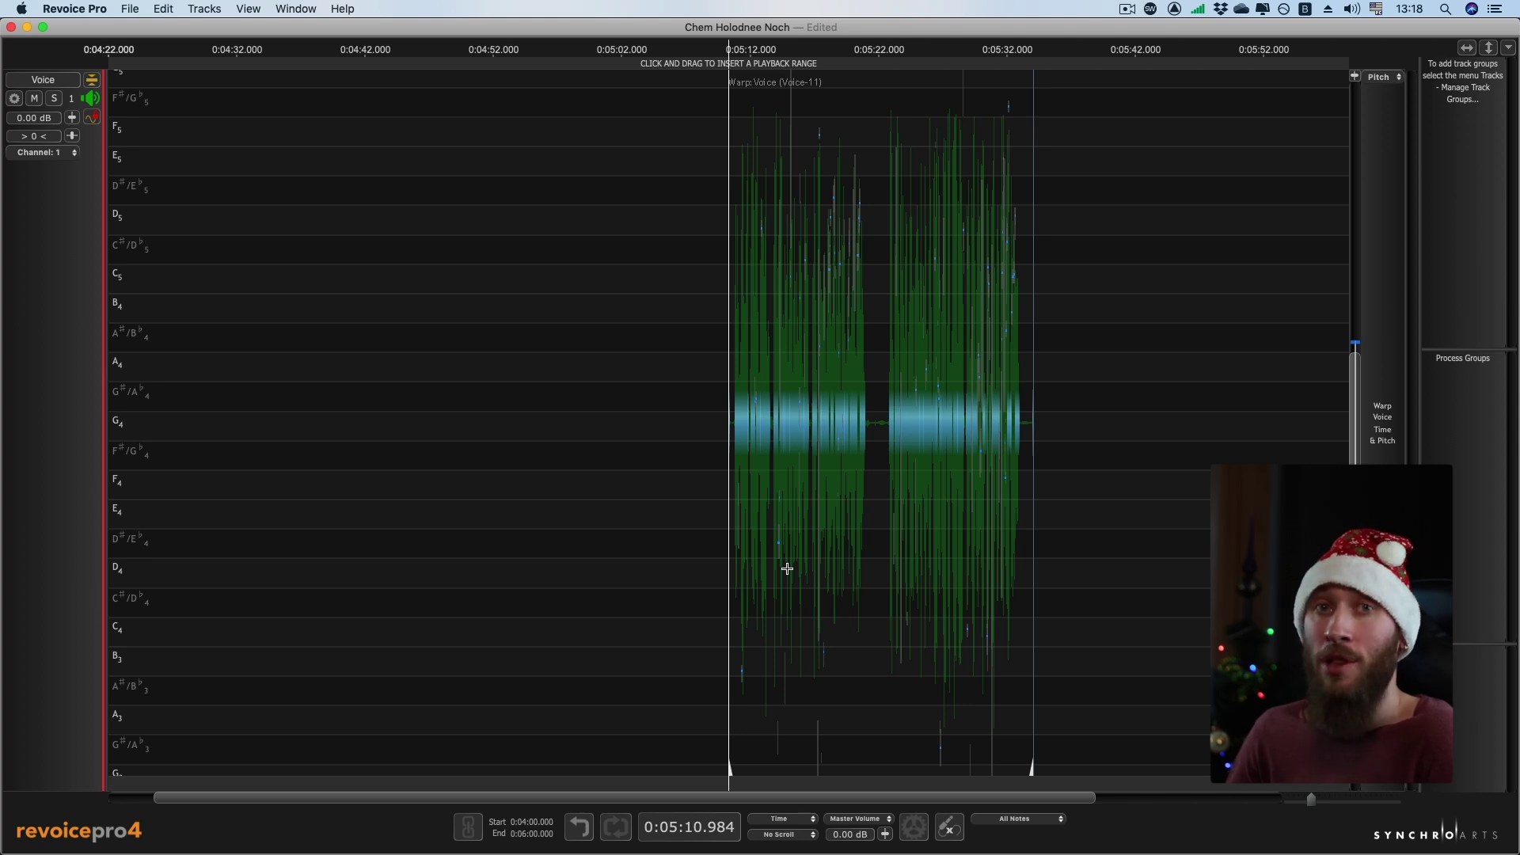
- Show the warp region's levels in dB and audition the start of the vocal phrase
key(l)
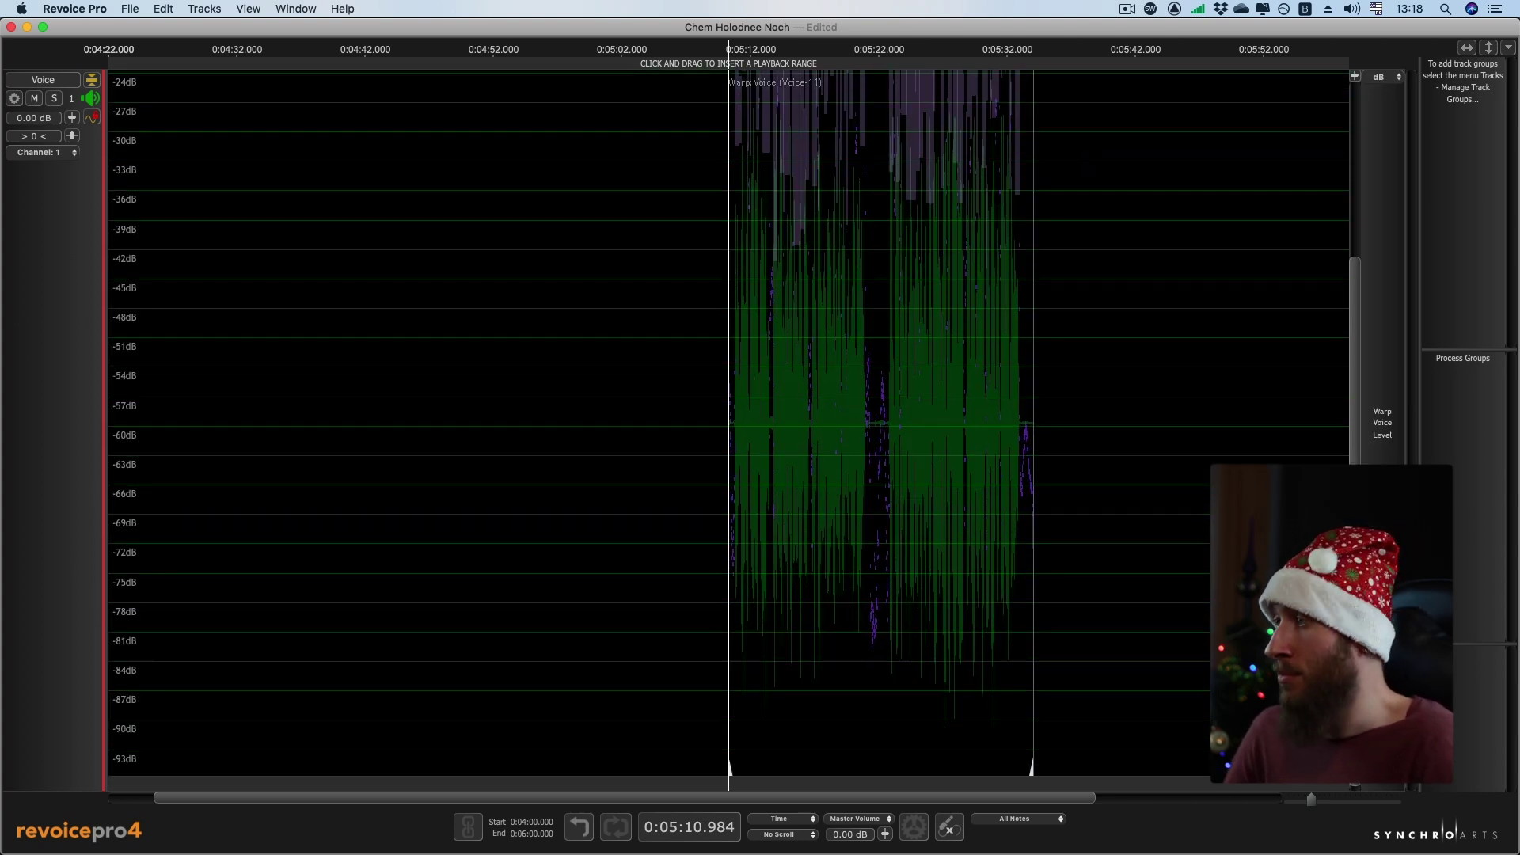
scroll(1368, 349, up, 5)
scroll(1187, 294, up, 10)
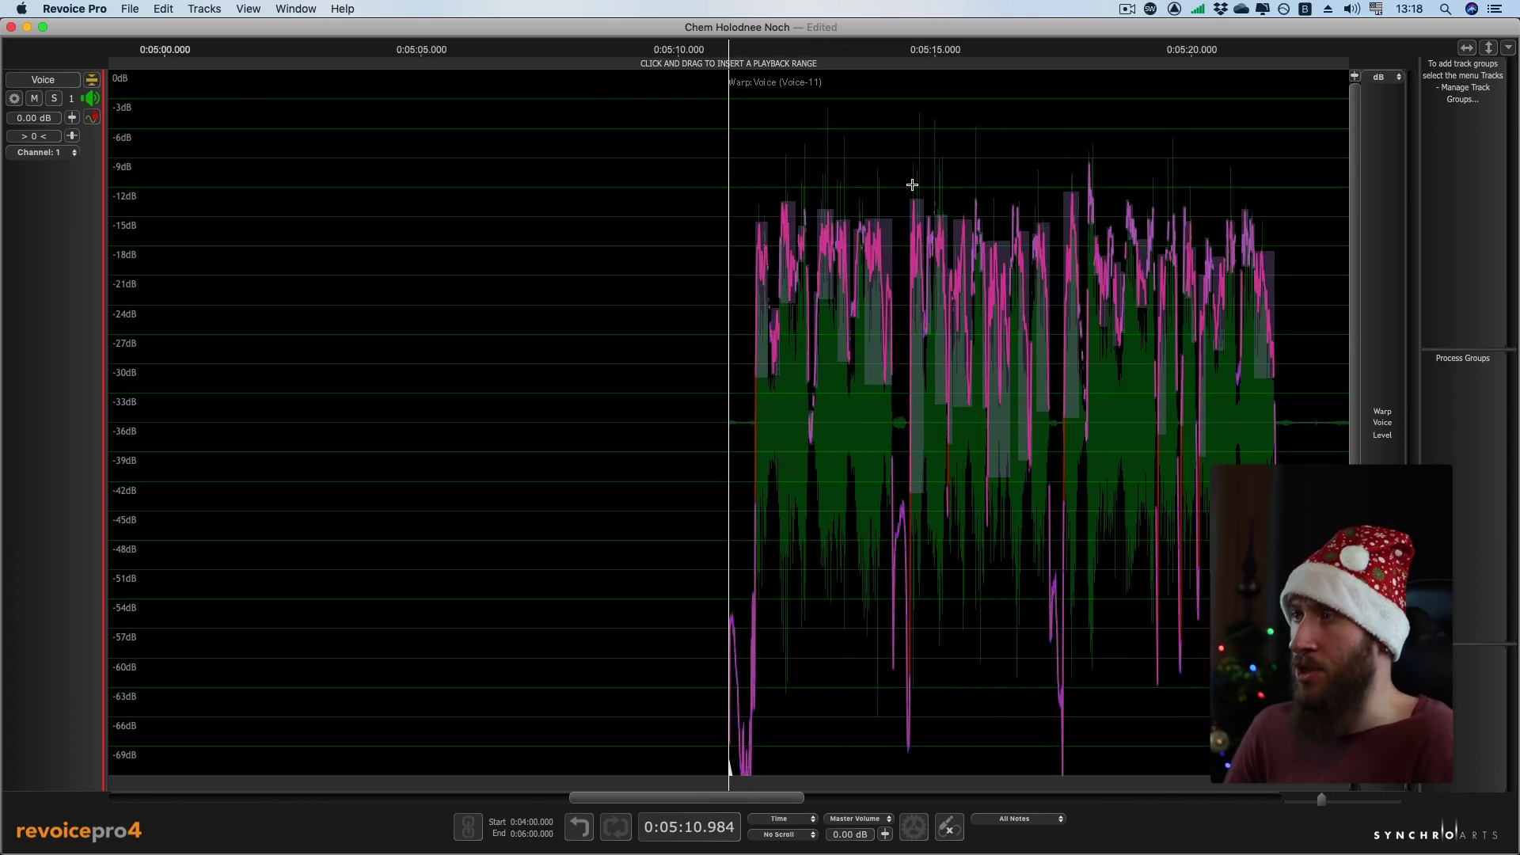
key(space)
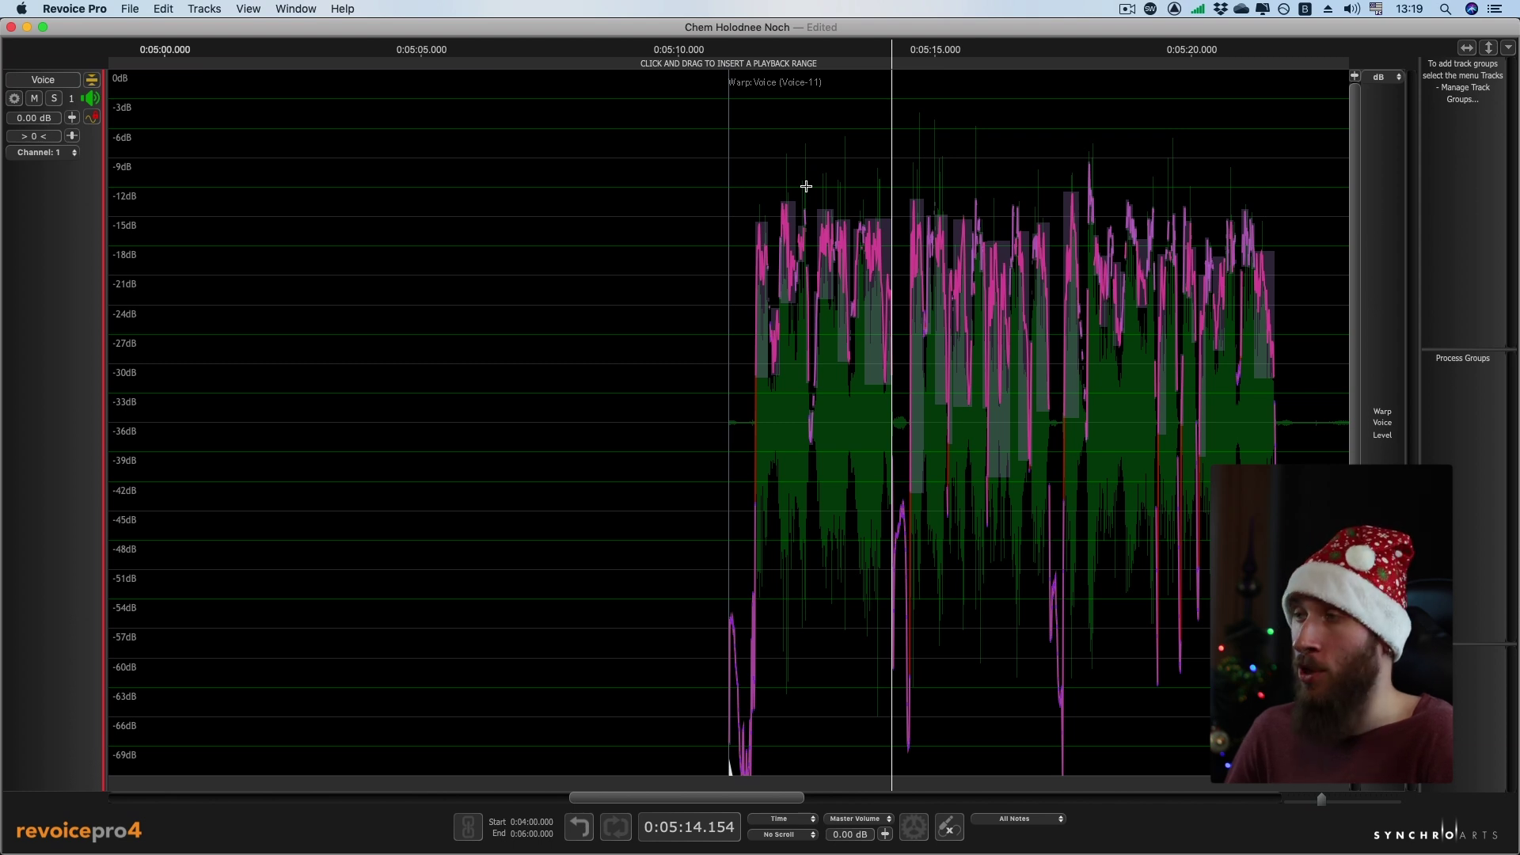
key(space)
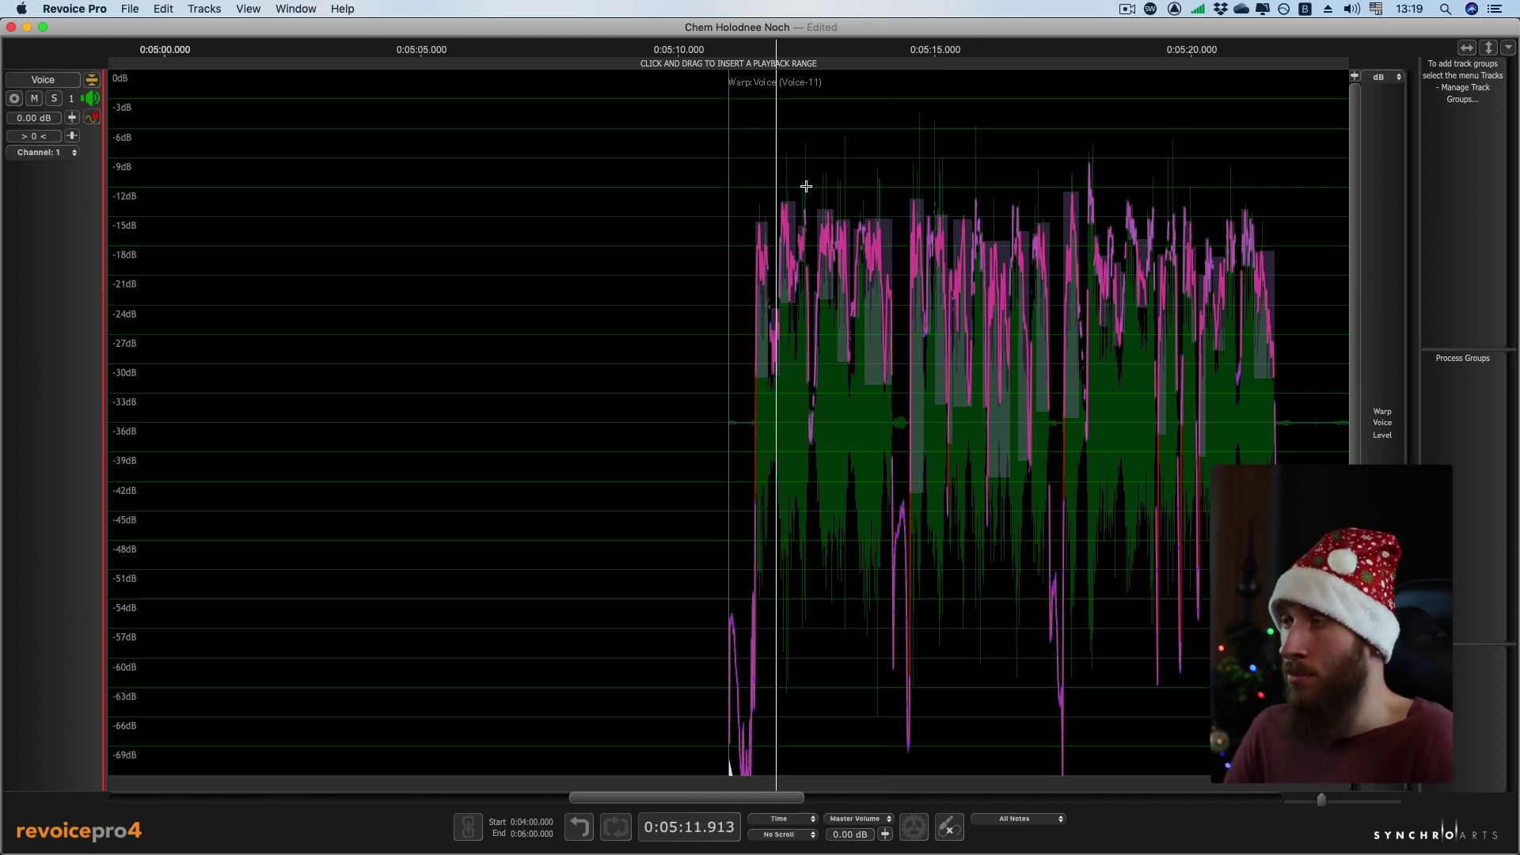
key(space)
key(super+equal)
key(space)
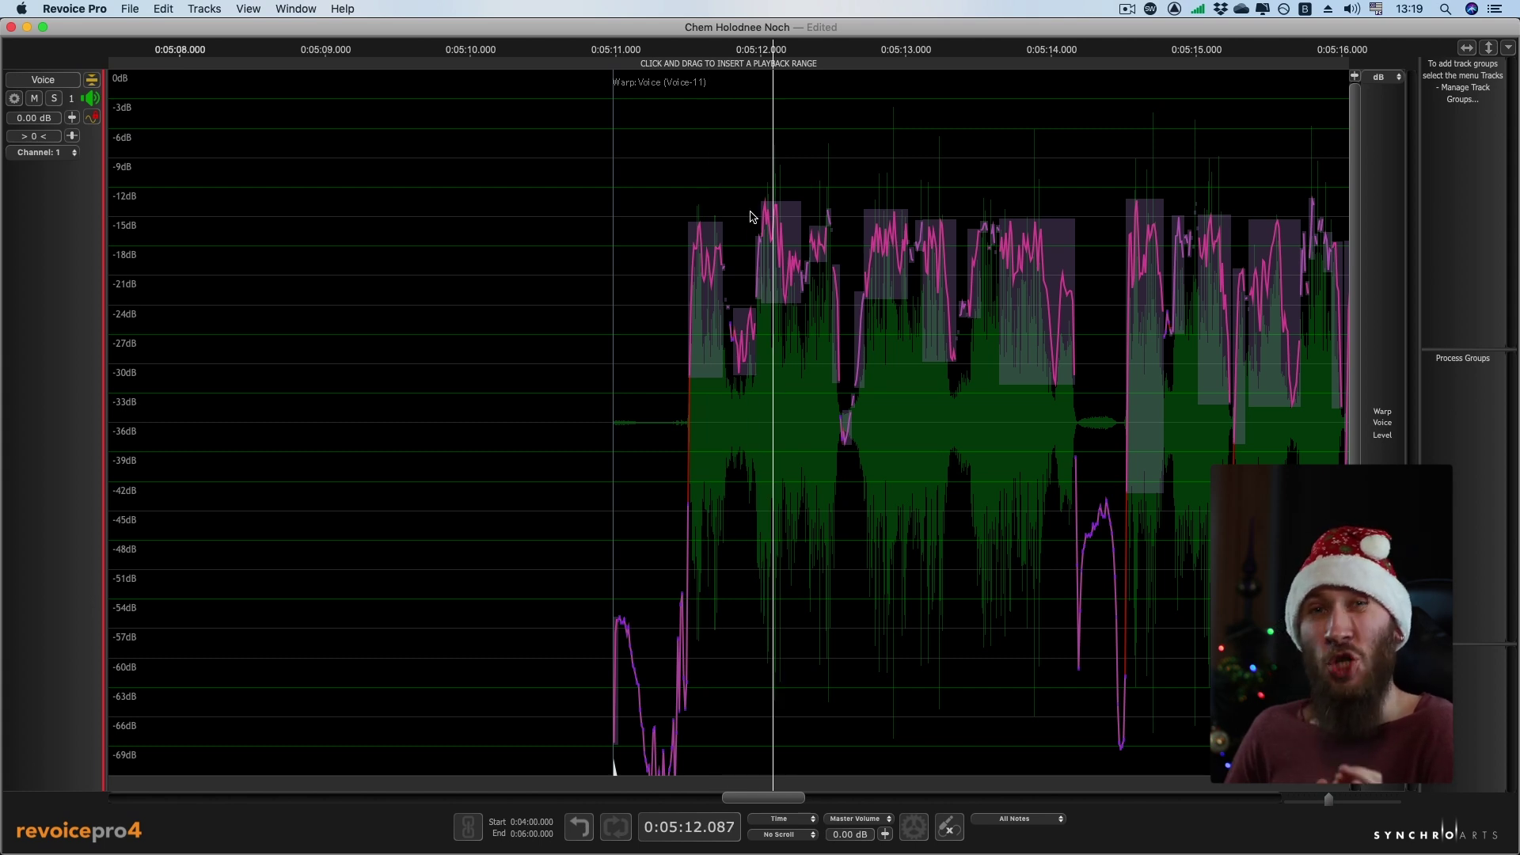
- Lower the first level block of the vocal, near 0:05:11.6, to about -34 dB and audition the change
click(707, 273)
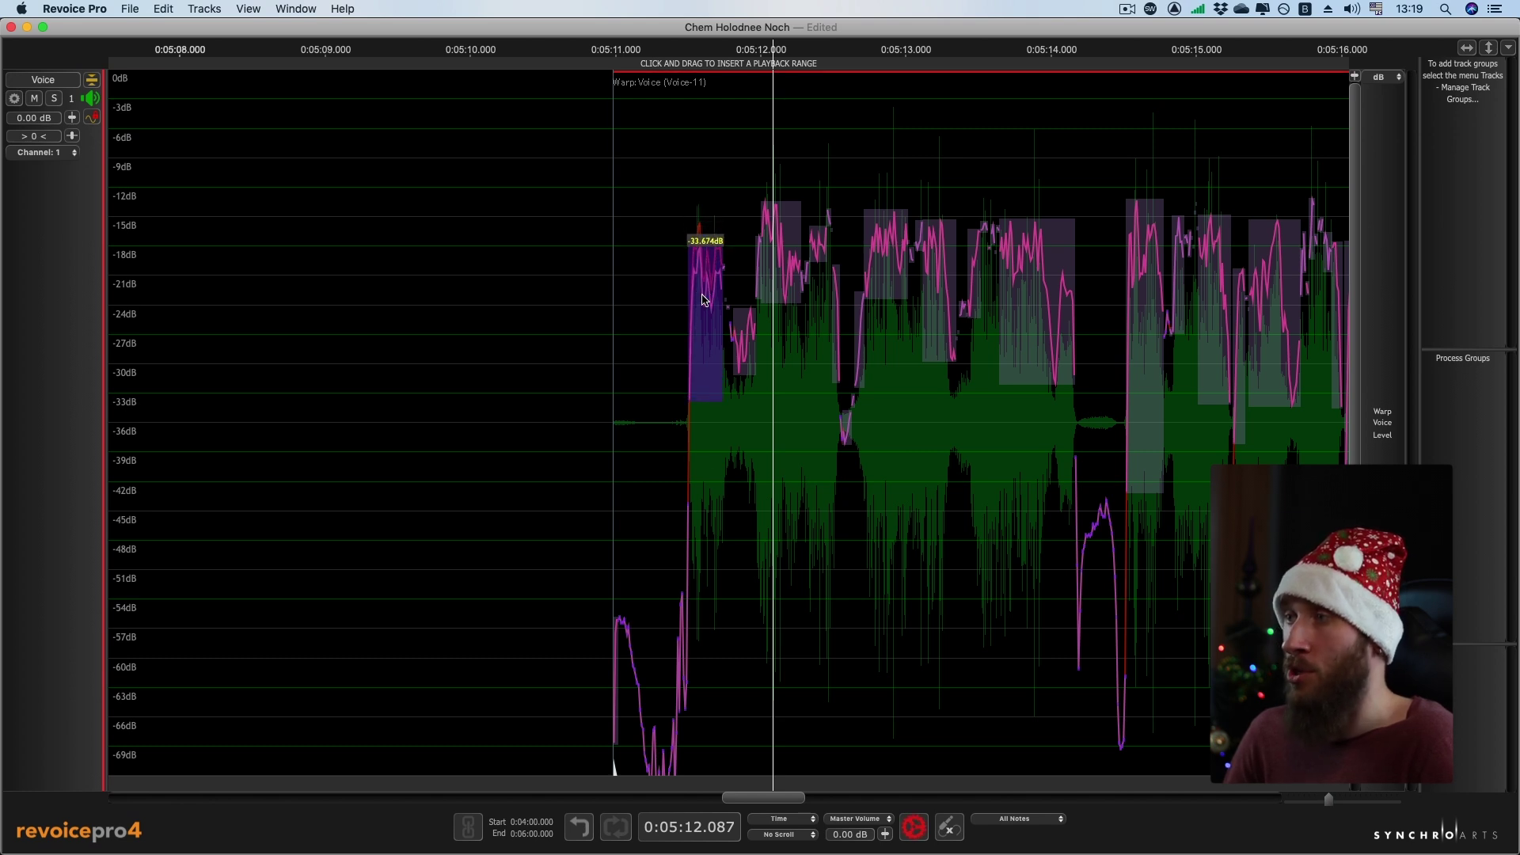
key(space)
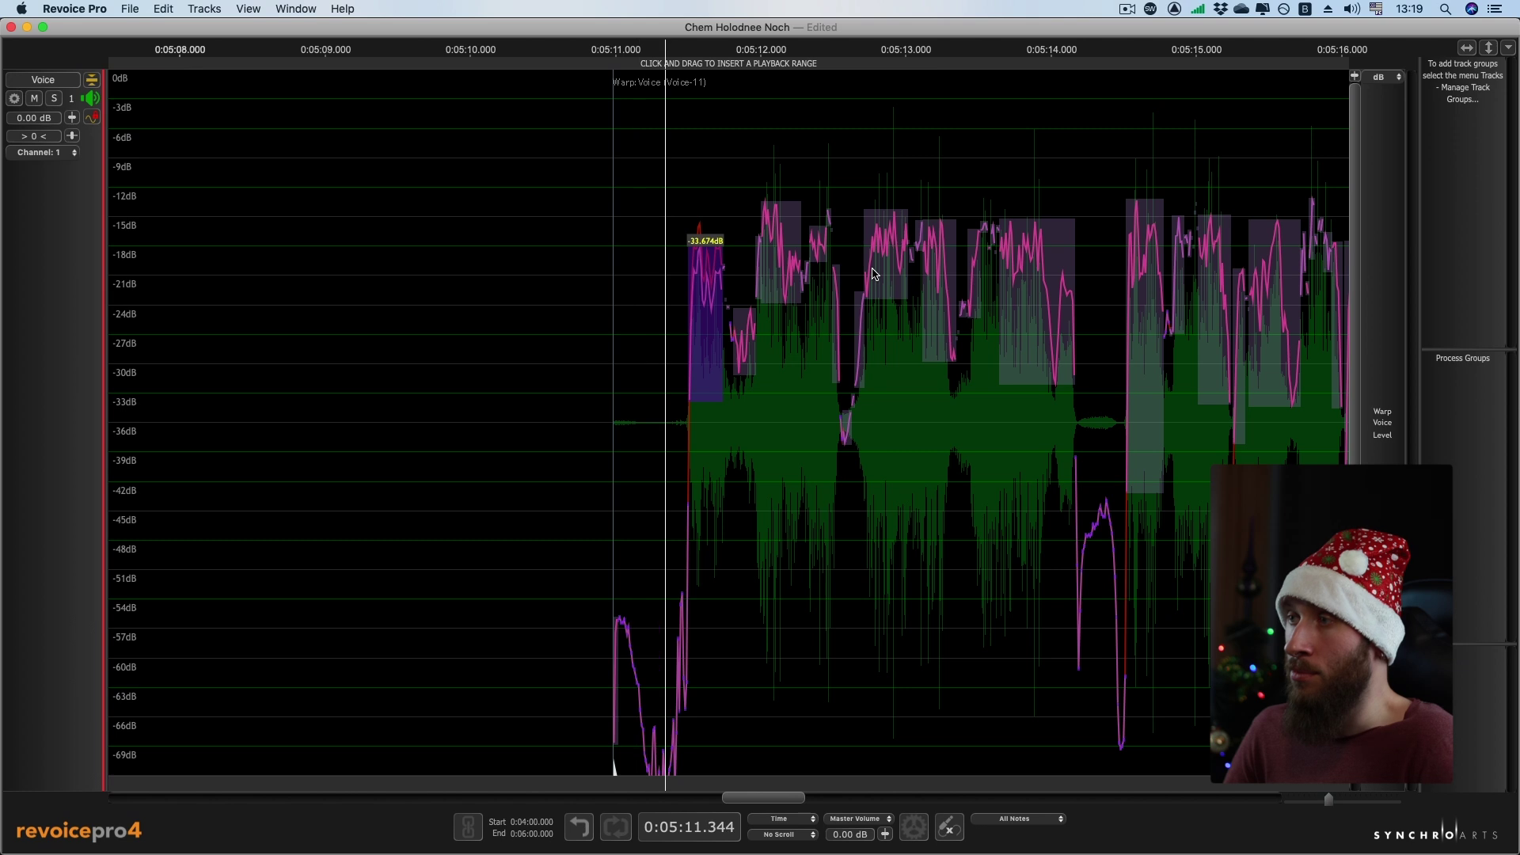
drag(705, 295, 705, 299)
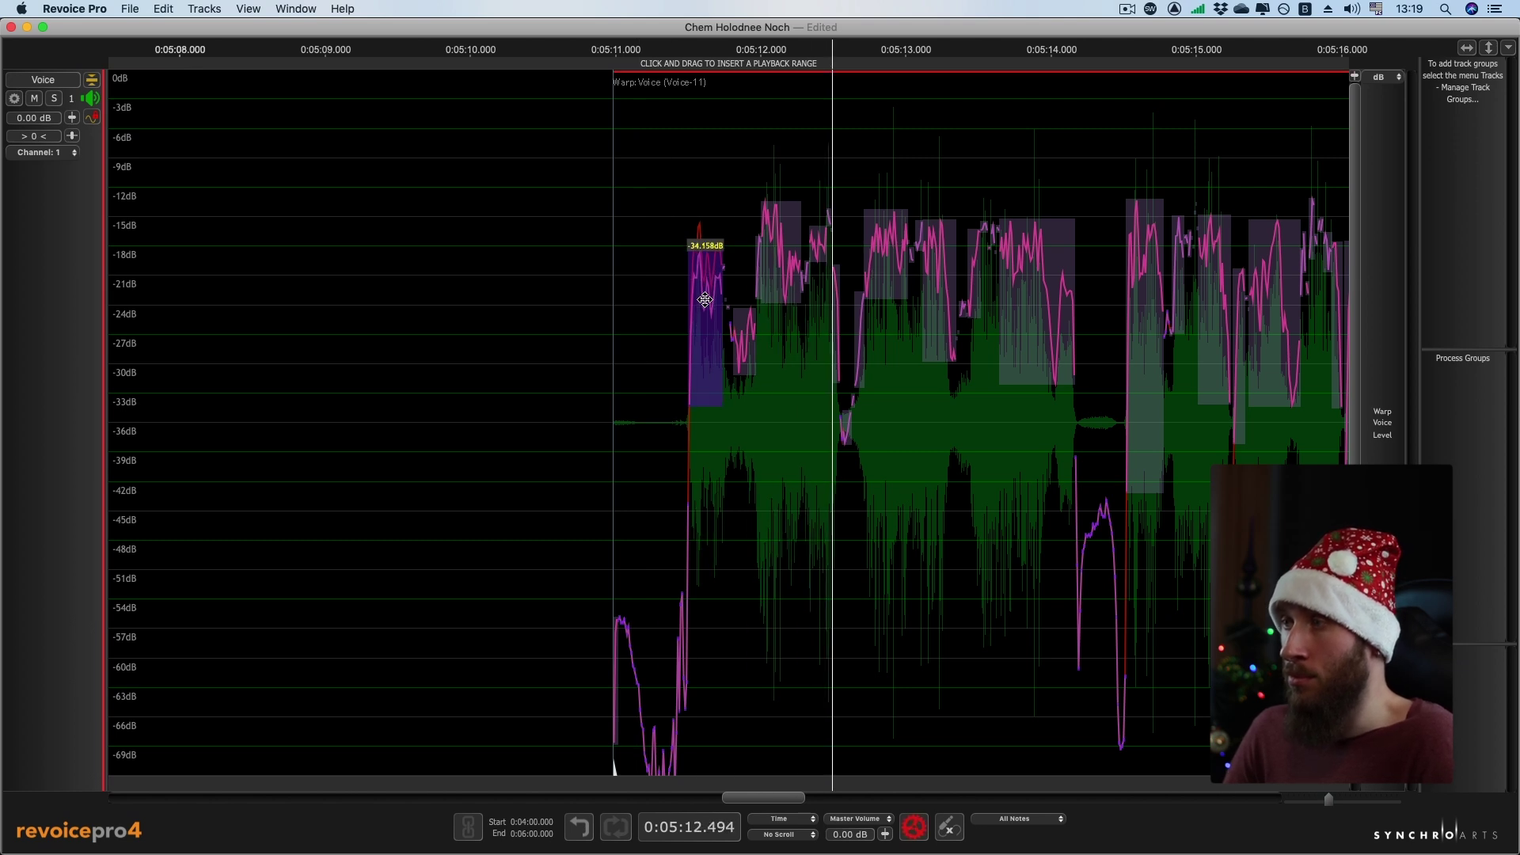
key(space)
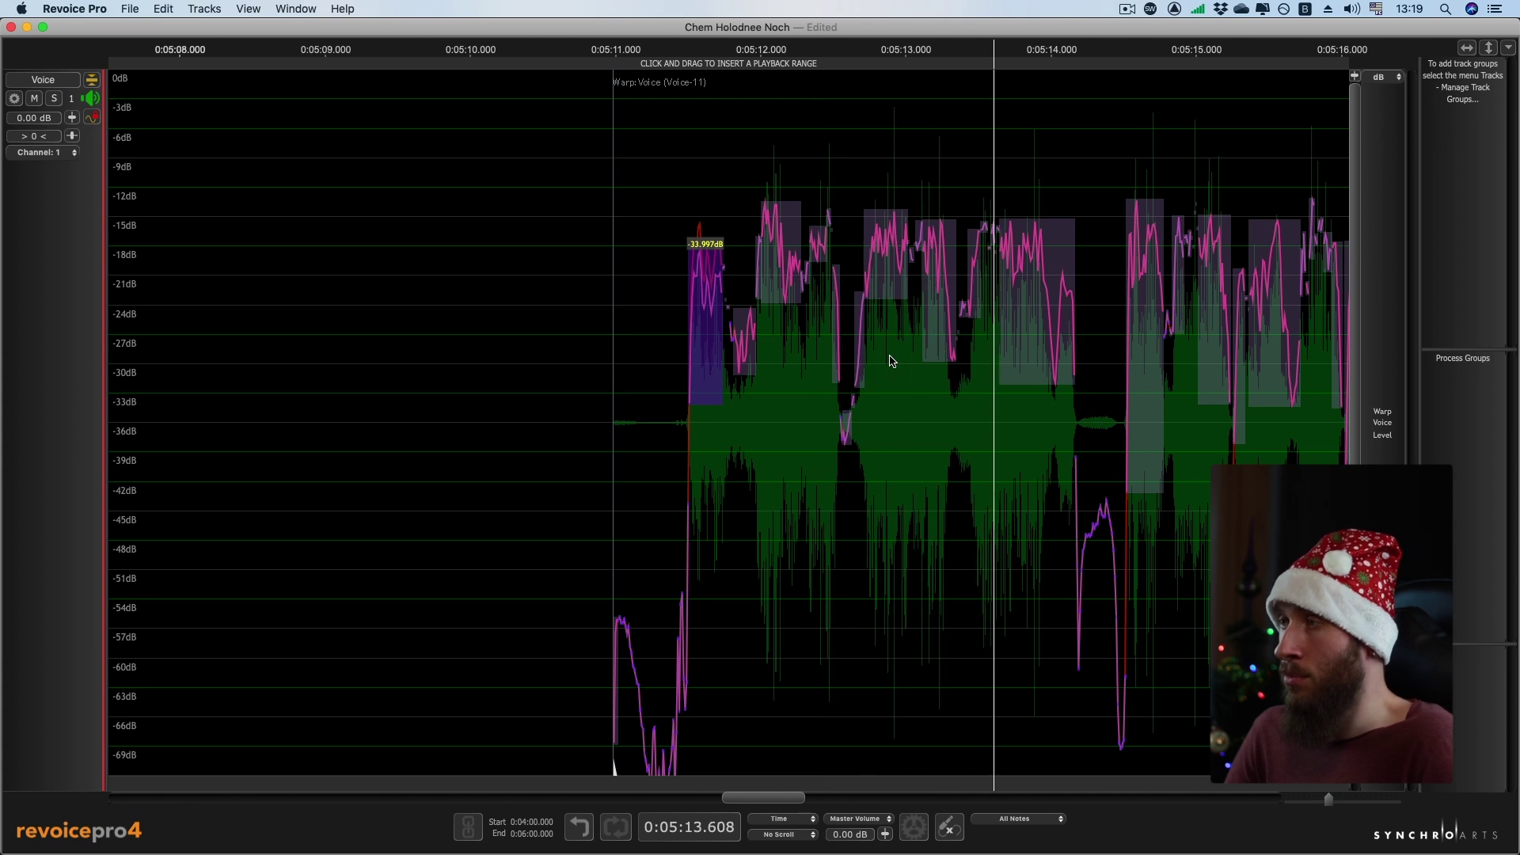
- Audition the level block ending just after 0:05:14 and split it before its final dip
click(1026, 253)
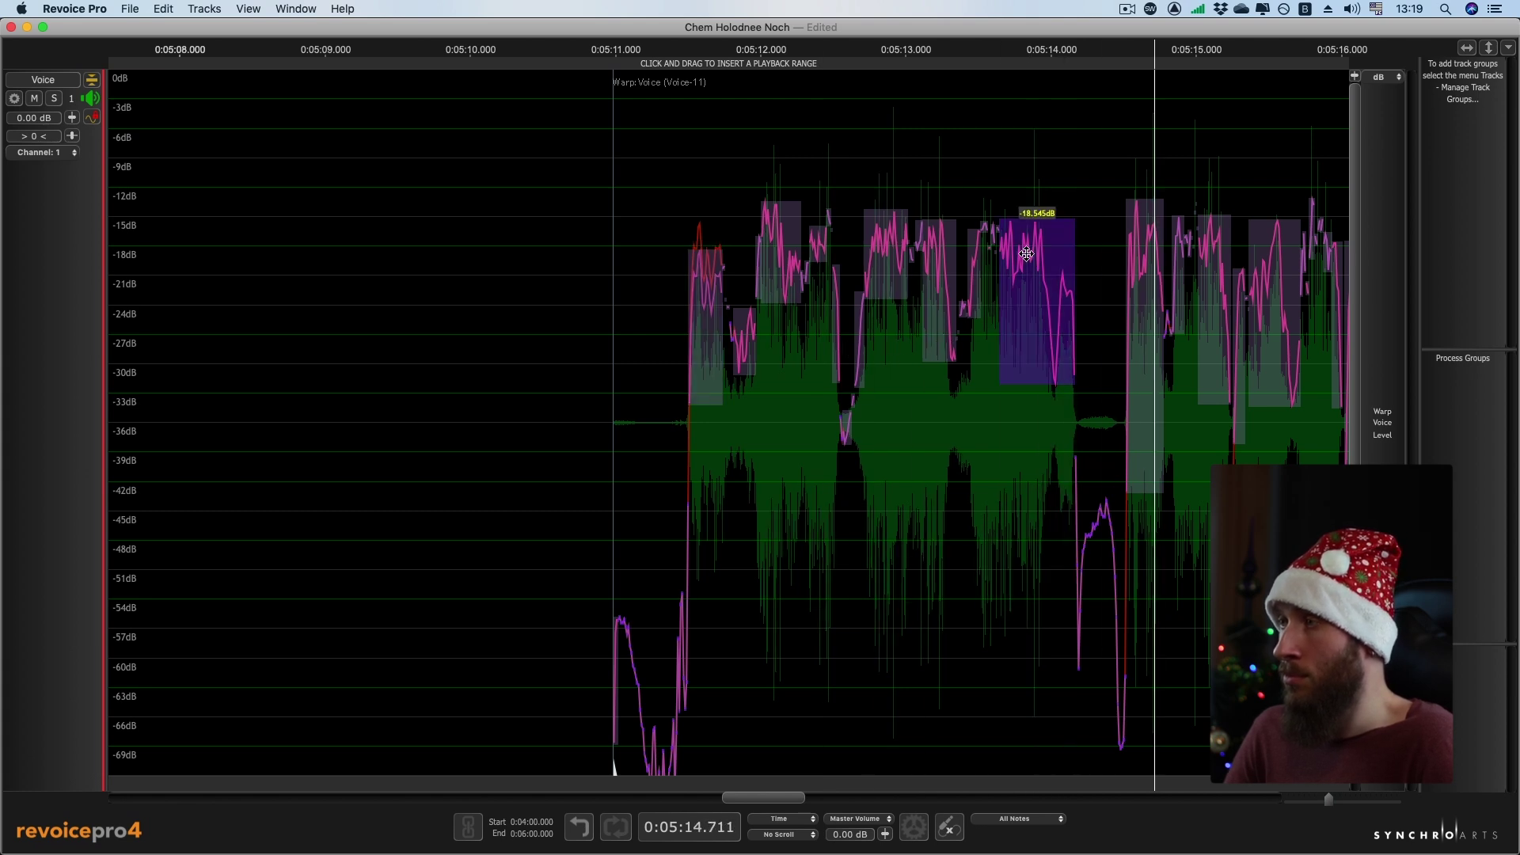
key(space)
key(space)
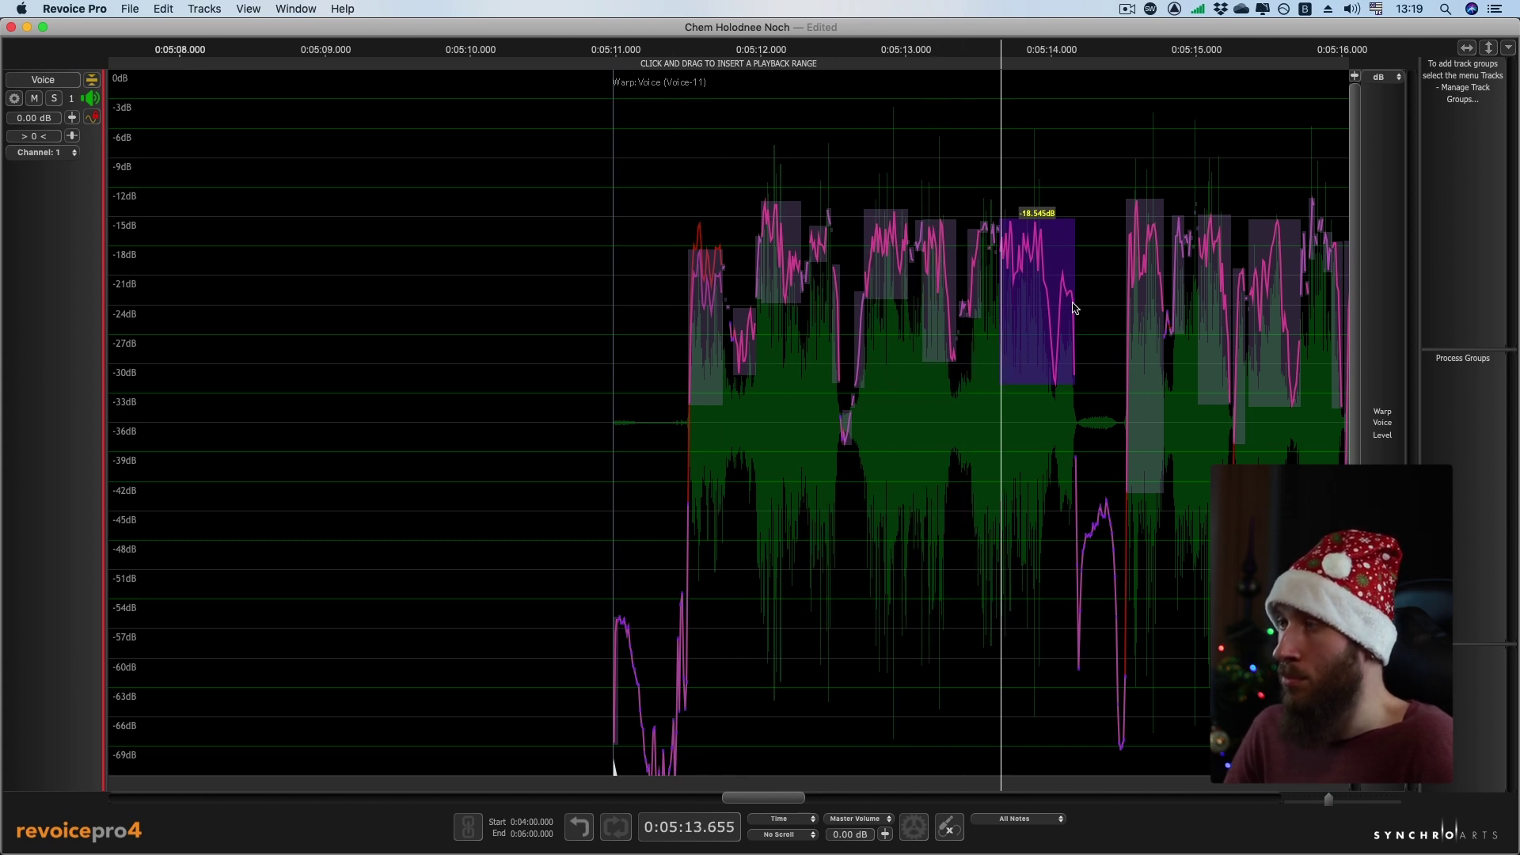
key(space)
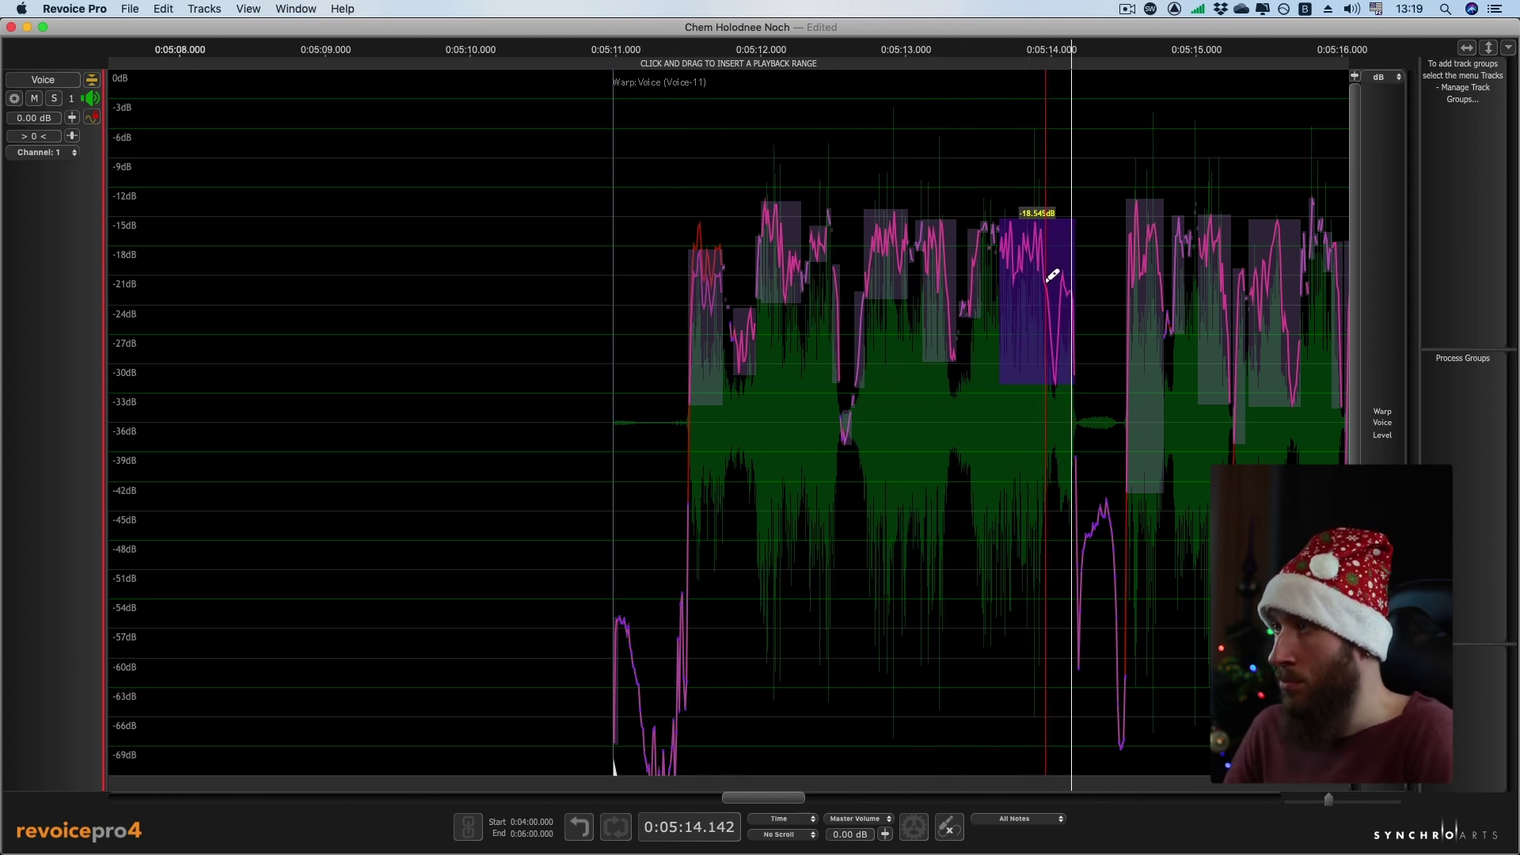
drag(1048, 279, 1007, 250)
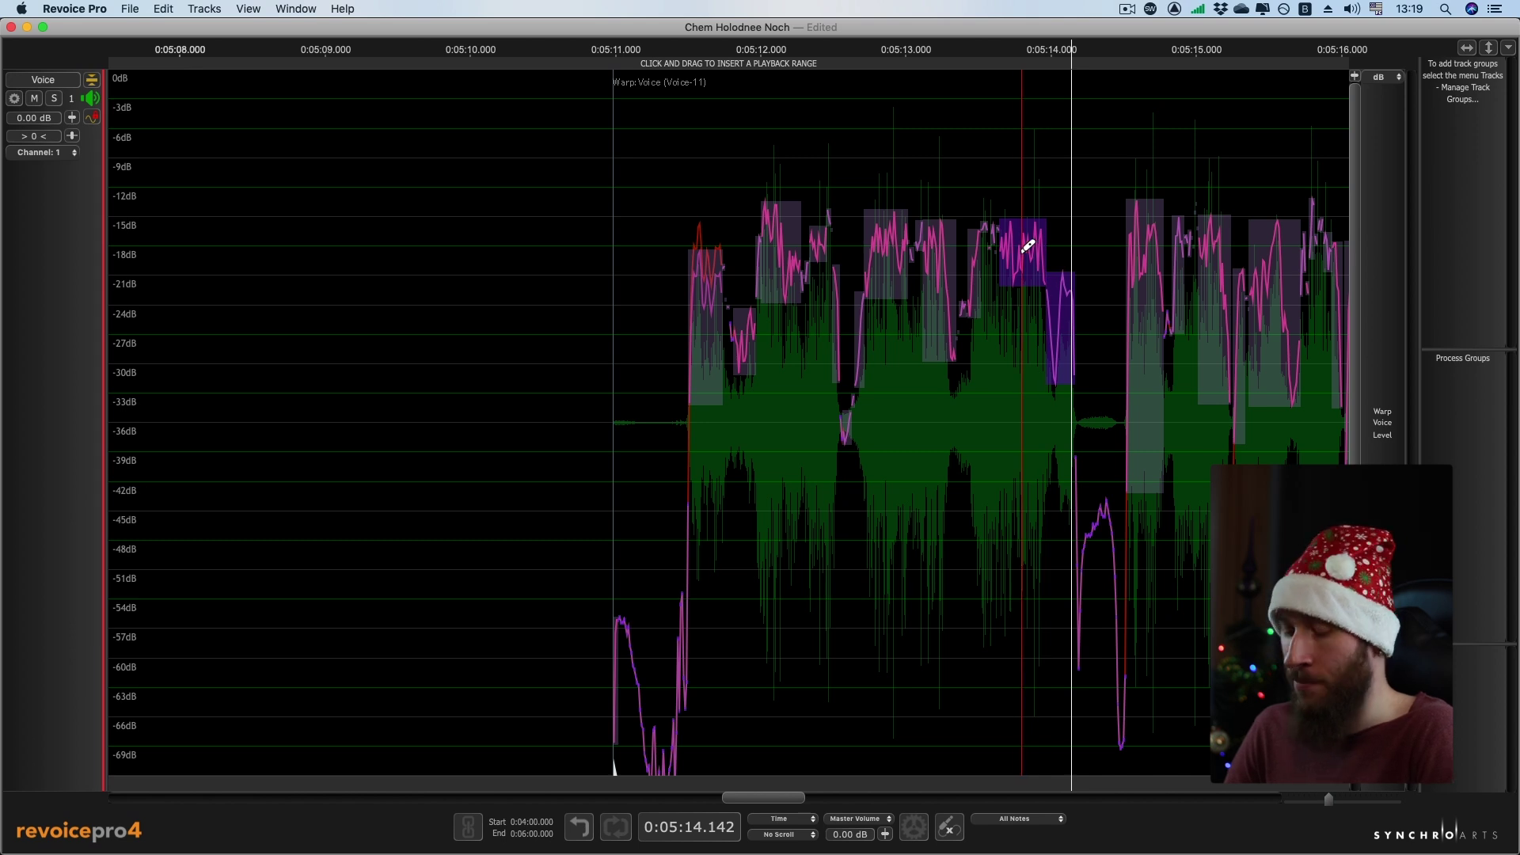
- Lower the first part of the split block to about -19.4 dB and play back the result
click(1018, 268)
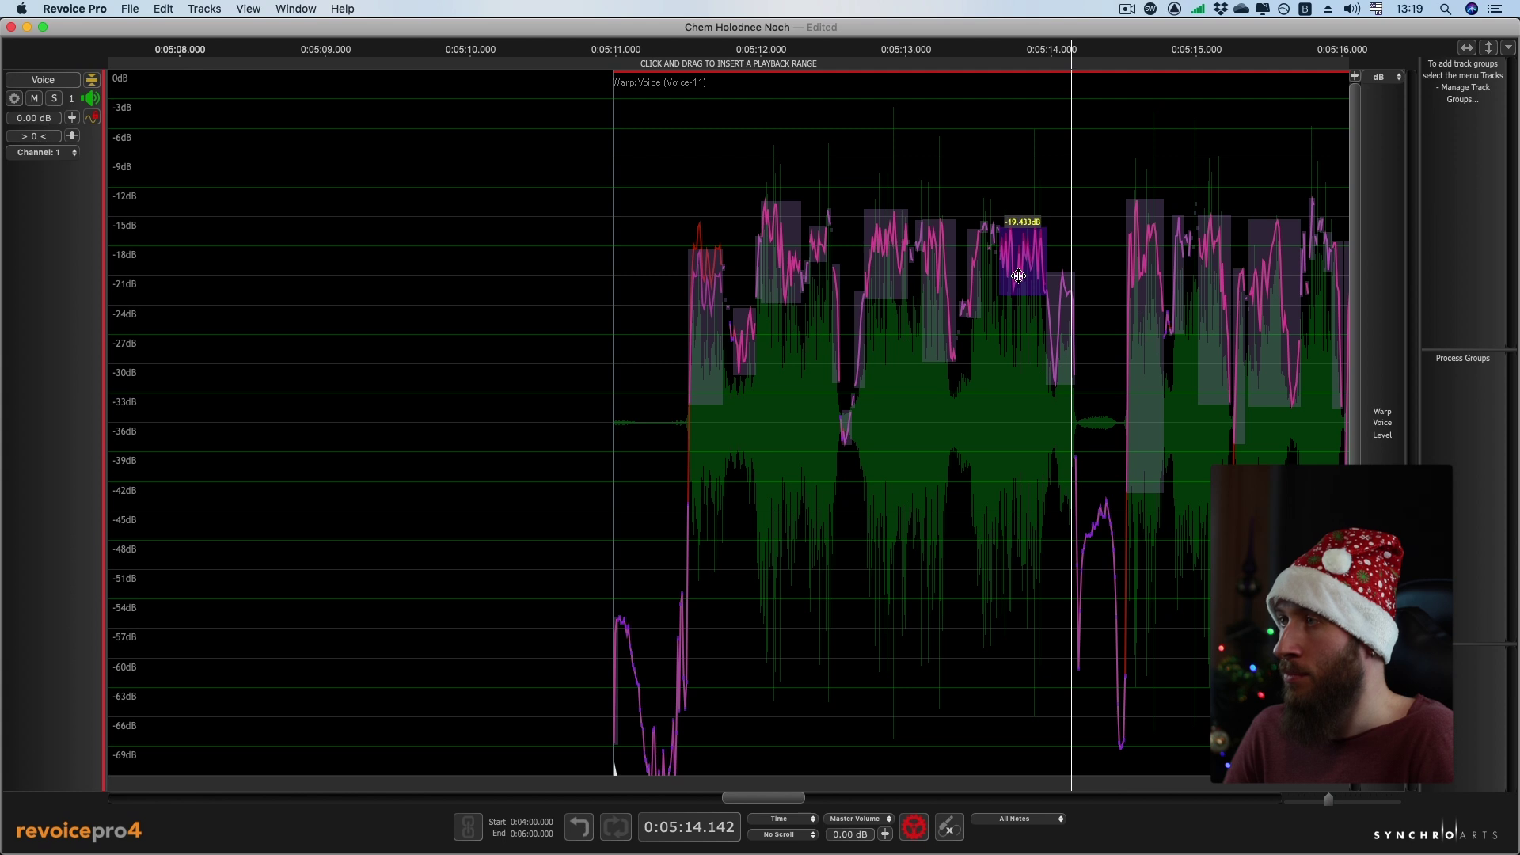
key(space)
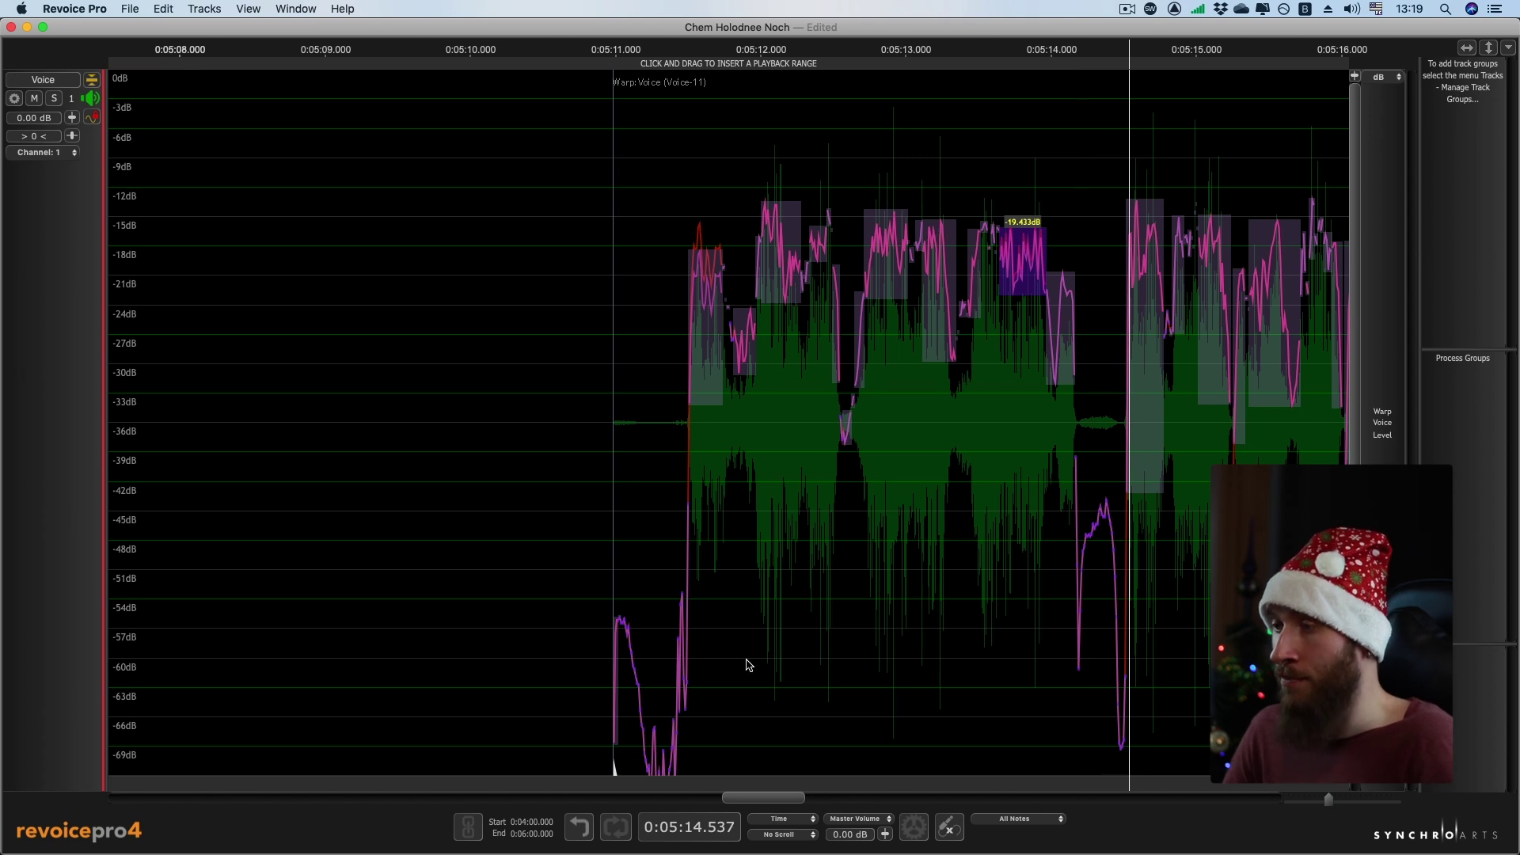
scroll(721, 578, right, 10)
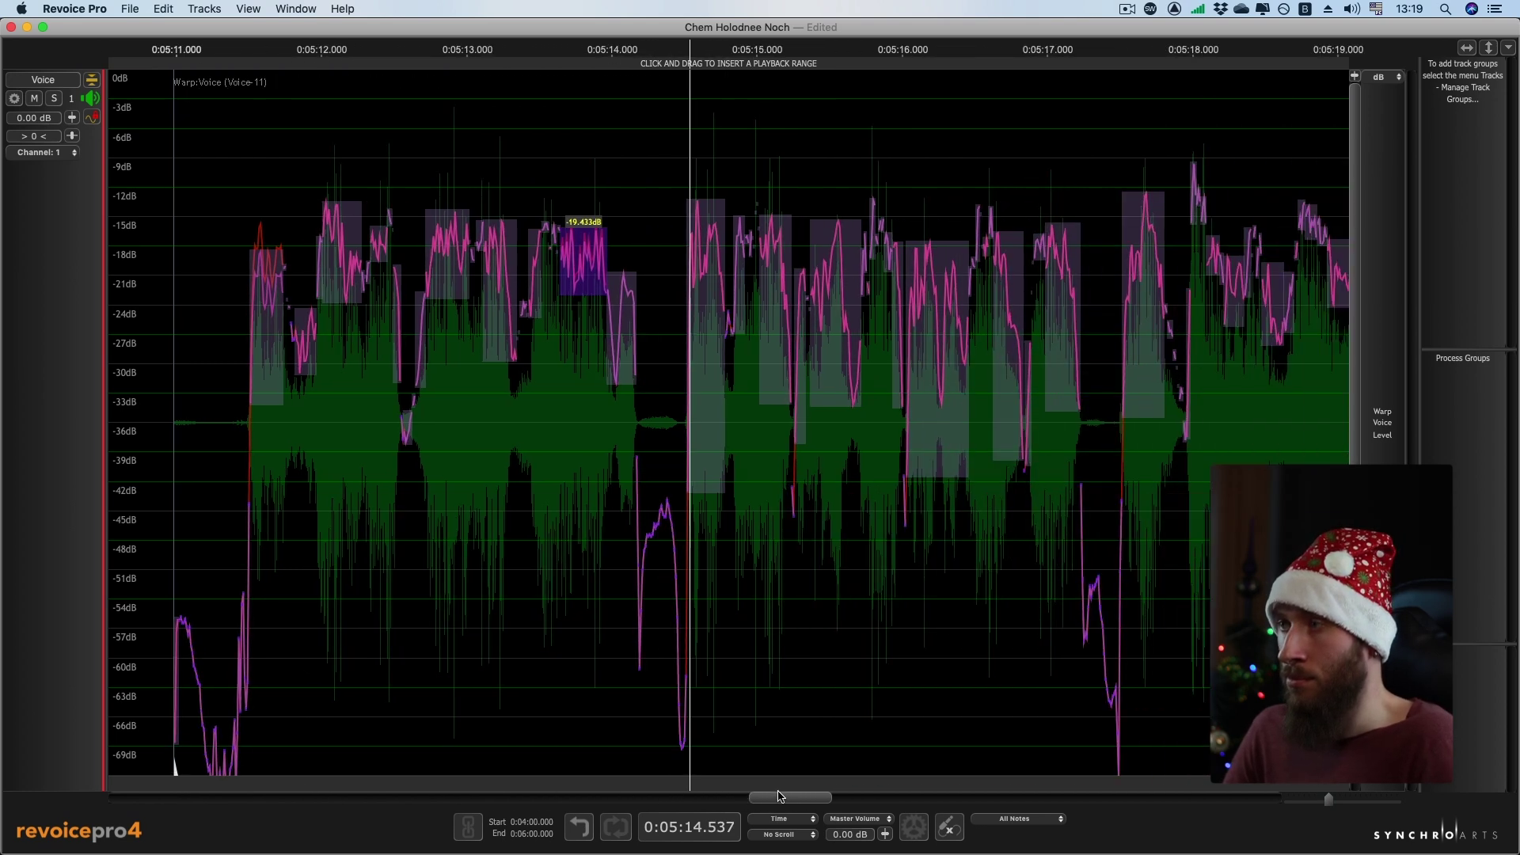
- Audition the vocal phrase that starts just after 0:05:14.4
click(612, 151)
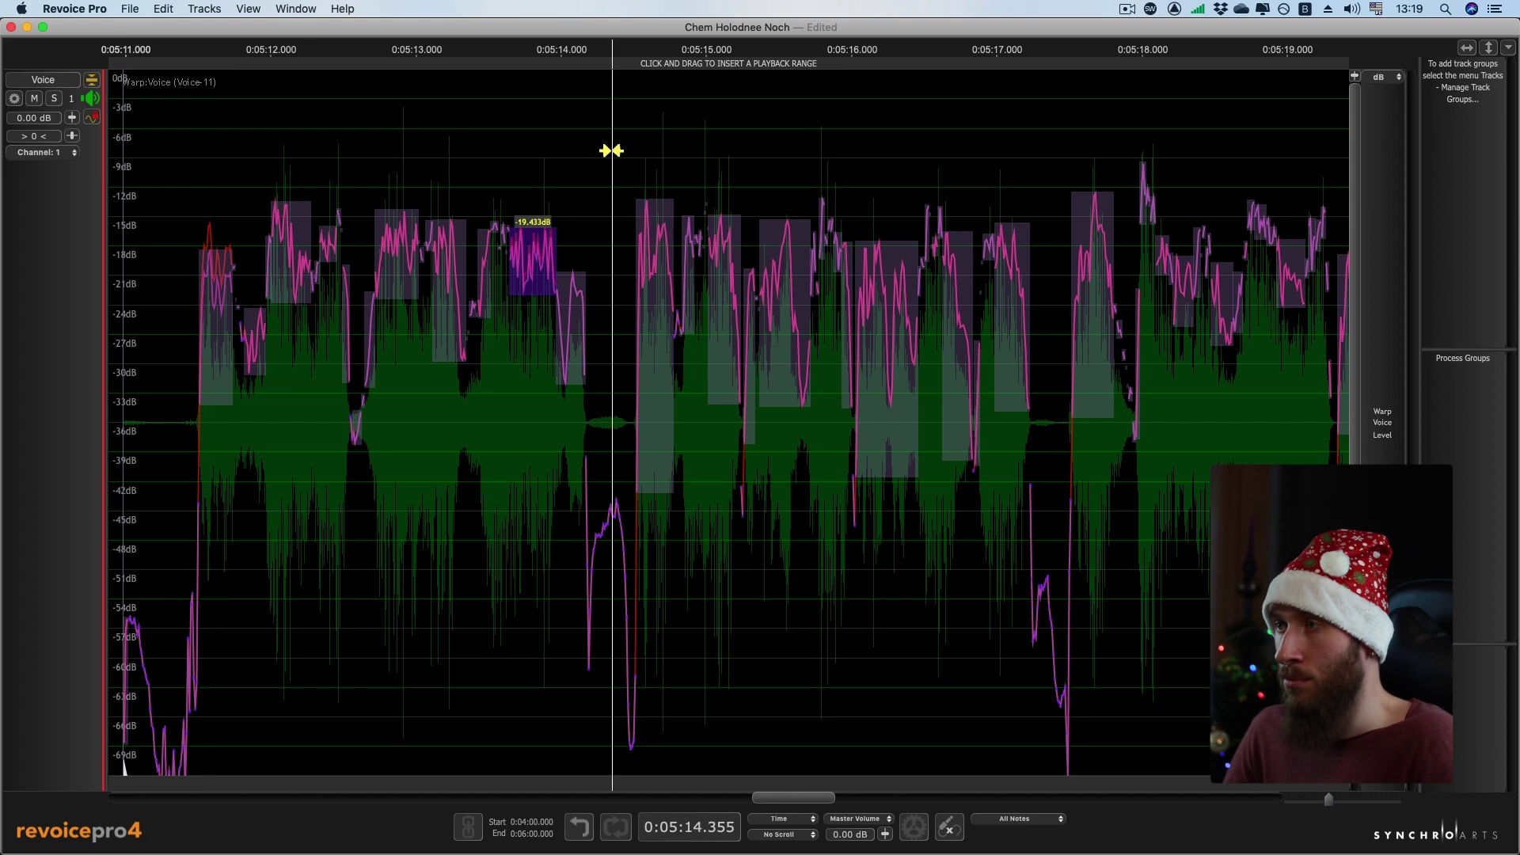
key(space)
key(space)
key(space)
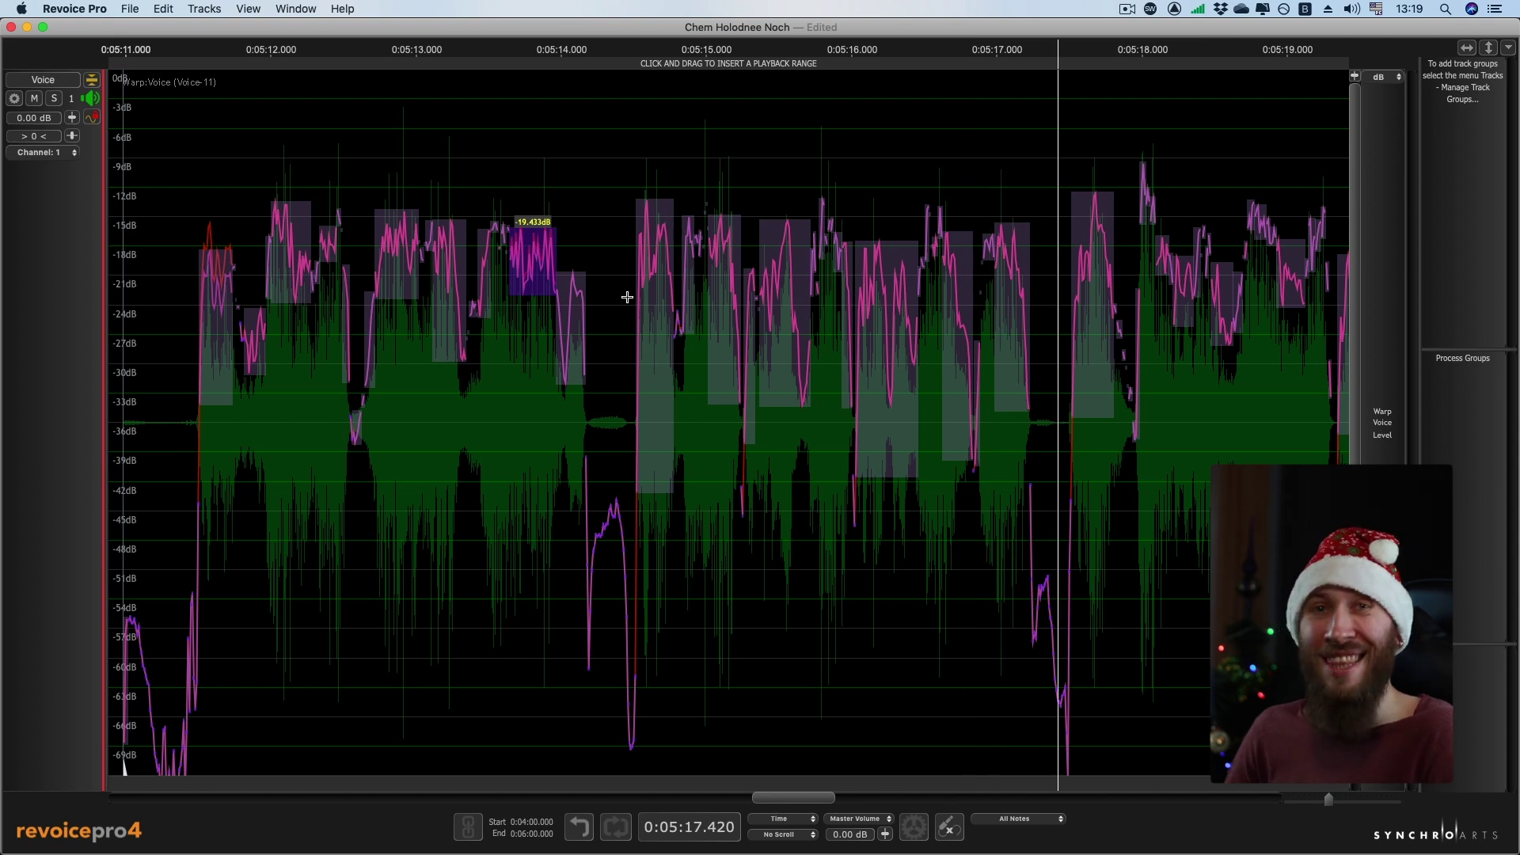
- Split the level block near 0:05:14.6 around its middle and lower the first part to about -45 dB
scroll(635, 283, up, 2)
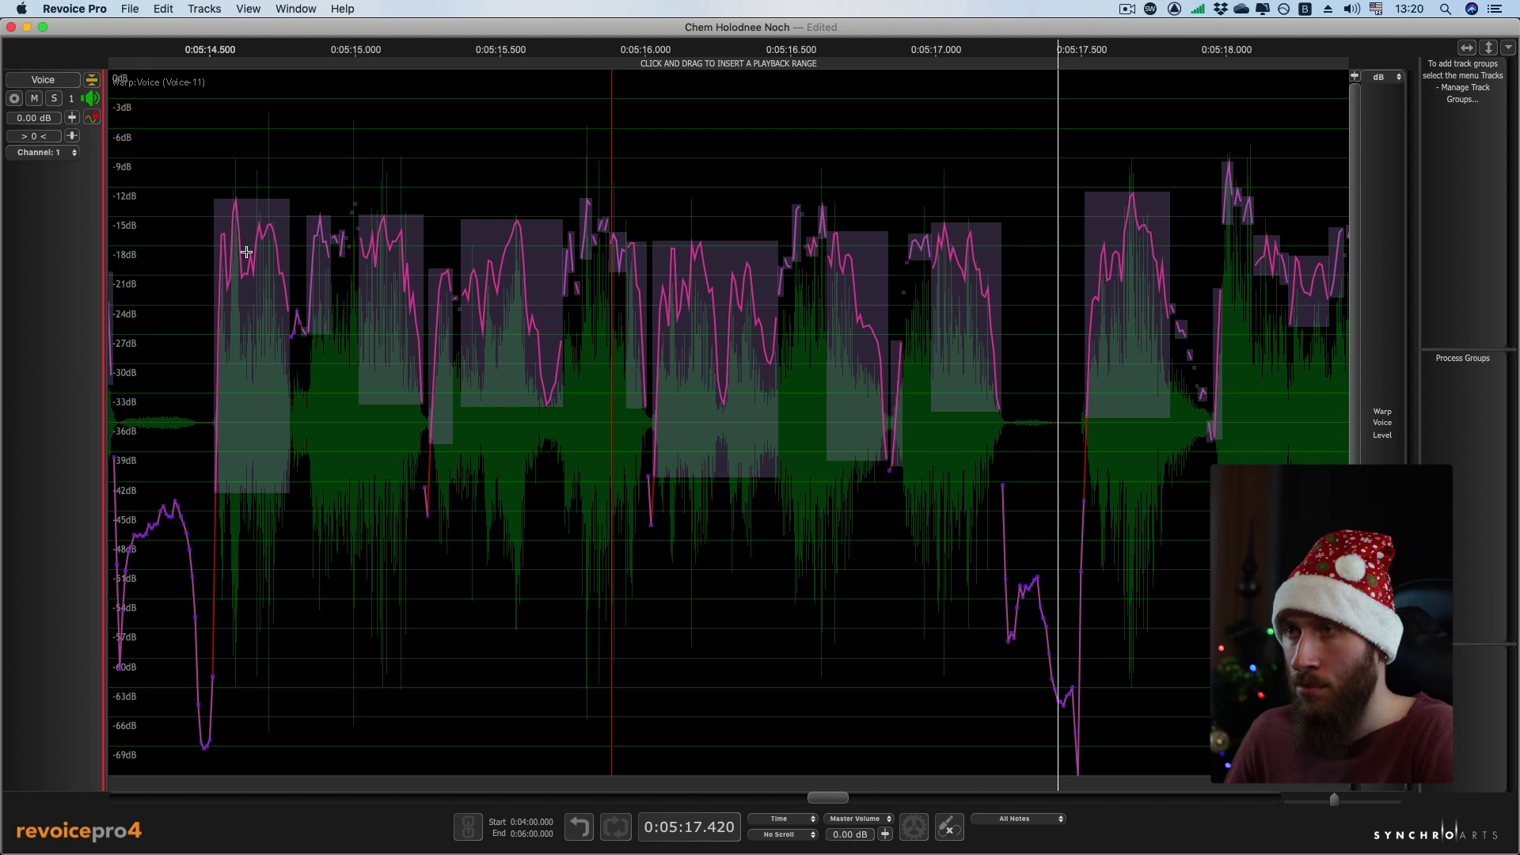
click(246, 247)
double_click(244, 388)
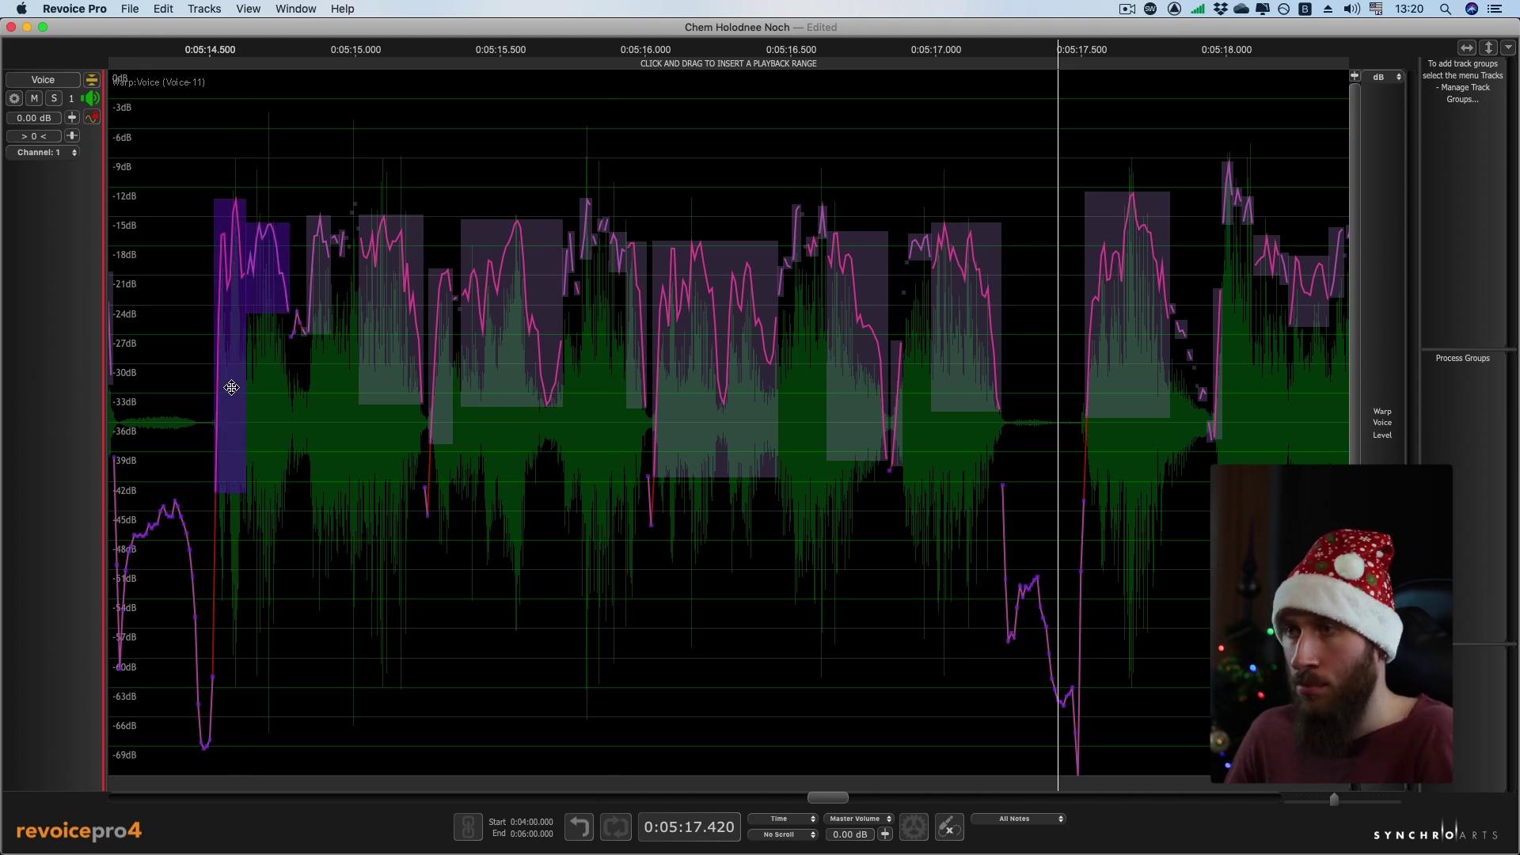
drag(228, 285, 227, 293)
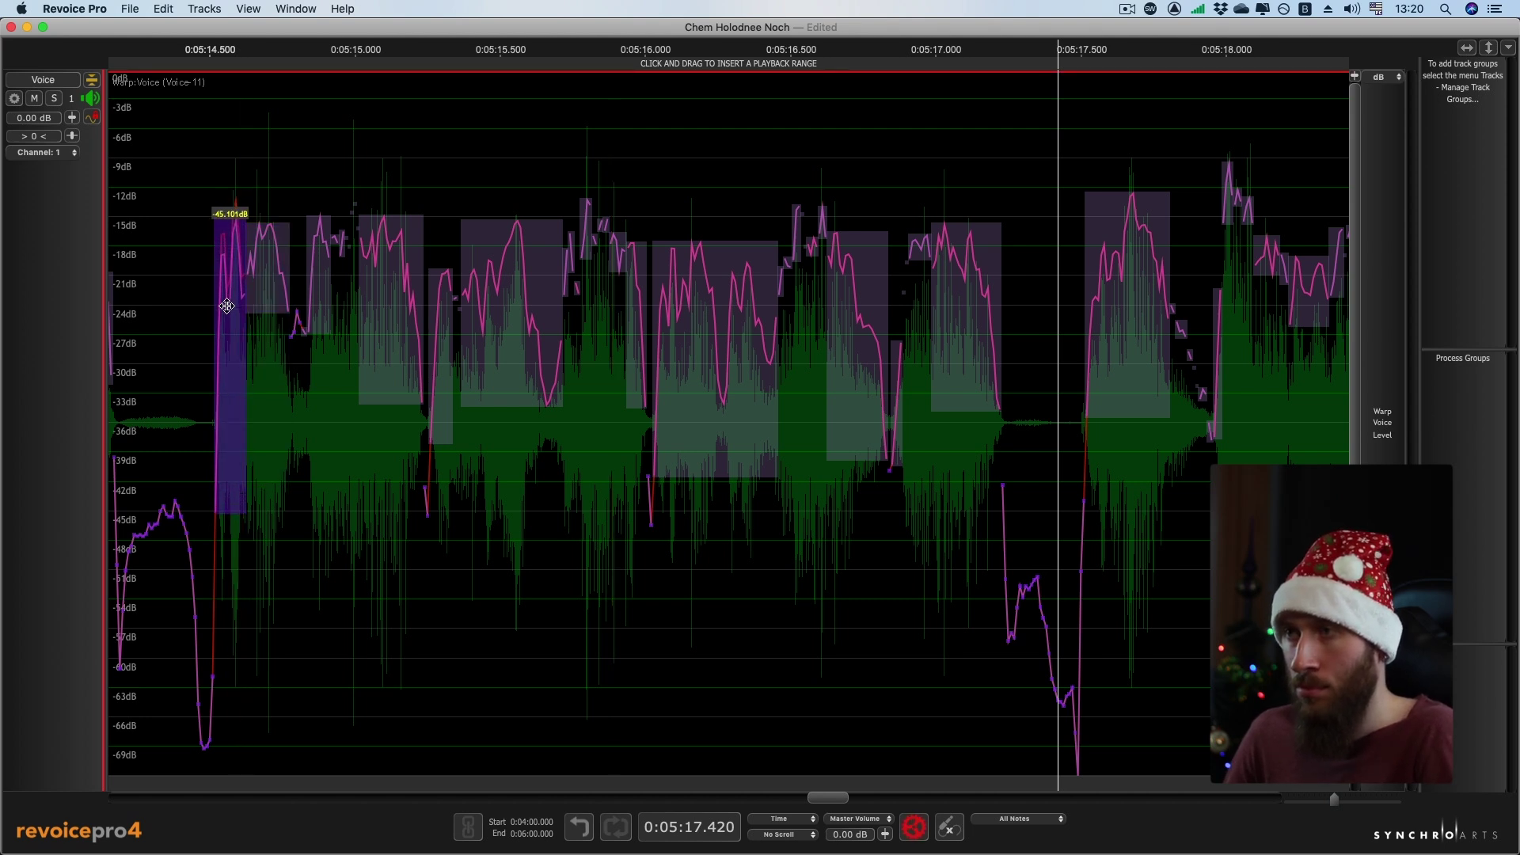
- Play back the phrase from about 0:05:14.4 and nudge the first part of the split block slightly lower
click(168, 307)
key(space)
key(space)
key(space)
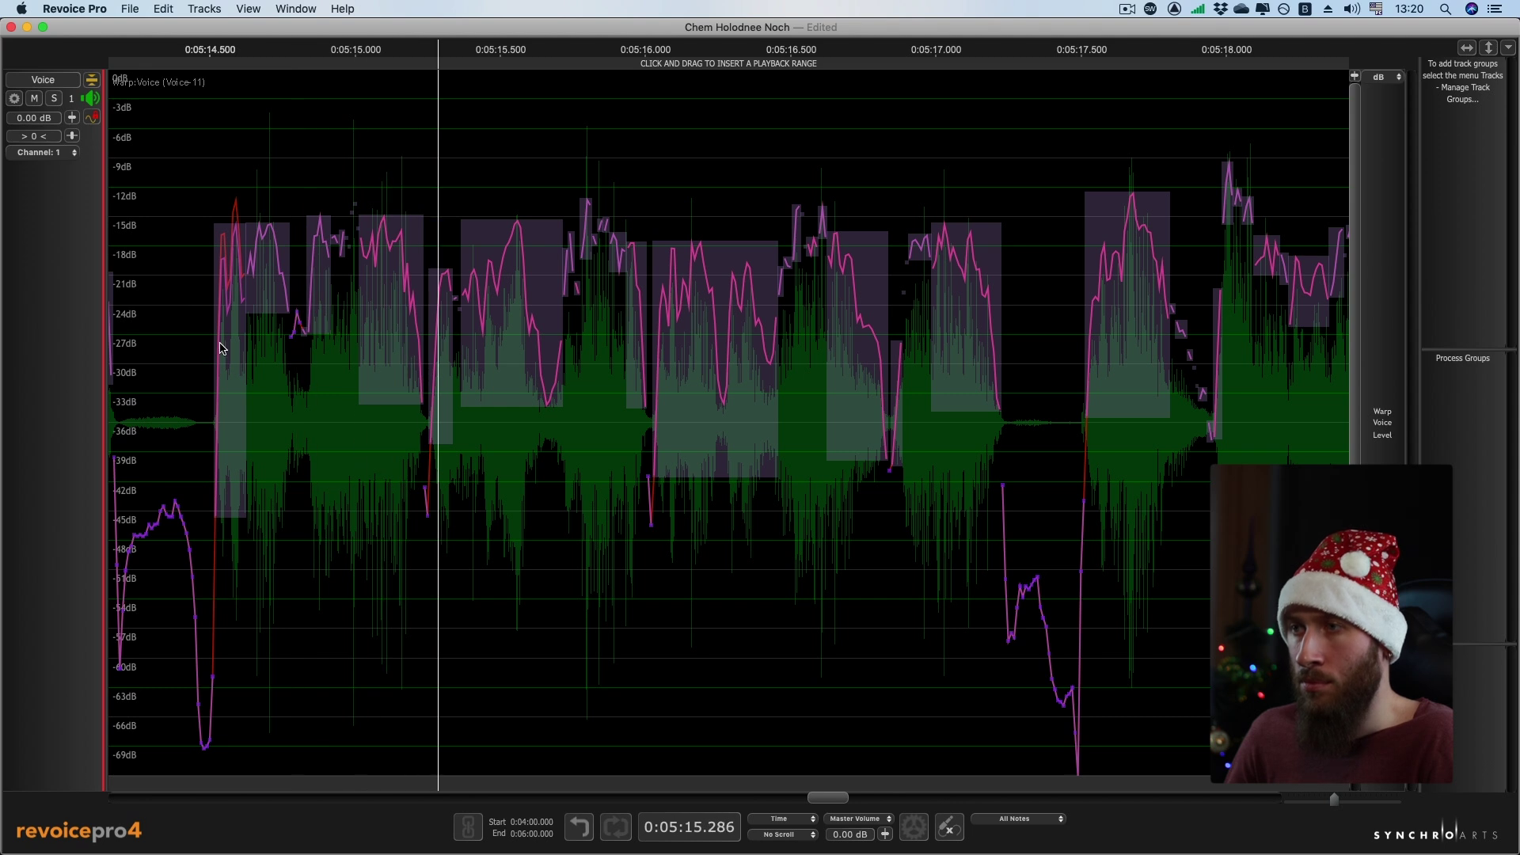
key(space)
click(182, 309)
key(space)
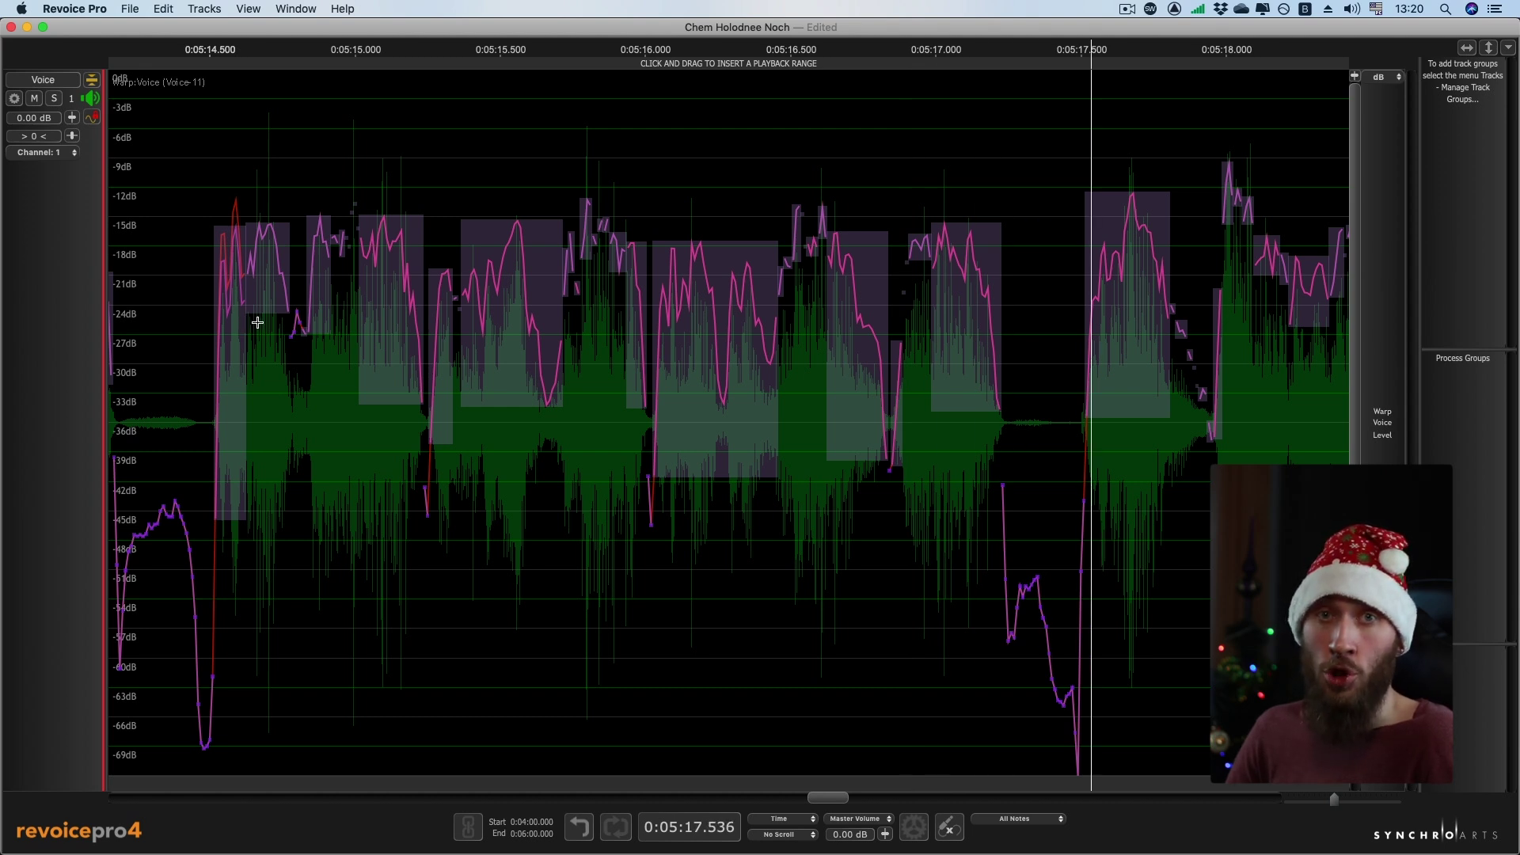
key(space)
key(space)
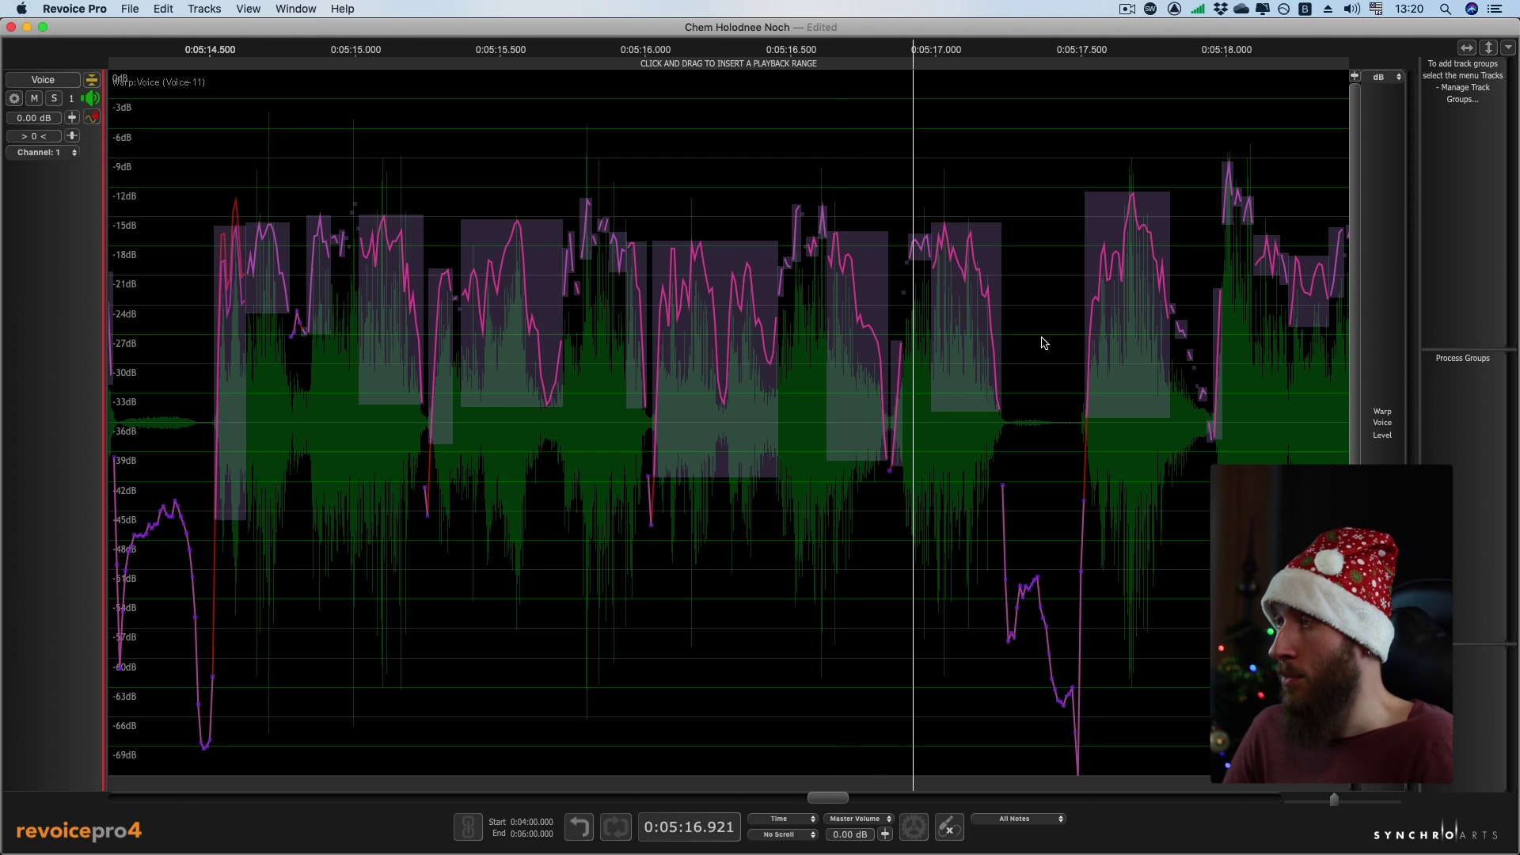
- Audition the phrase from 0:05:17.5, lower the level block near 0:05:17.6 to about -36.8 dB and play back the result
drag(830, 801, 853, 800)
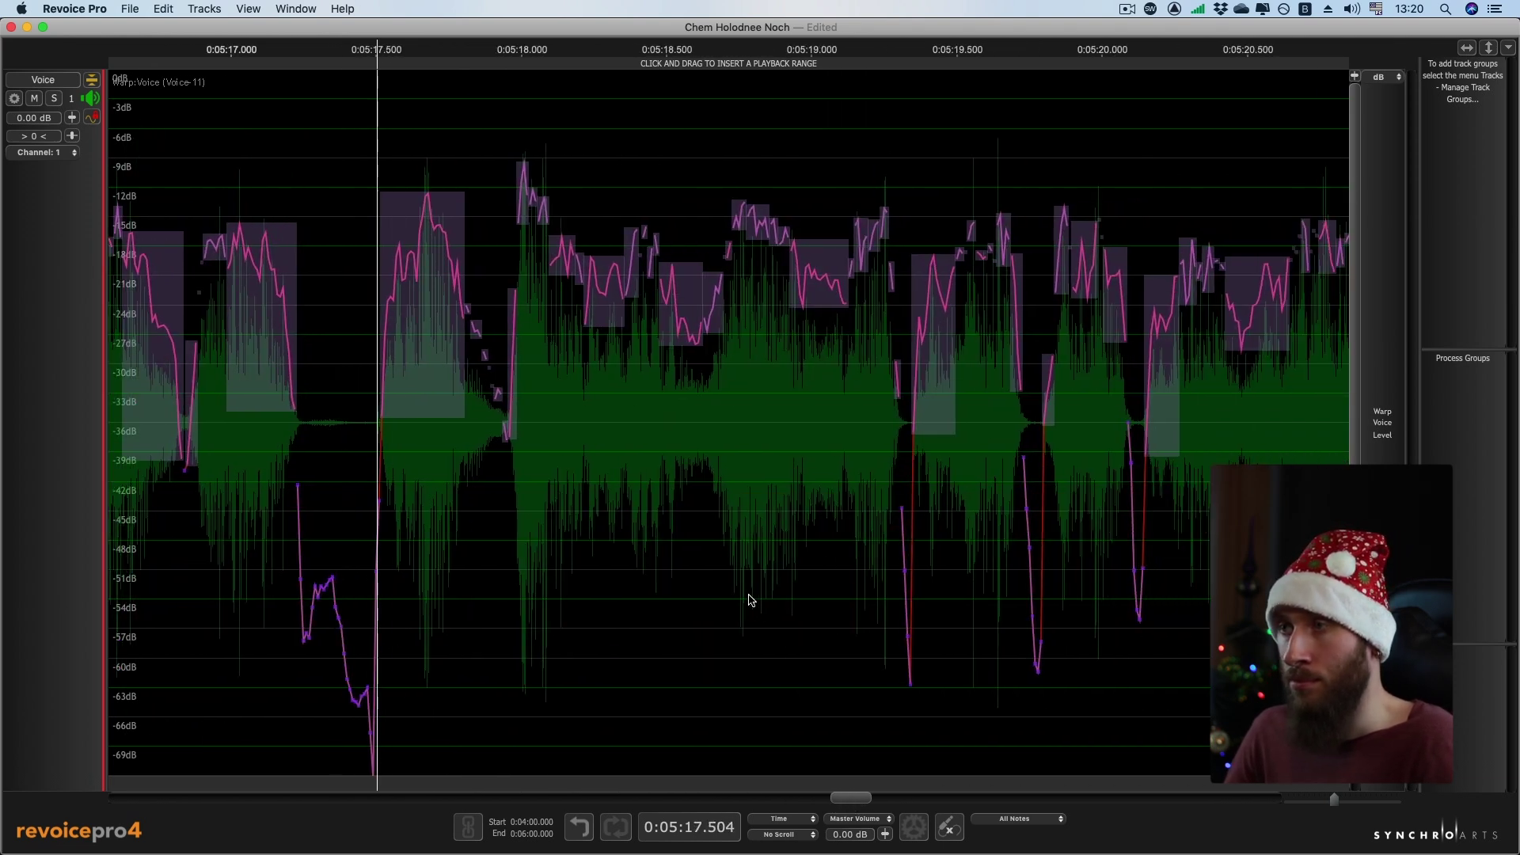
key(space)
click(427, 303)
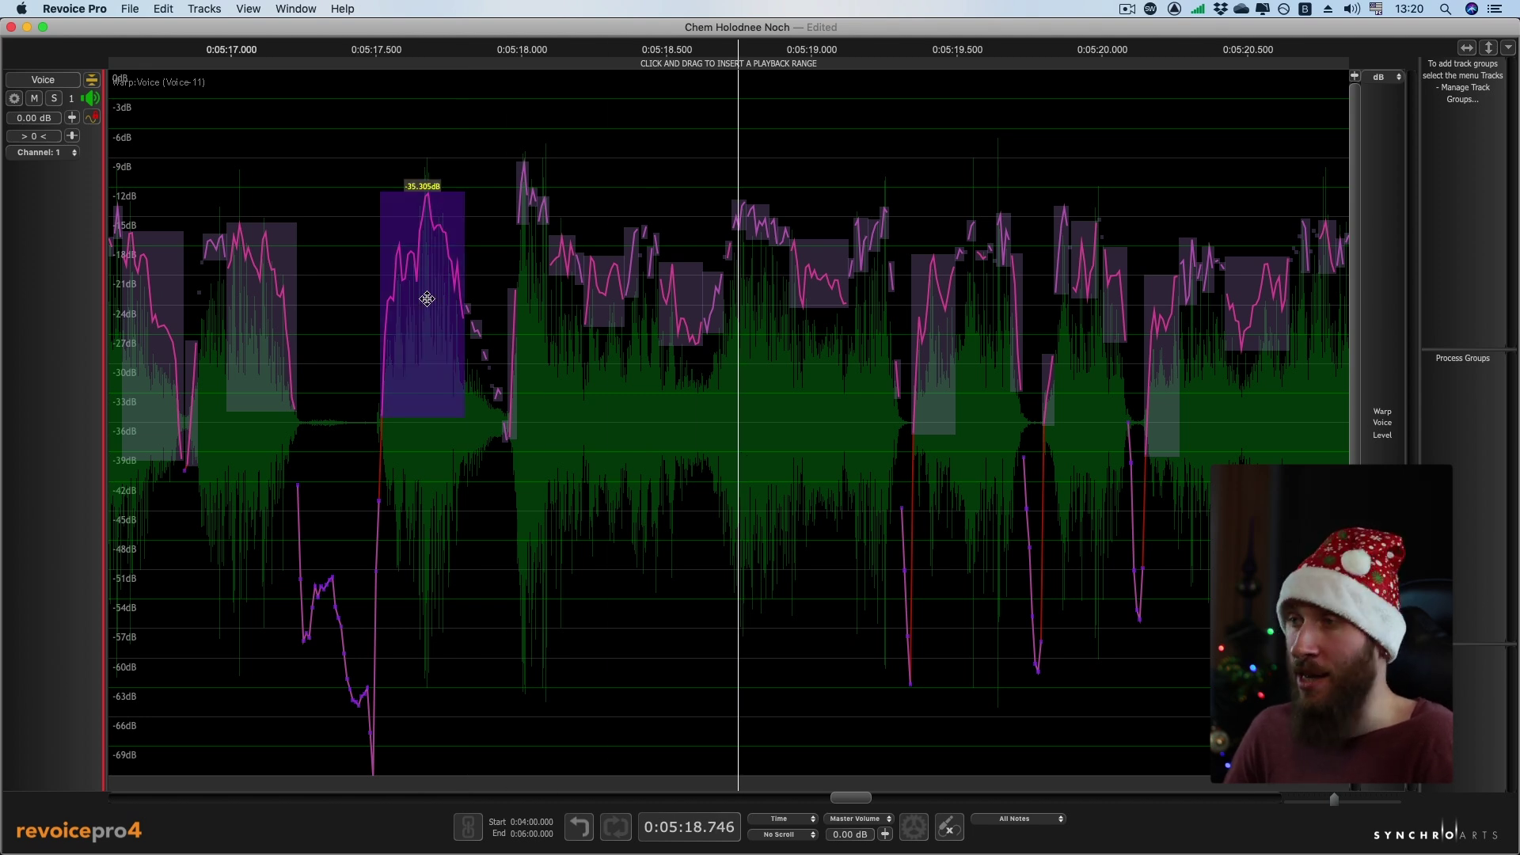
drag(427, 299, 426, 302)
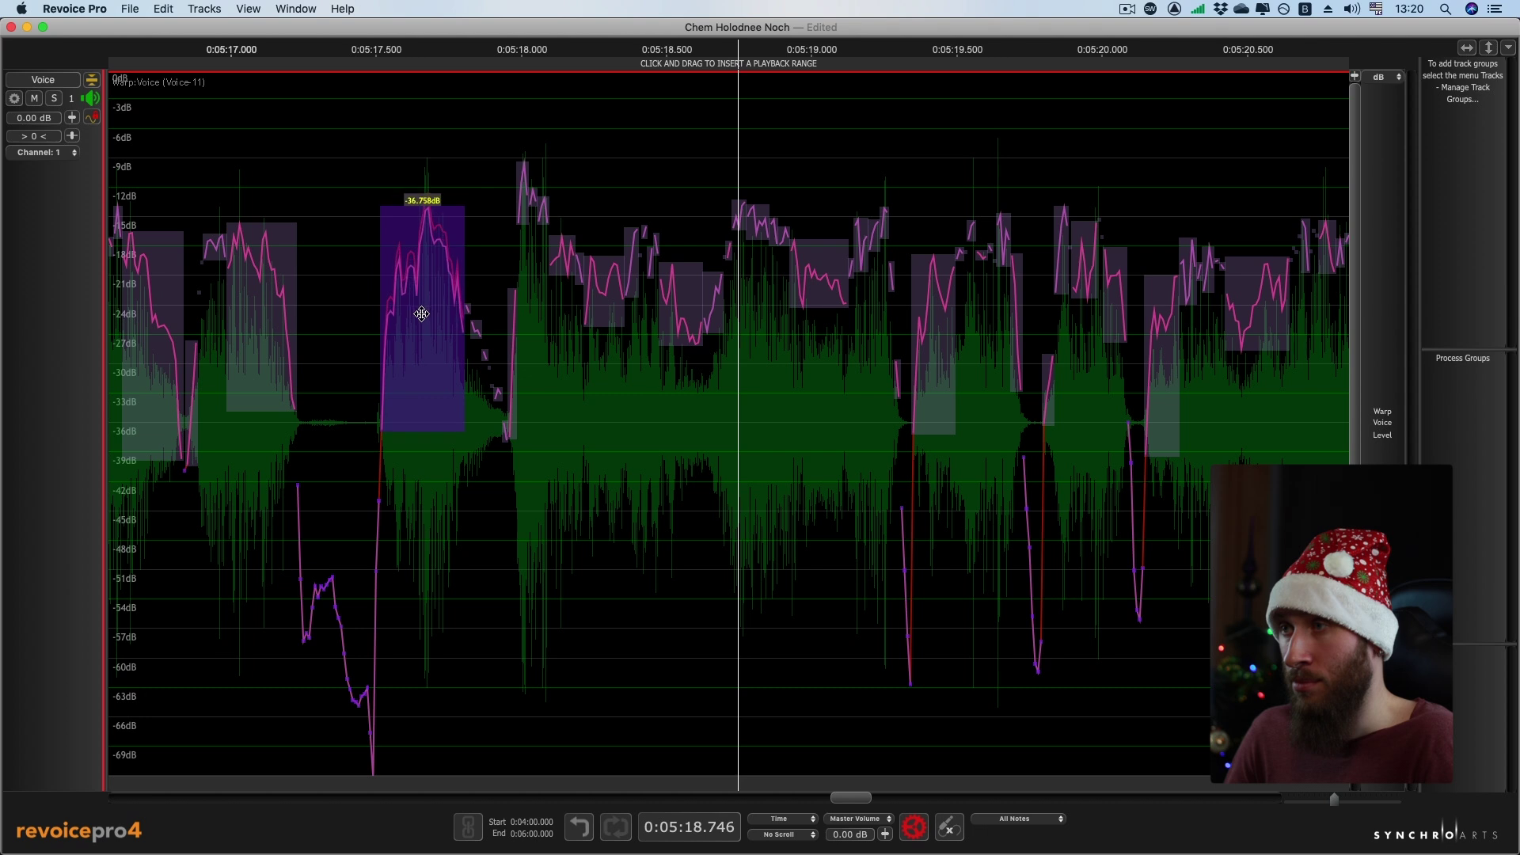
click(355, 245)
key(space)
key(space)
key(space)
- Lower the block near 0:05:17.6 further to about -38.5 dB, auditioning each change
drag(430, 339, 430, 342)
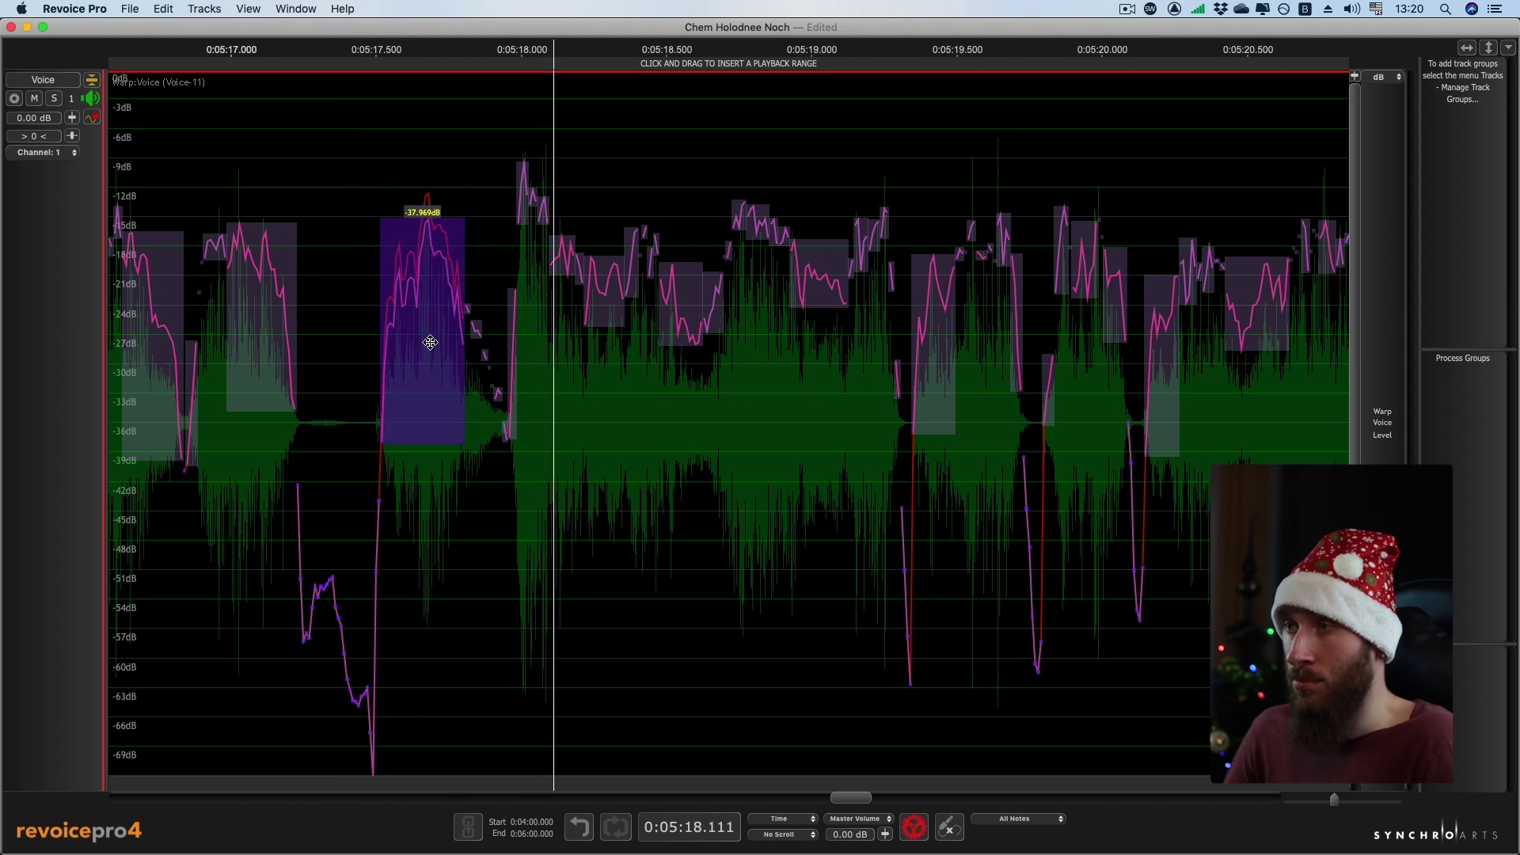
click(361, 246)
key(space)
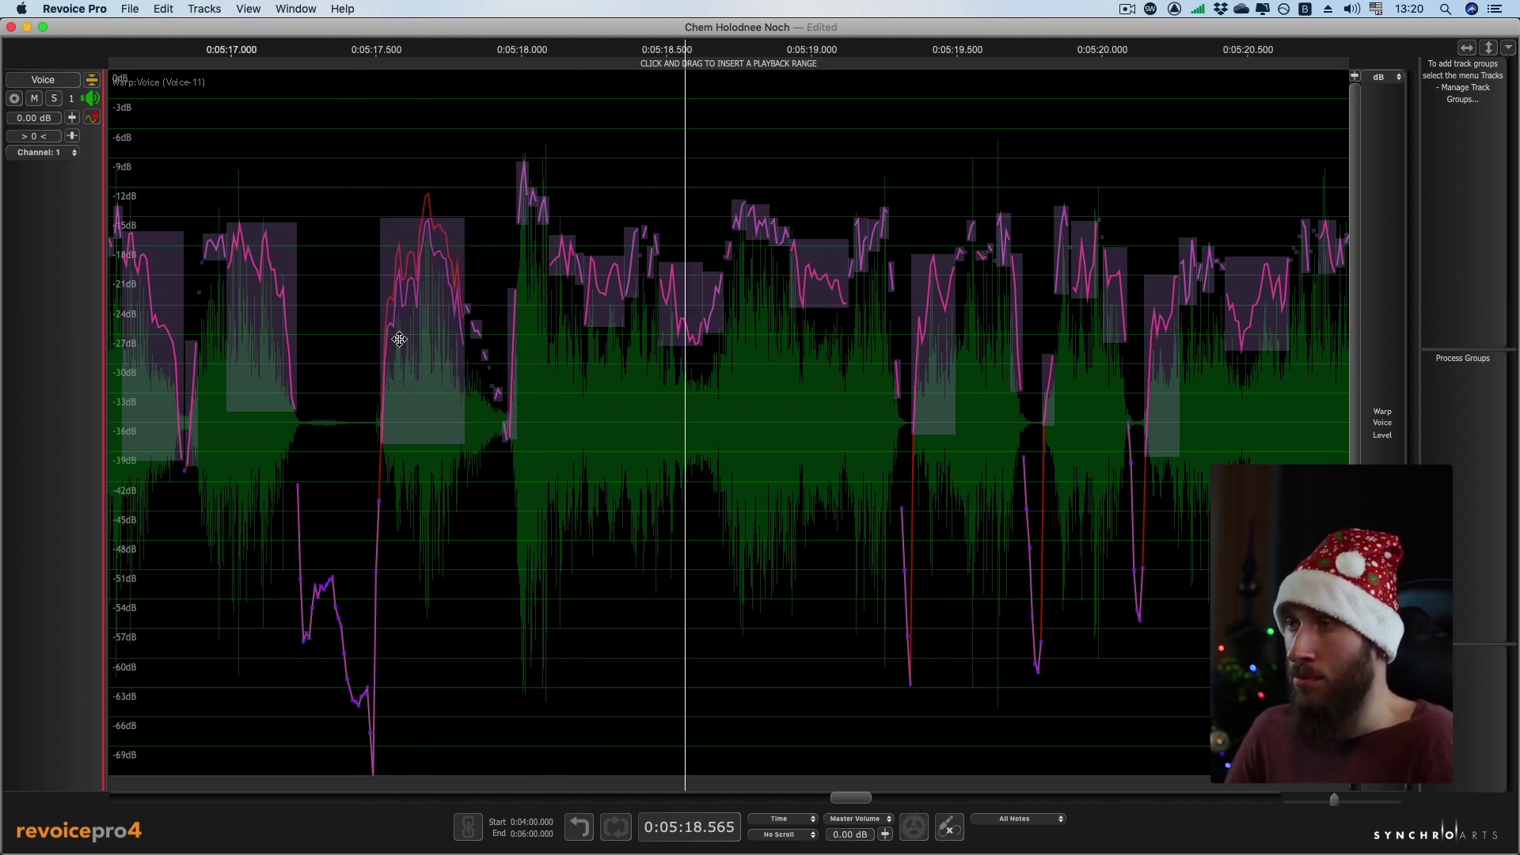
drag(399, 339, 417, 345)
key(space)
click(343, 230)
key(space)
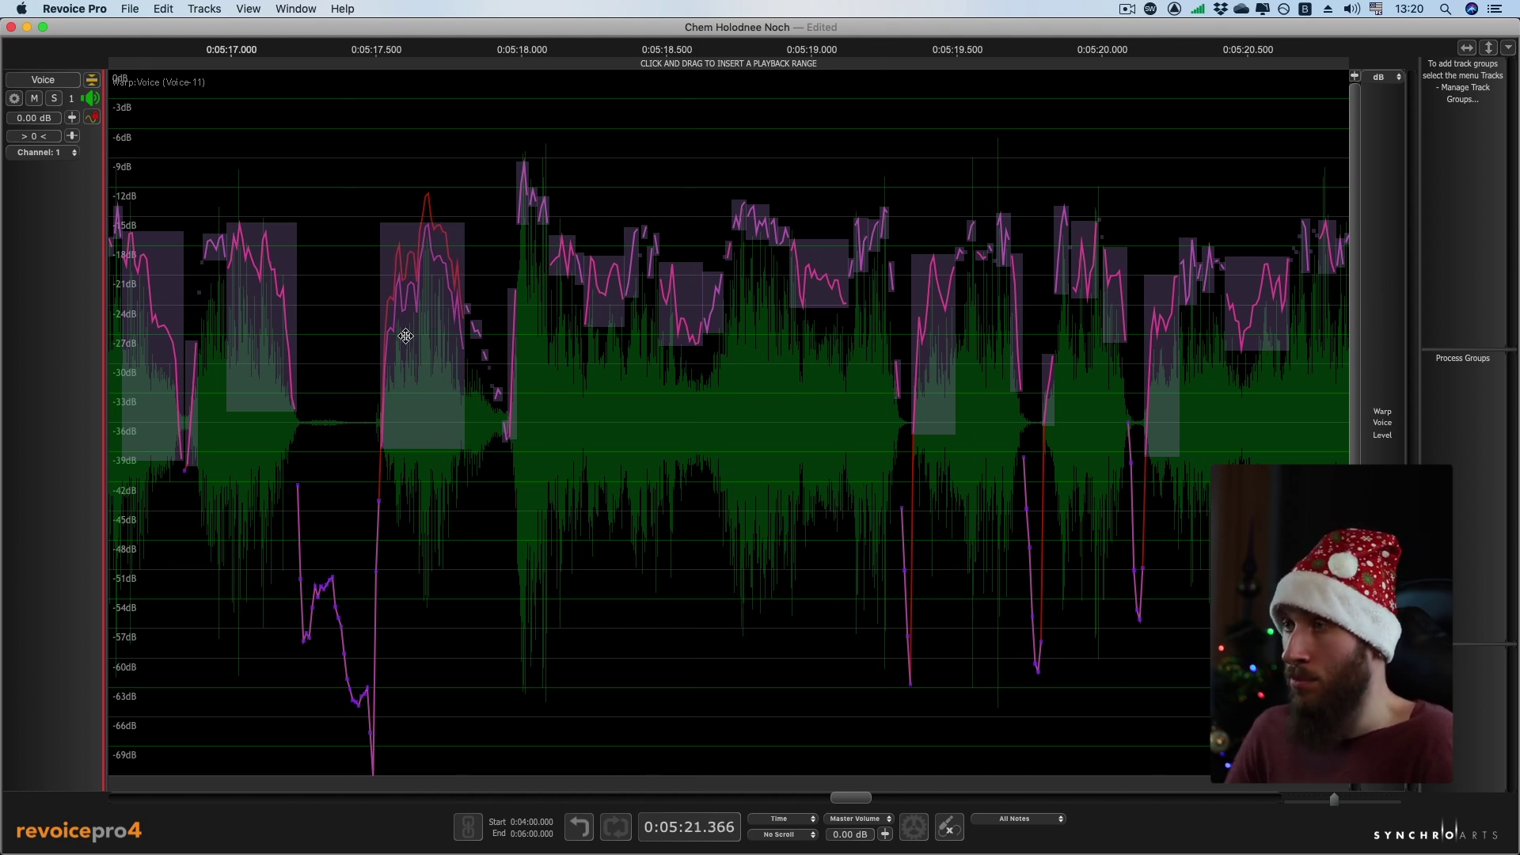
- Fine-tune the block near 0:05:17.6 to slightly below -38.5 dB and replay the phrase
drag(406, 335, 409, 341)
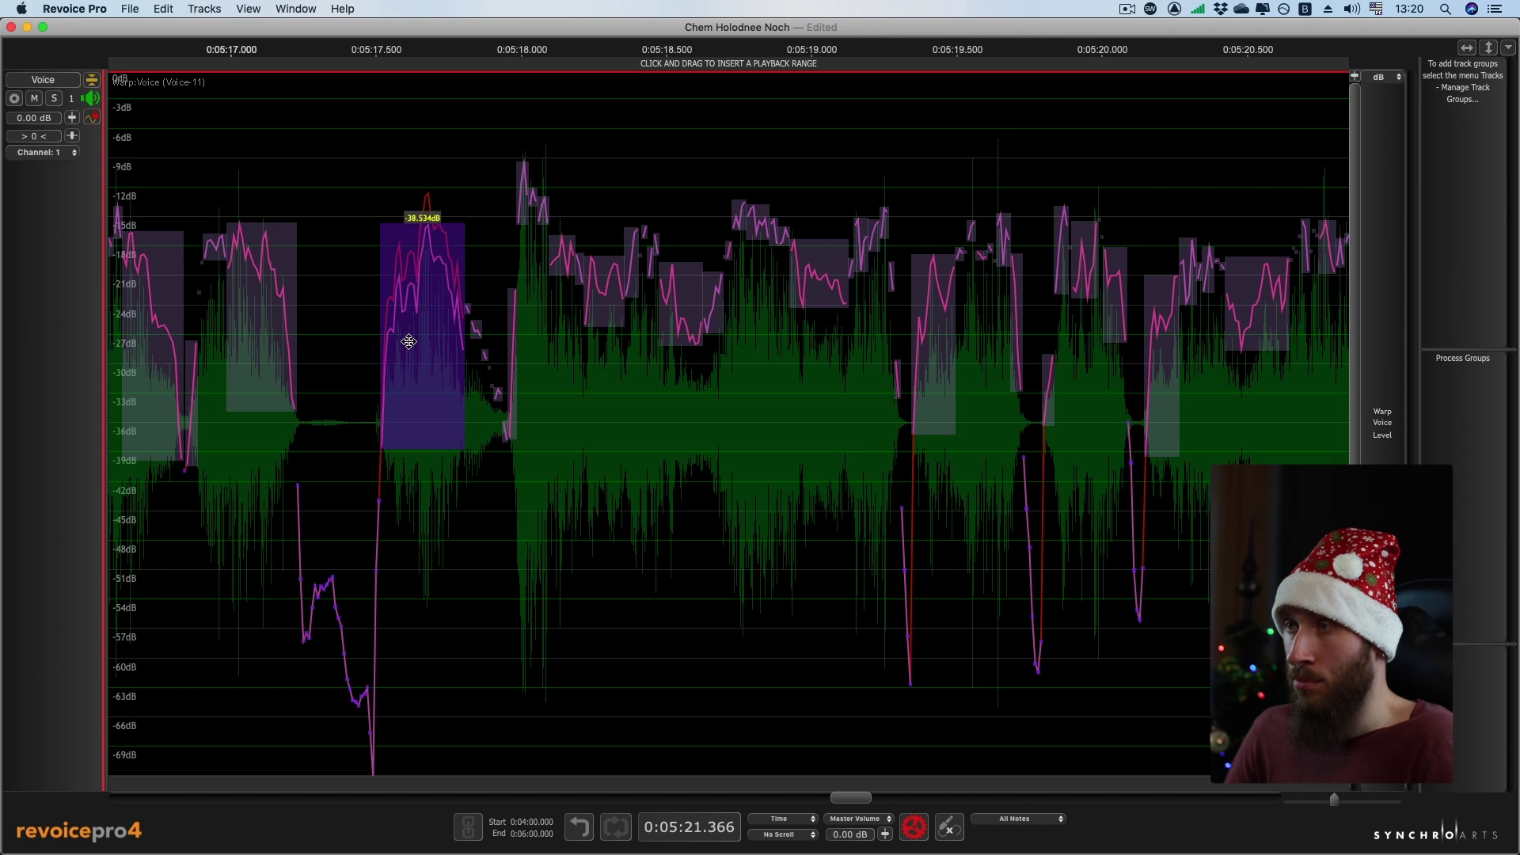
click(360, 227)
key(space)
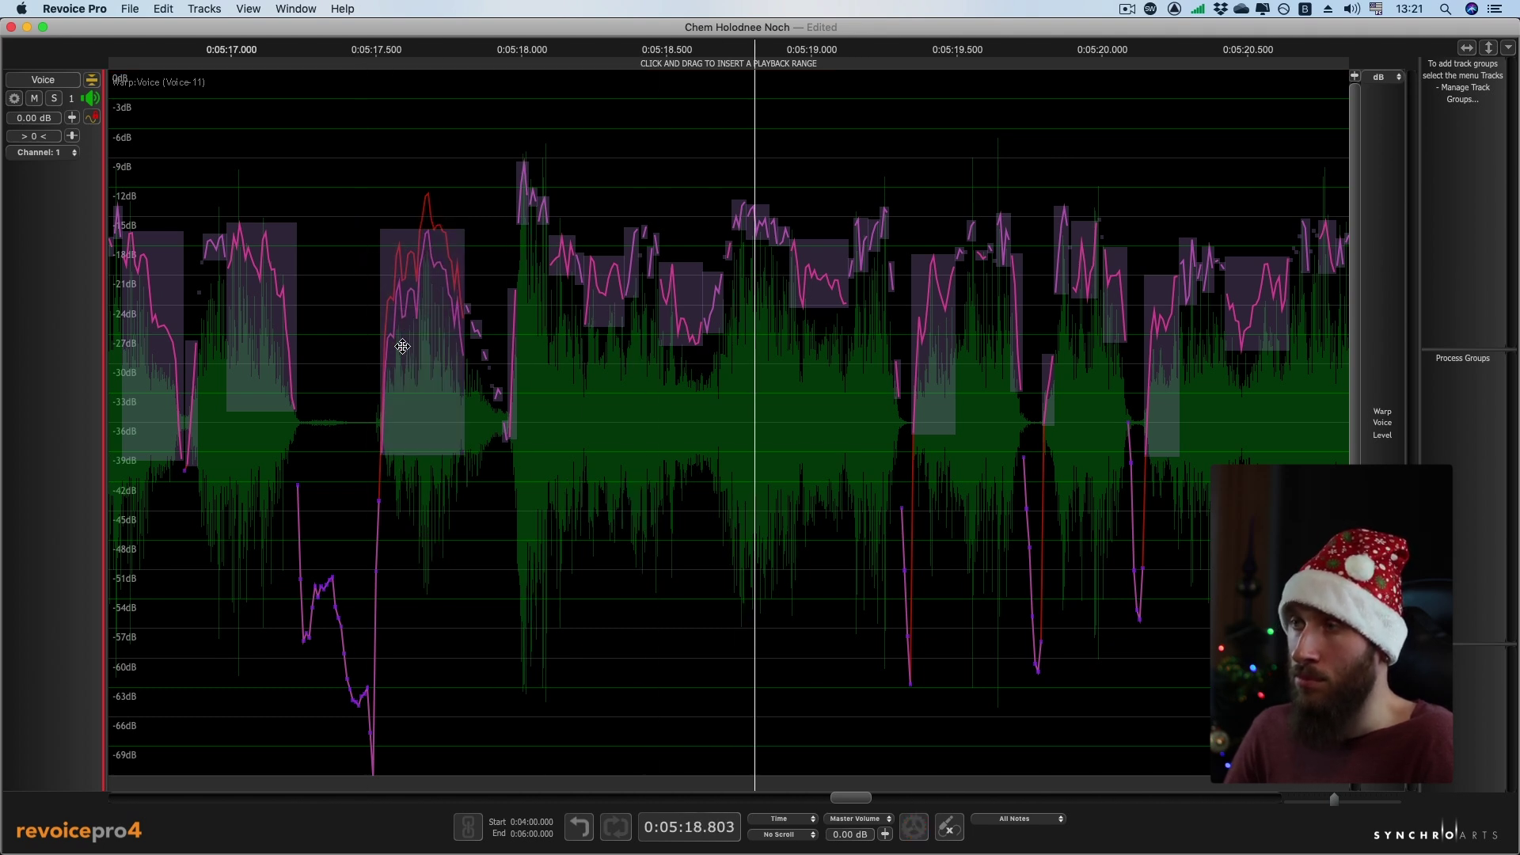
click(427, 357)
key(space)
click(369, 262)
key(space)
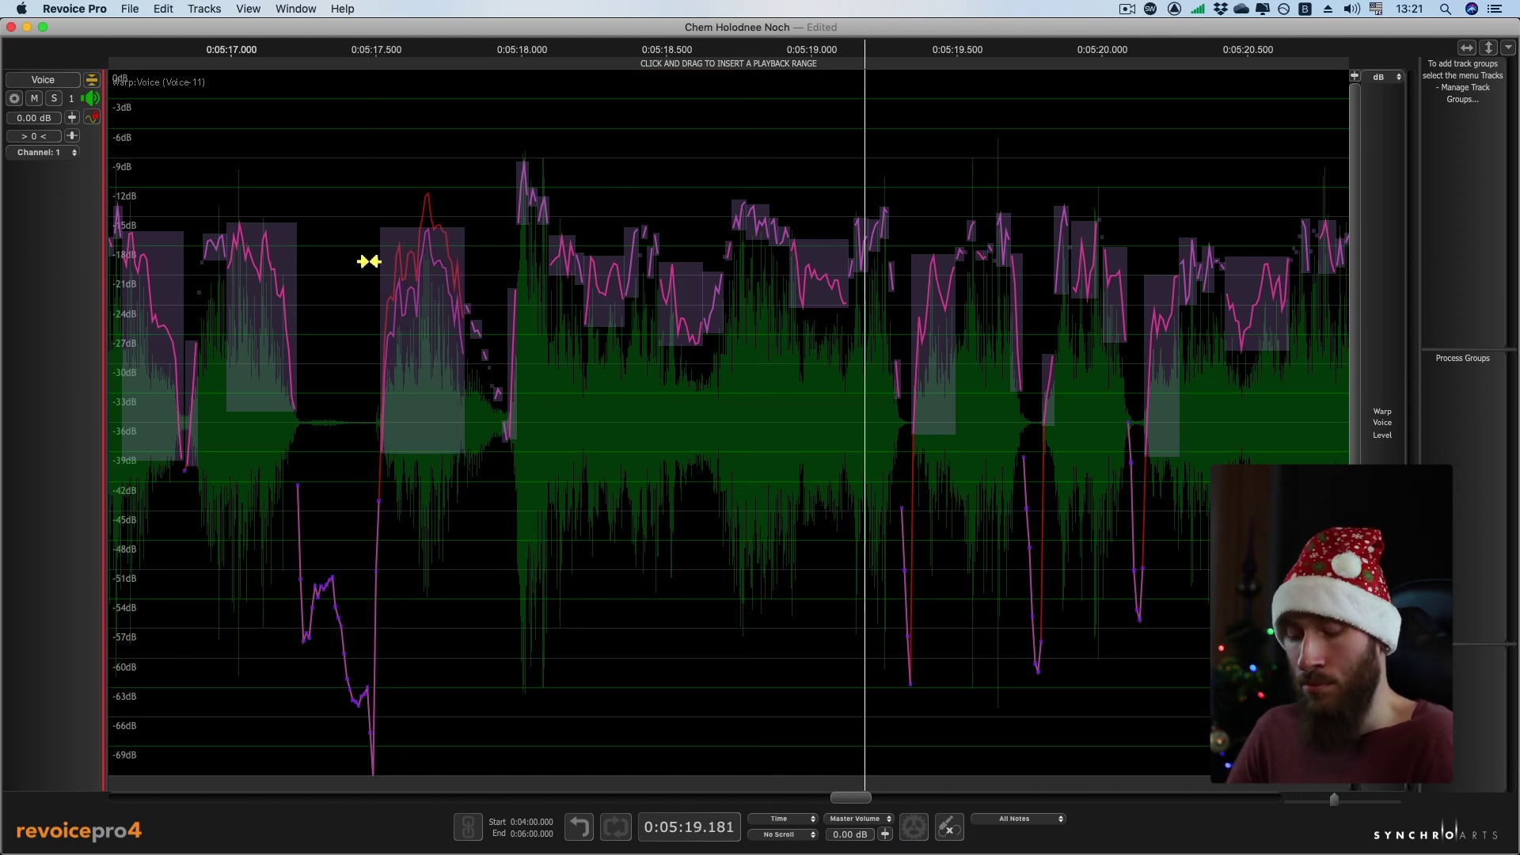
- Audition the next vocal phrase from about 0:05:23.4
key(super+minus)
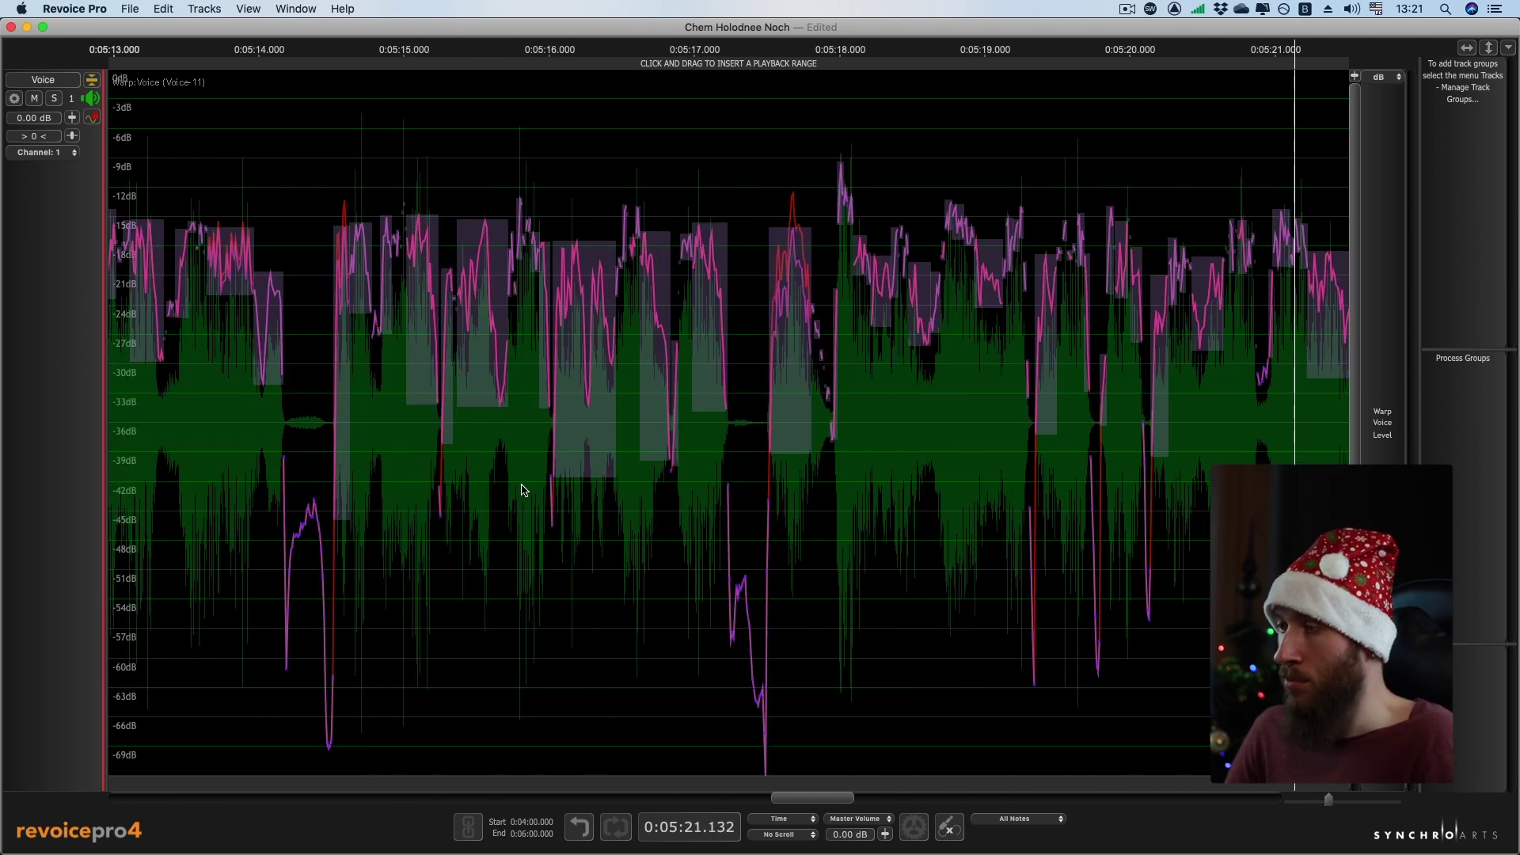
drag(801, 799, 881, 798)
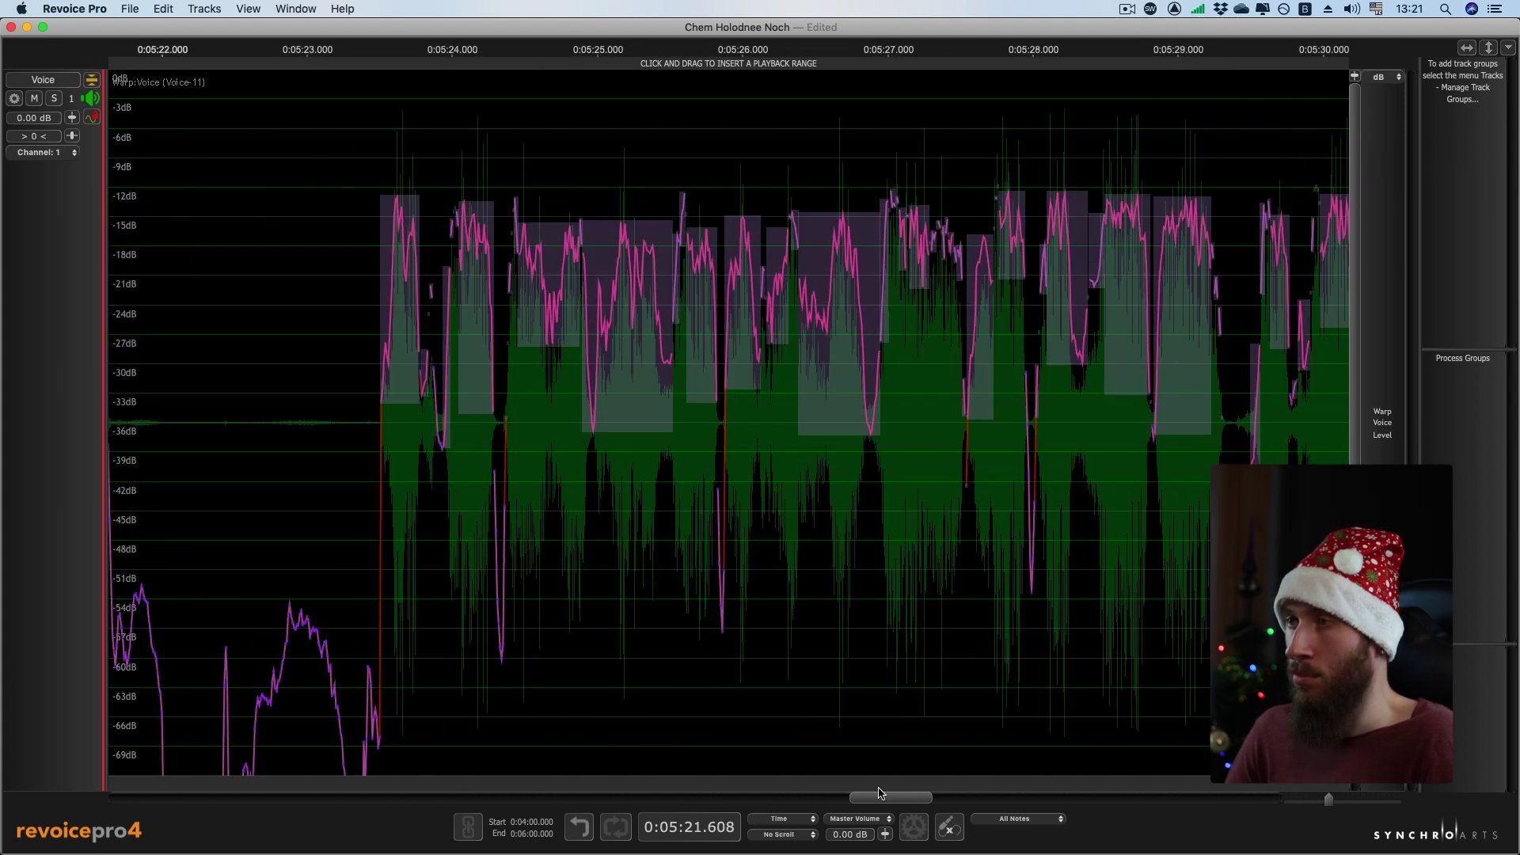
click(318, 205)
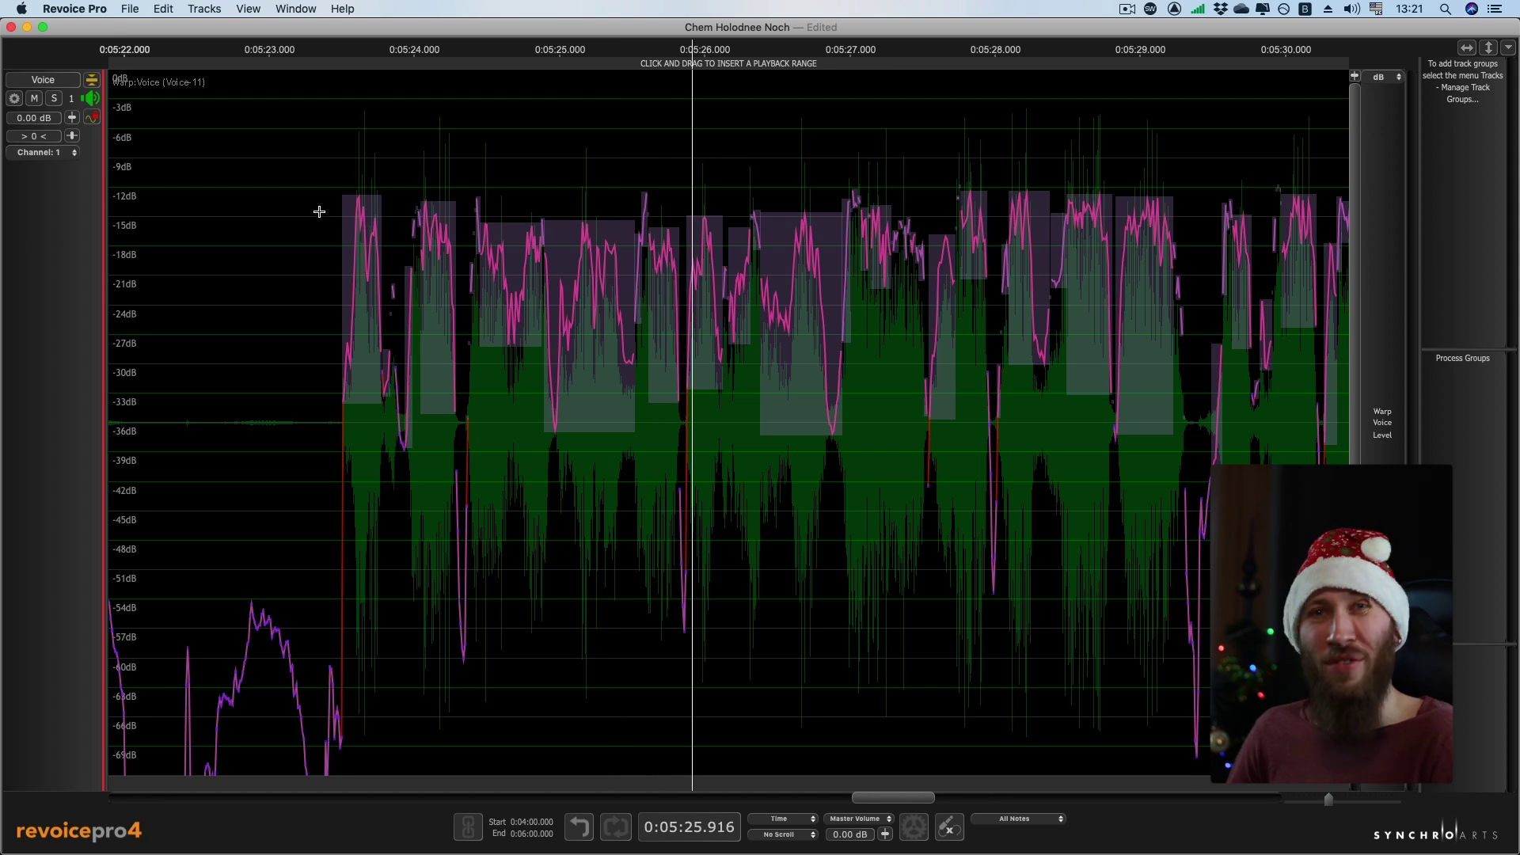
click(330, 235)
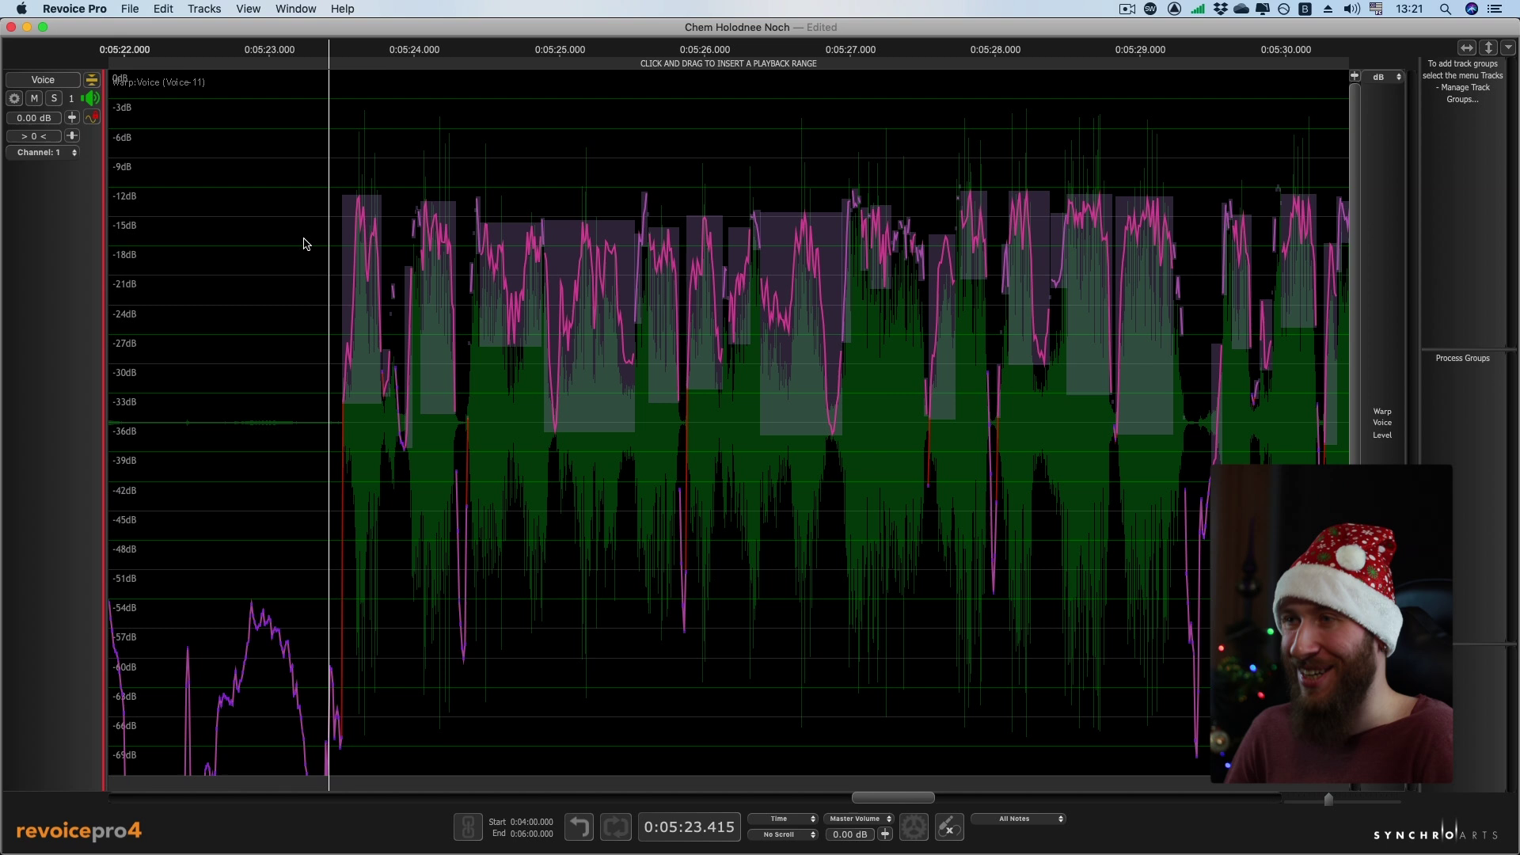
- Lower the first level block of the phrase, near 0:05:23.6, to about -35.4 dB and audition the change
key(super+Right)
click(402, 325)
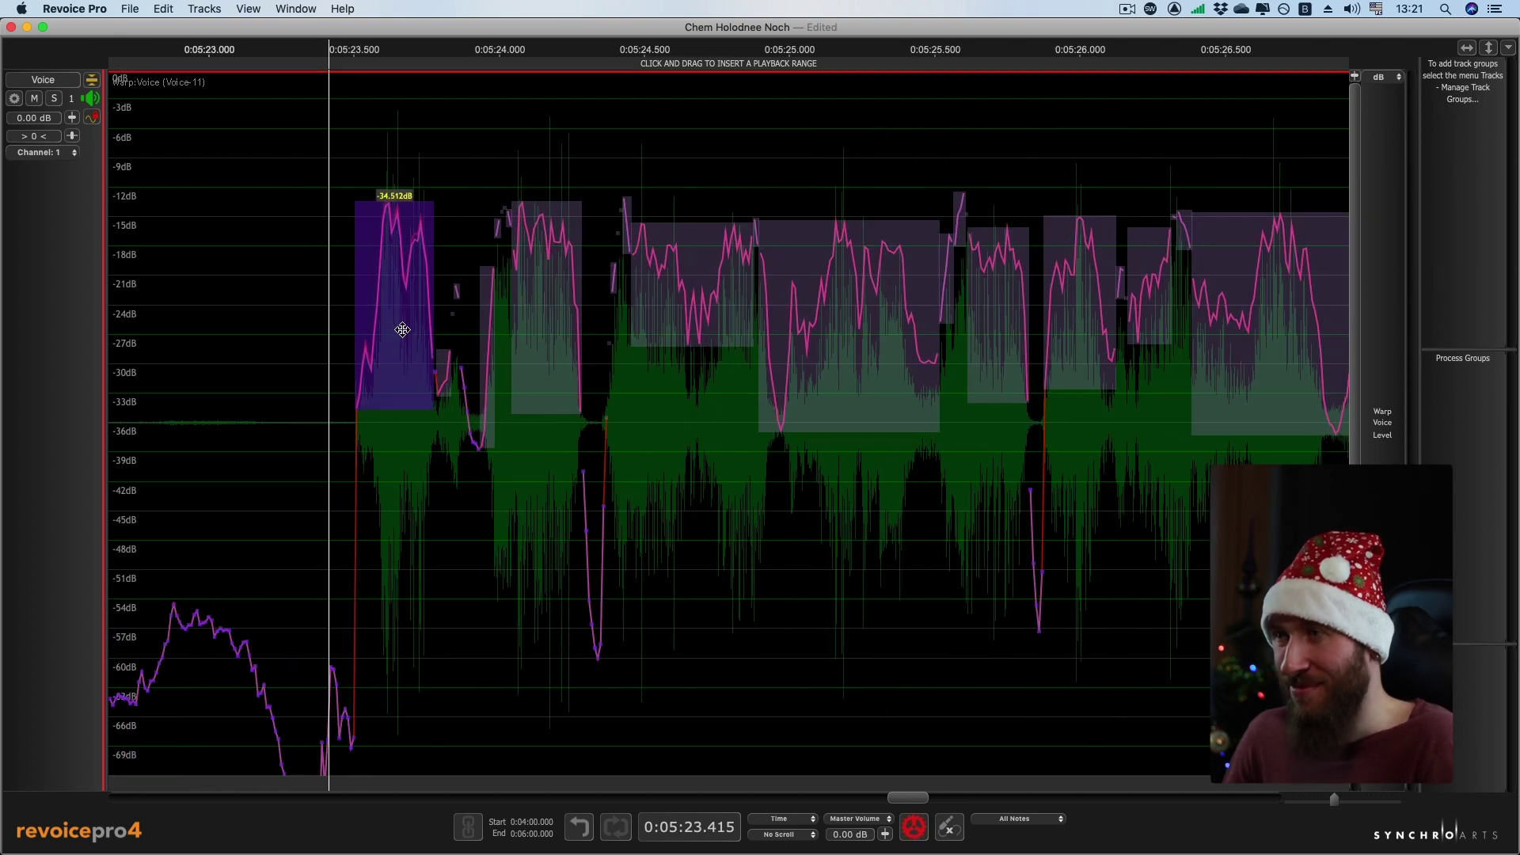
key(space)
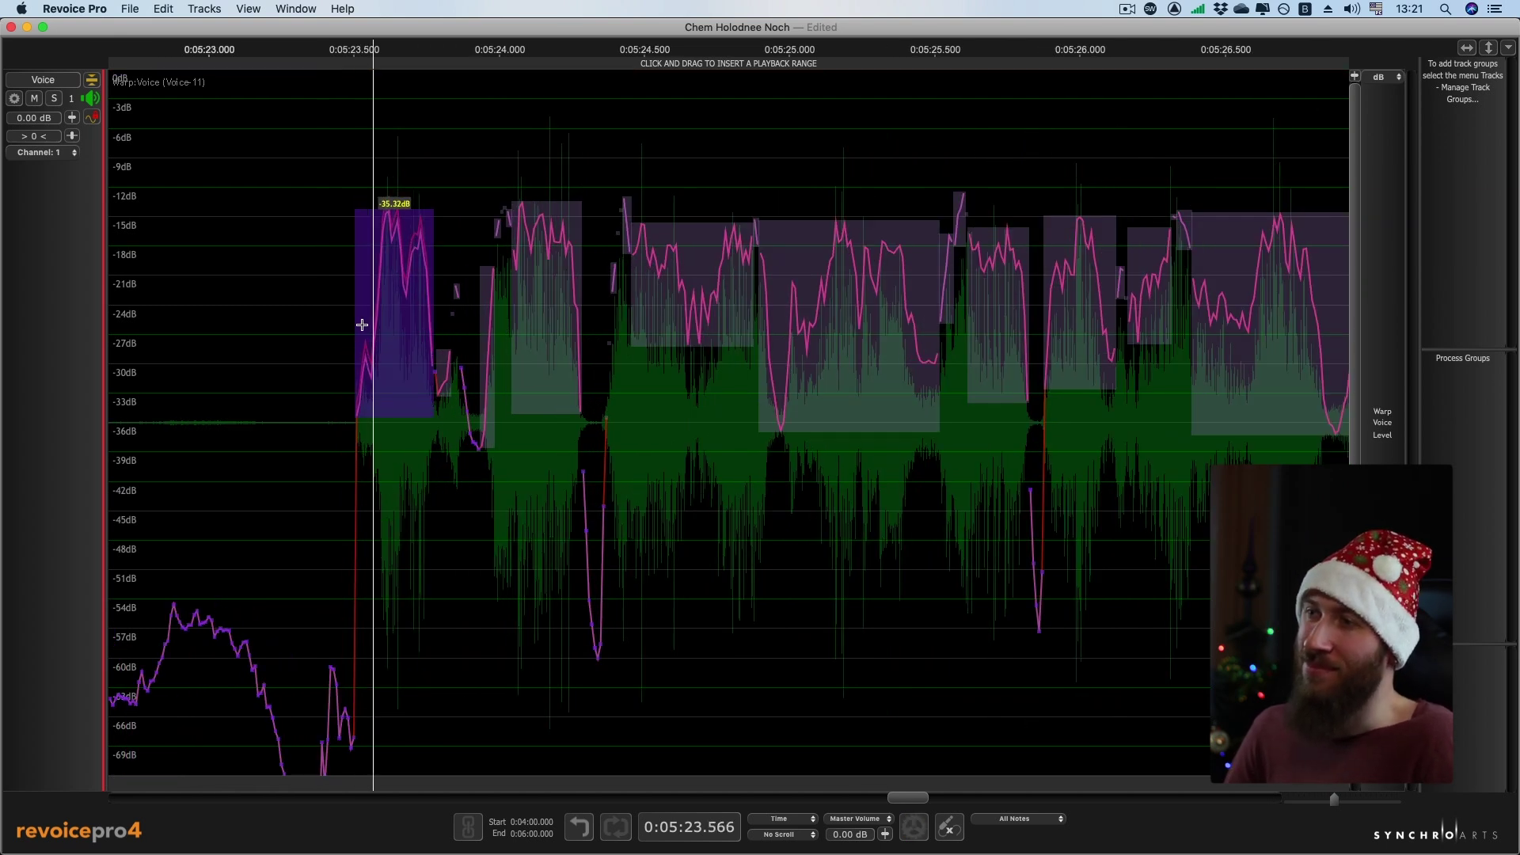
drag(398, 335, 398, 334)
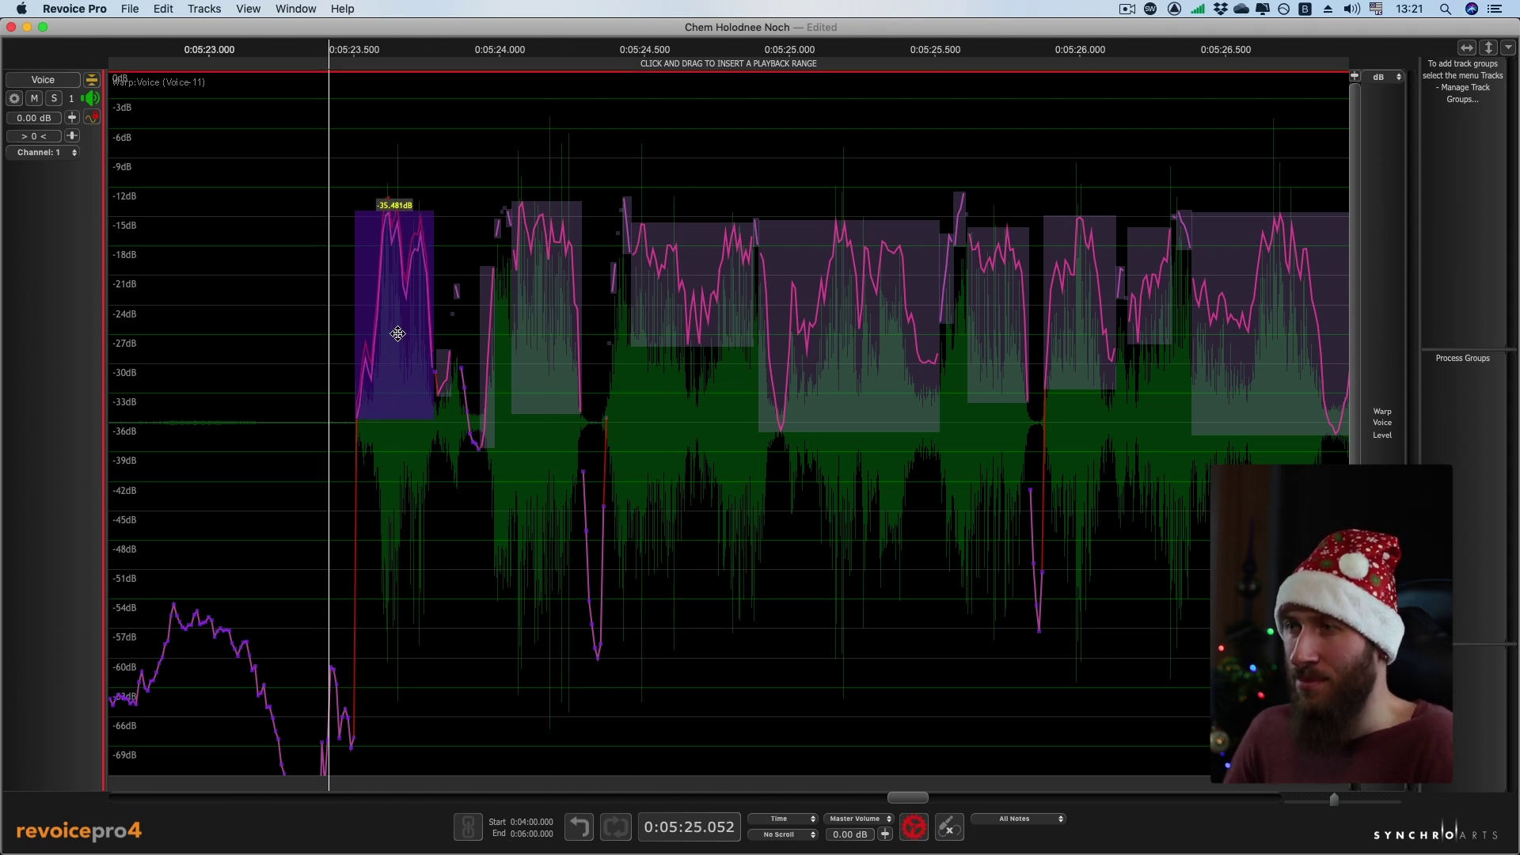
click(398, 334)
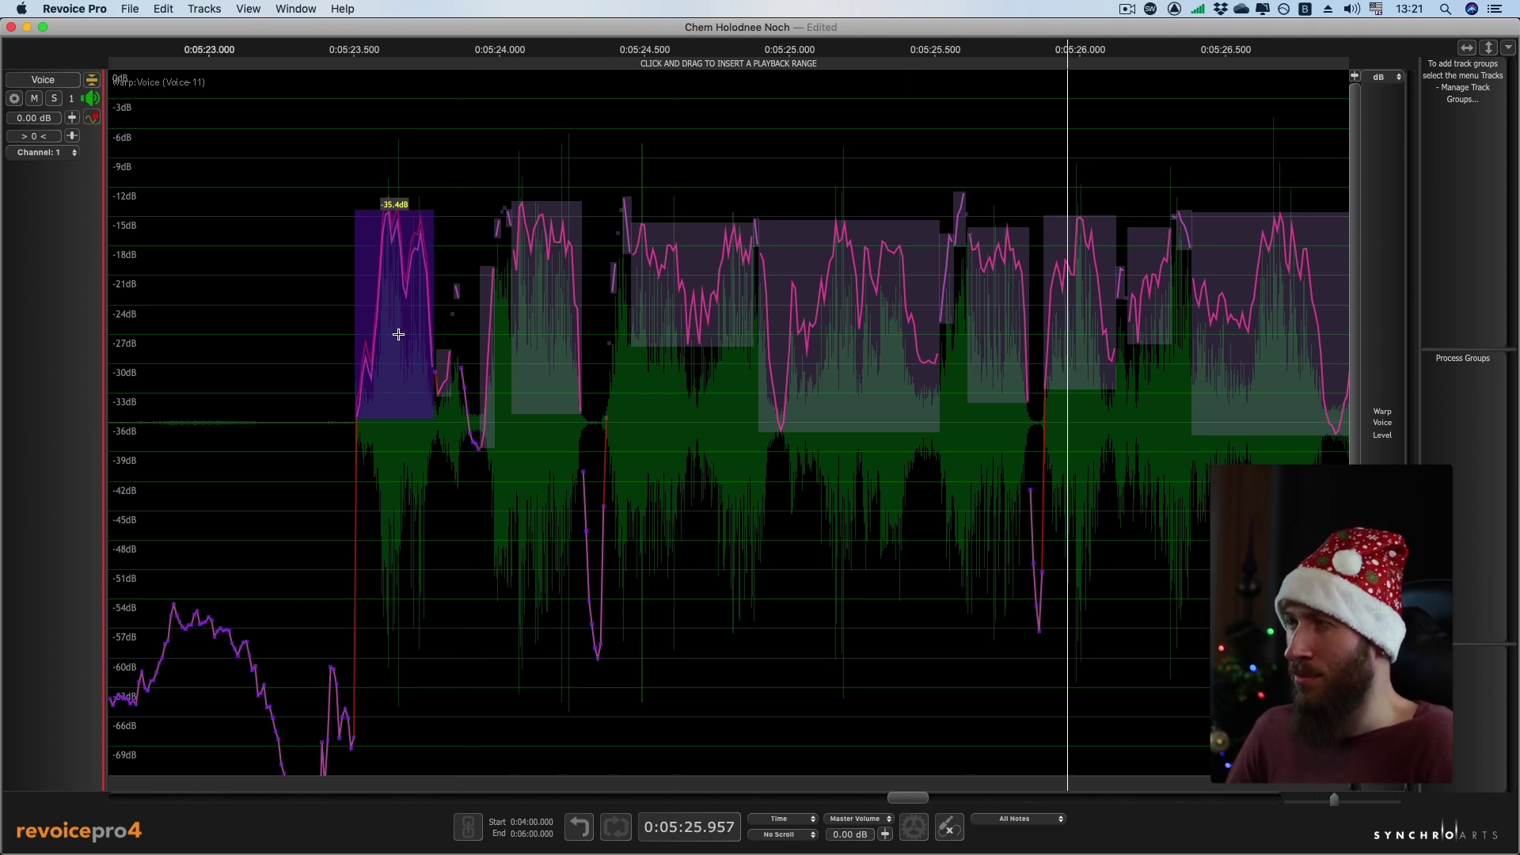
- Audition the end of the phrase around 0:05:27 to 0:05:28 and check the level blocks there
click(1246, 208)
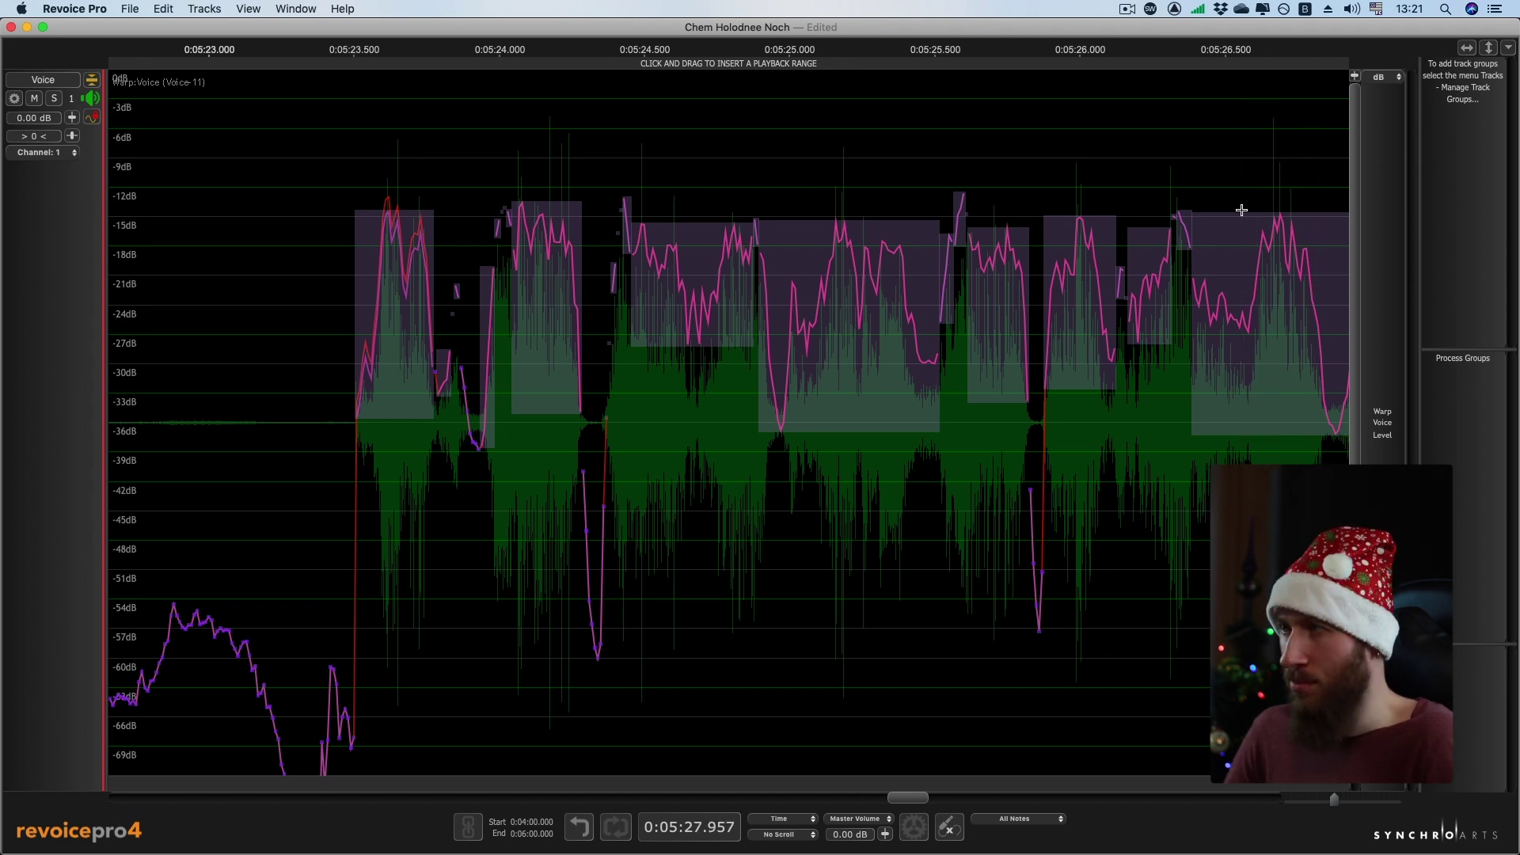
scroll(1241, 210, down, 3)
key(space)
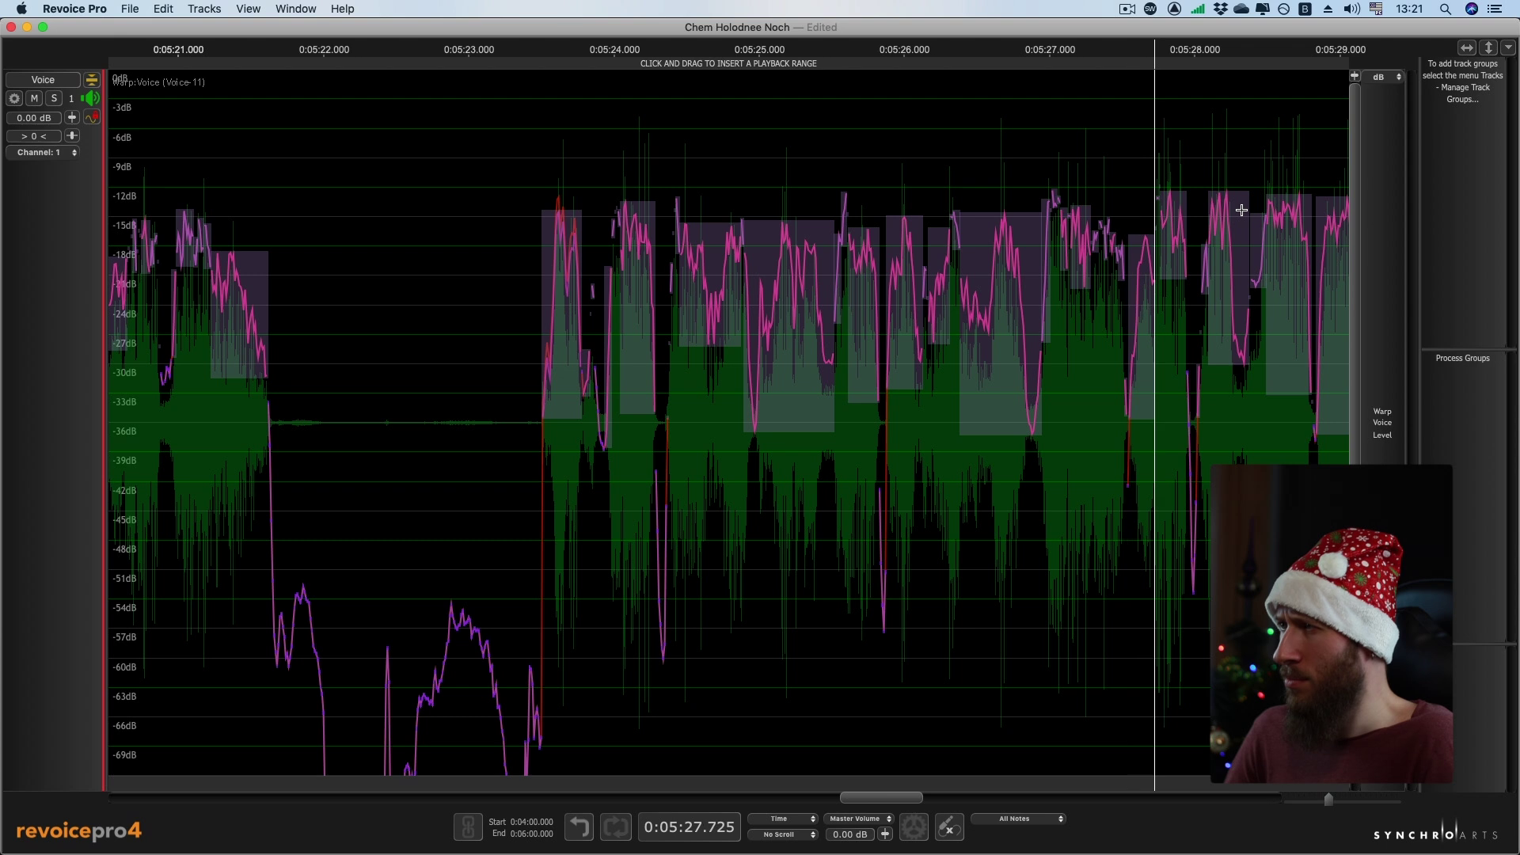
click(1175, 237)
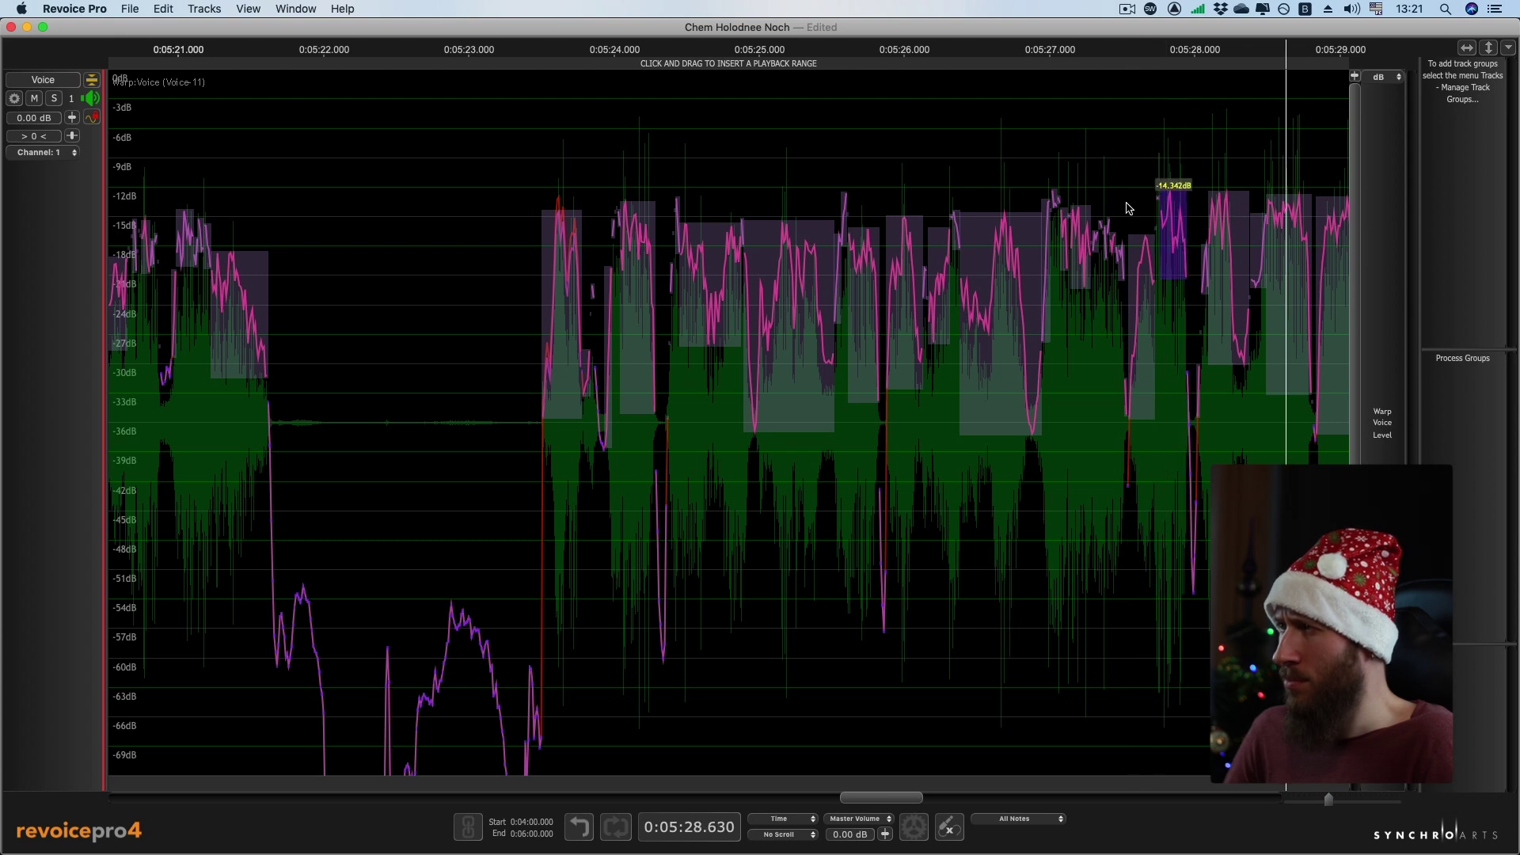
click(1079, 181)
key(space)
- Lower the level block near 0:05:27.6 to about -37.7 dB, auditioning the adjustments
scroll(1080, 180, up, 4)
click(1210, 330)
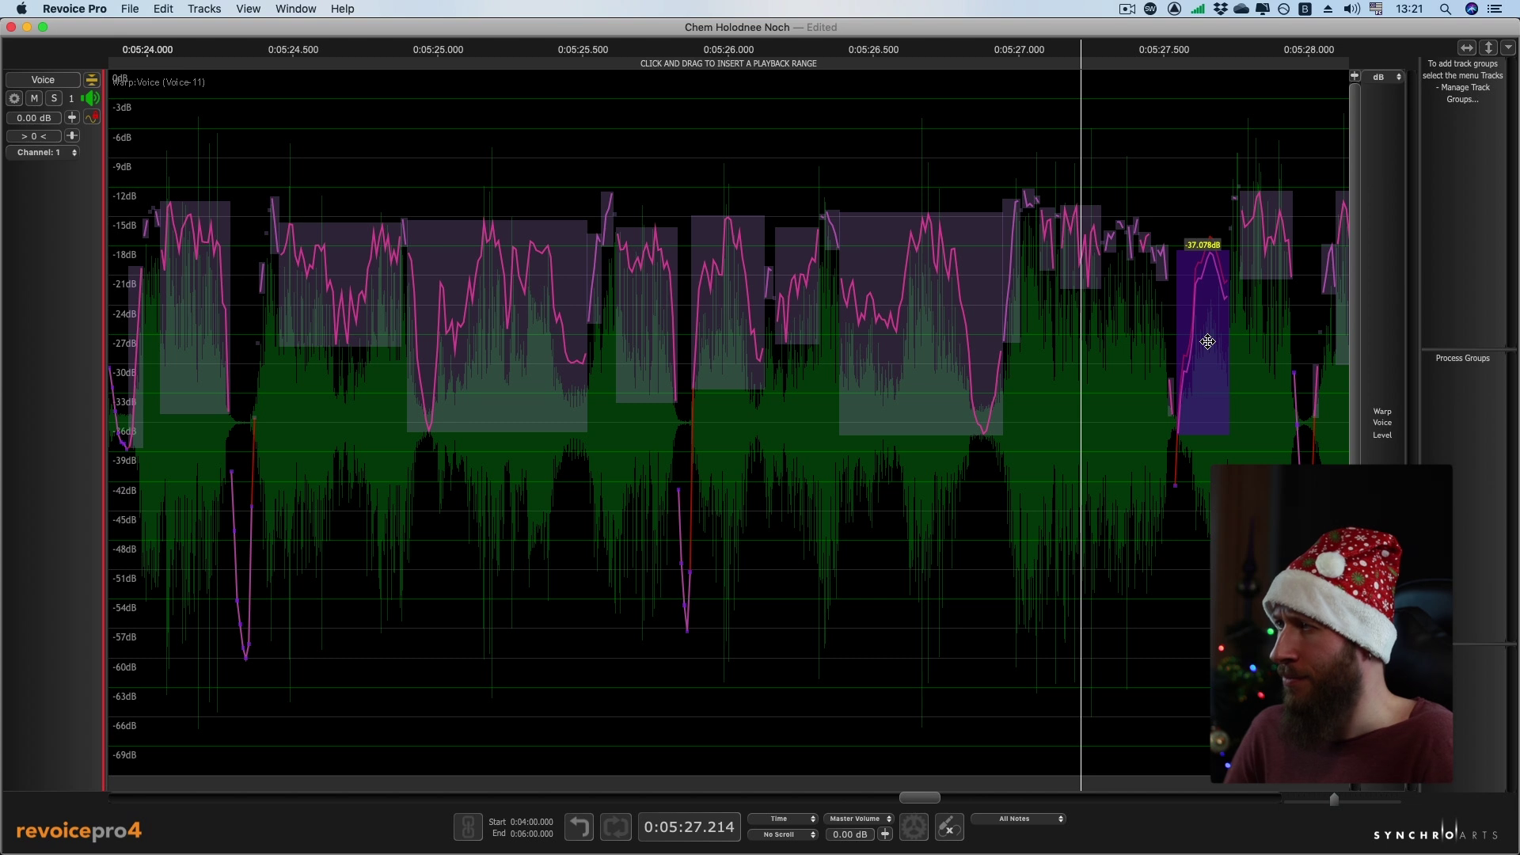
key(space)
drag(1207, 341, 1205, 340)
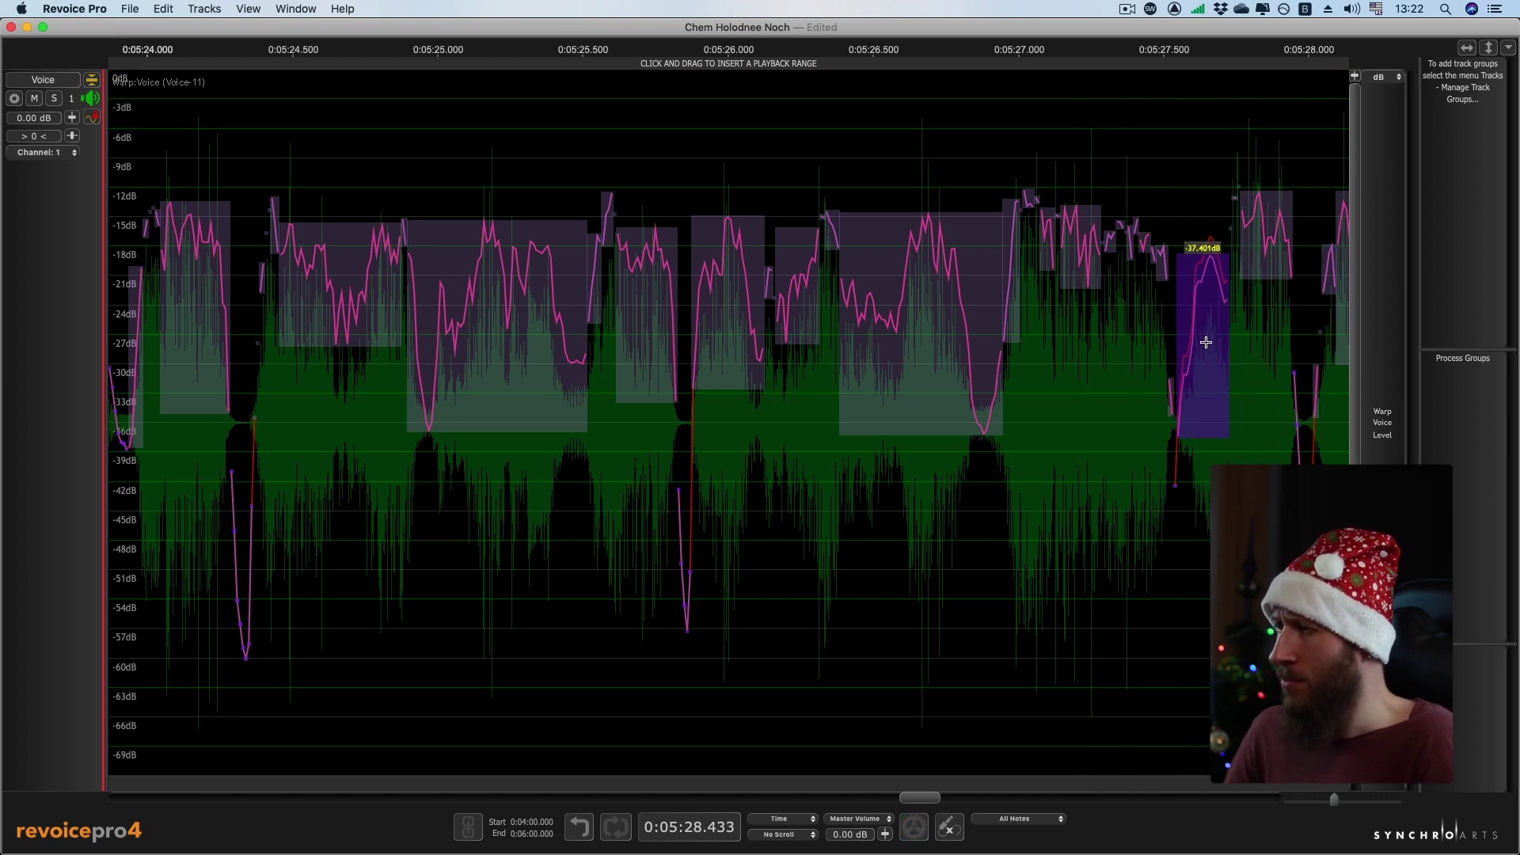
drag(1205, 341, 1206, 344)
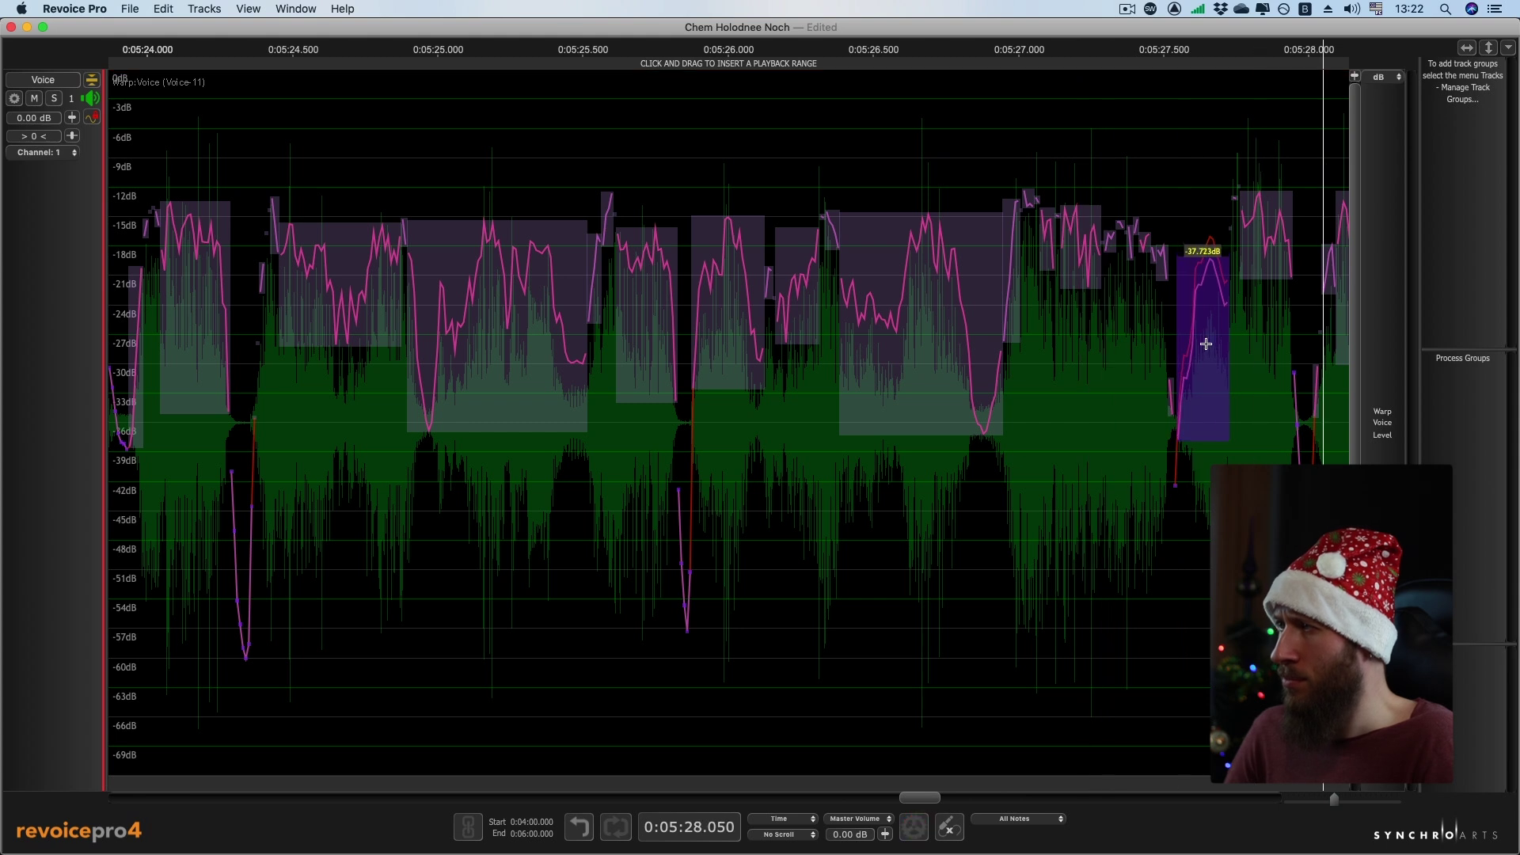
- Lower the level block near 0:05:30.1 to about -19 dB and the short one near 0:05:30.3 to about -39.4 dB, auditioning the changes
drag(919, 799, 944, 803)
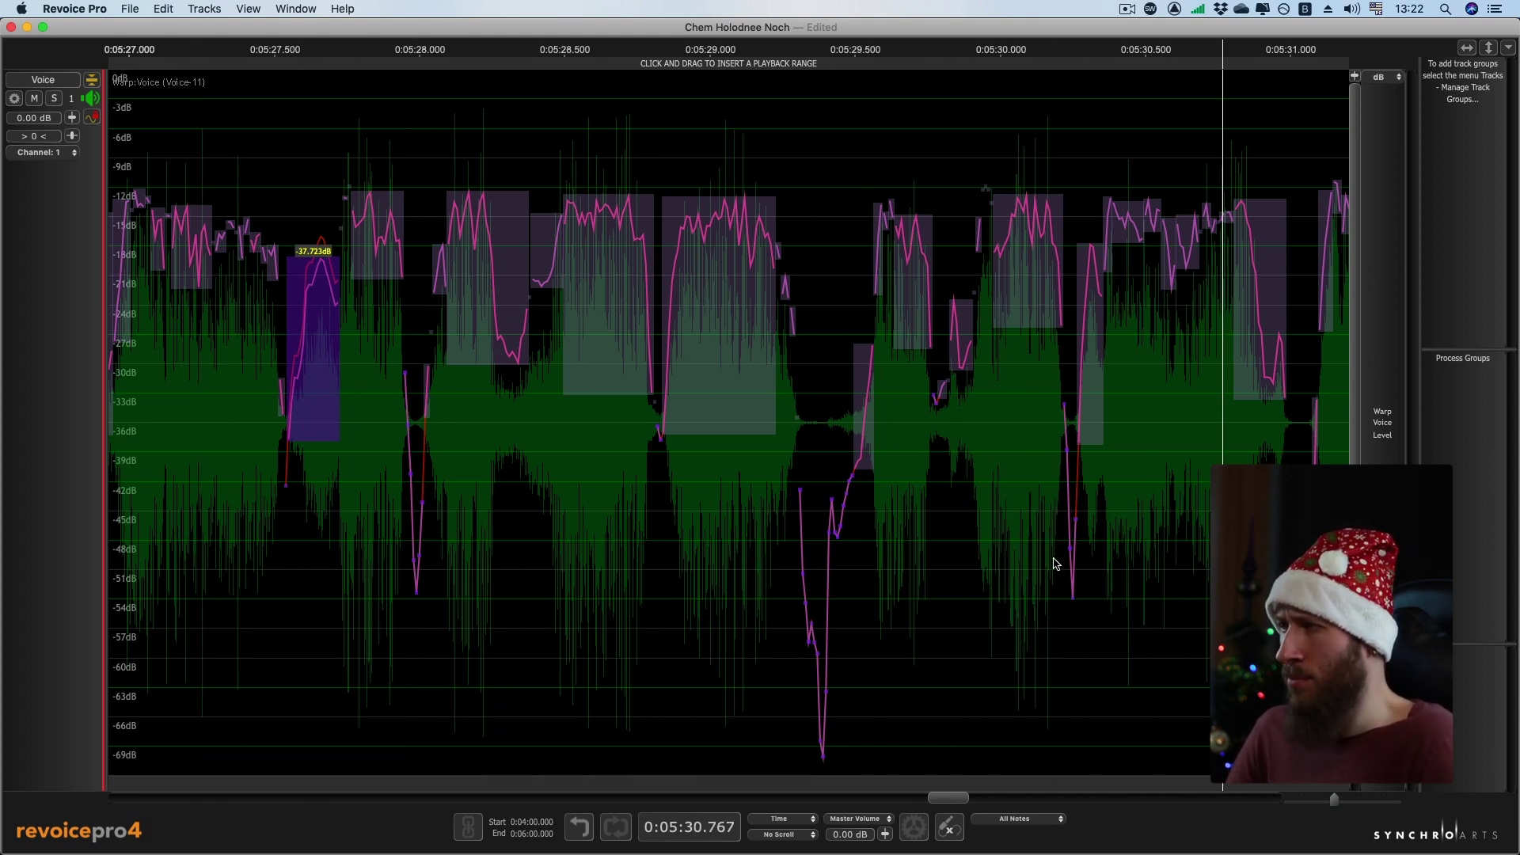
click(1035, 304)
drag(1035, 304, 1035, 308)
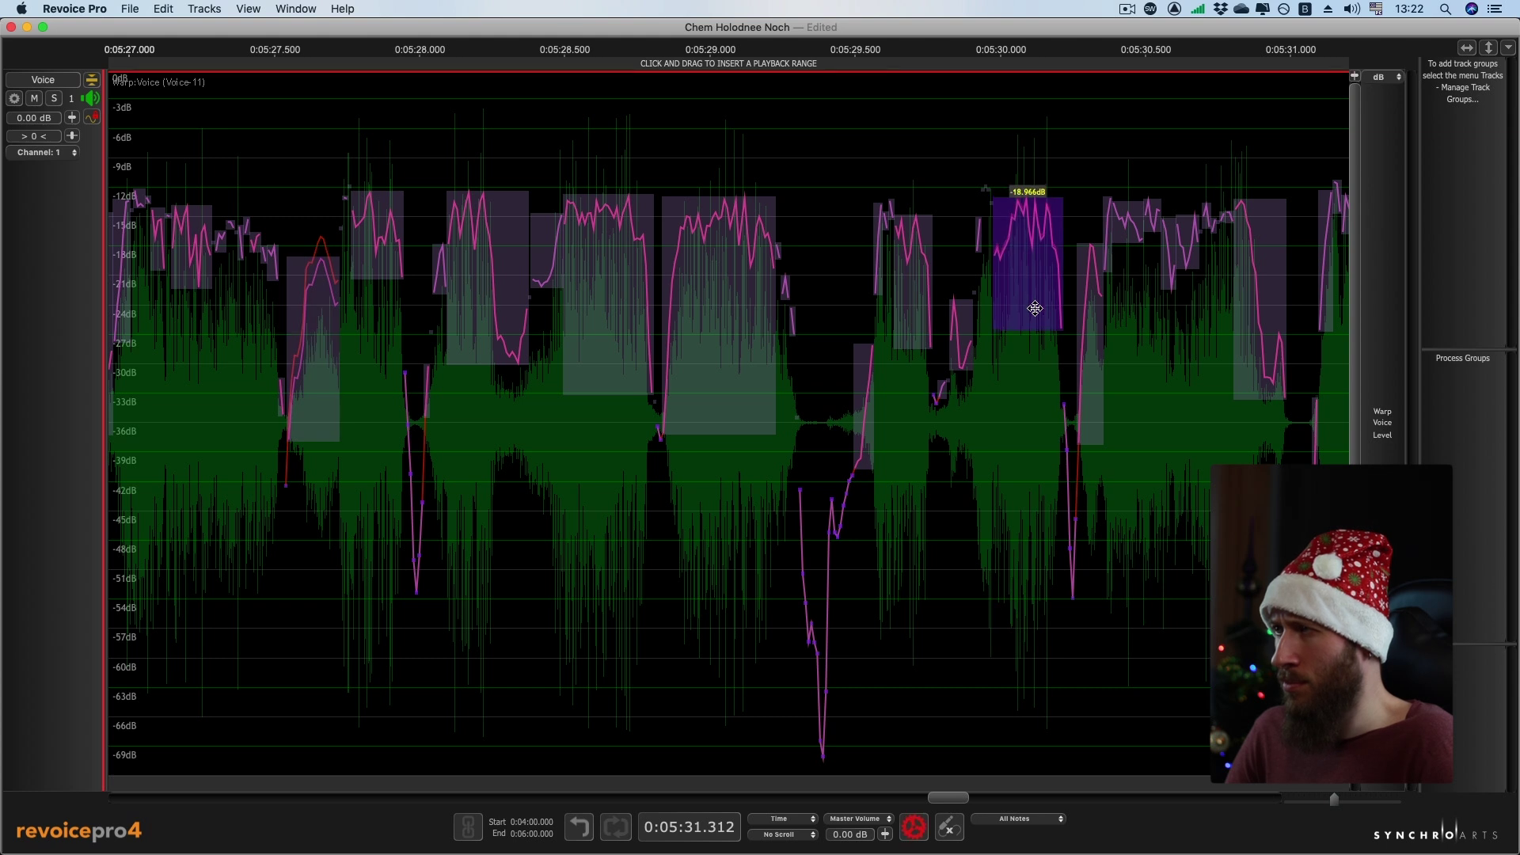
click(835, 218)
key(space)
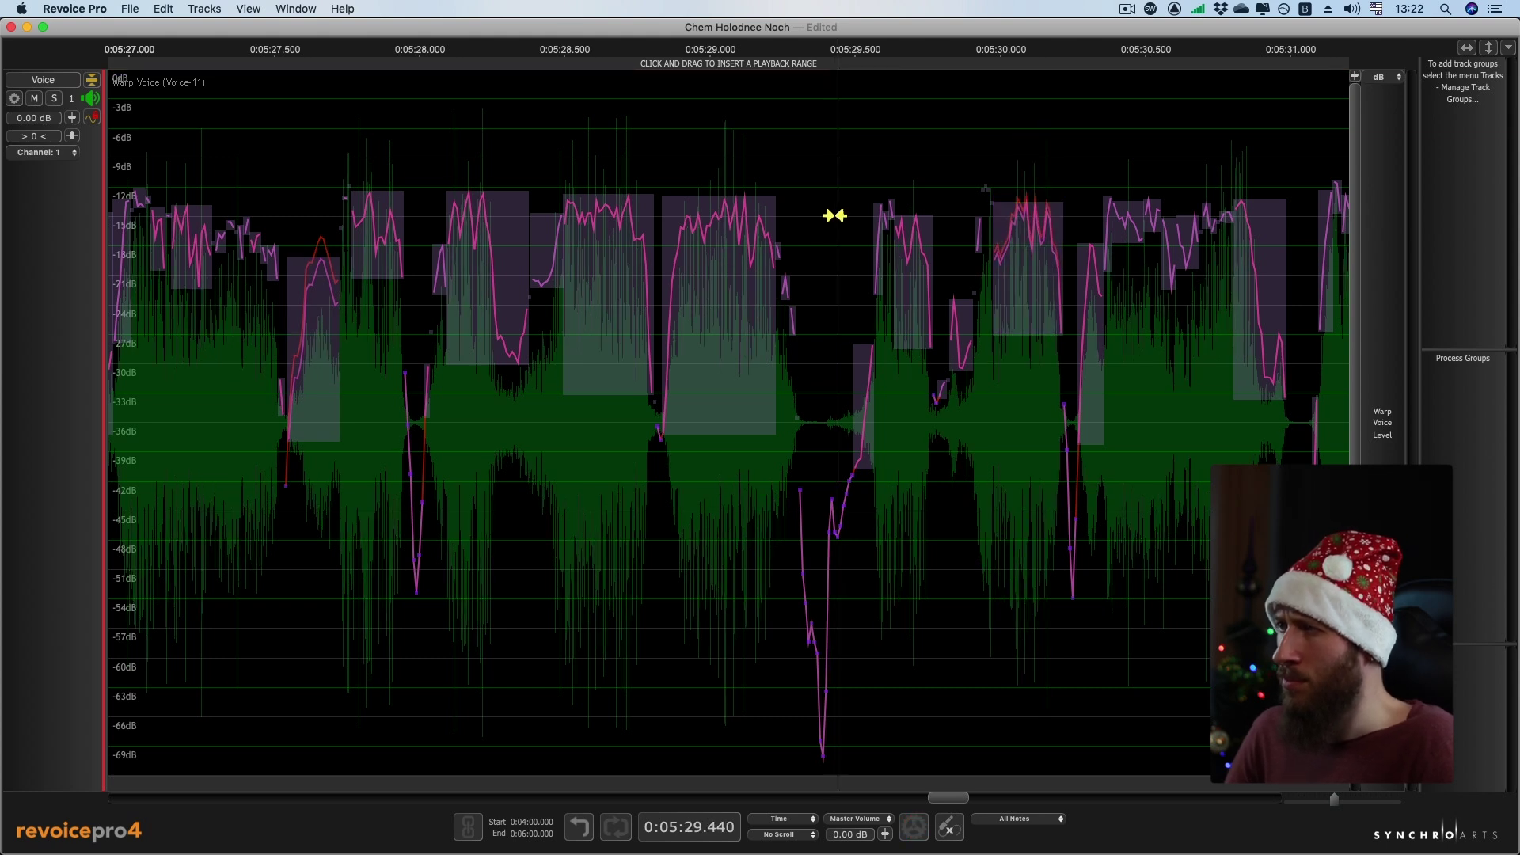
click(1088, 388)
drag(1088, 388, 1085, 396)
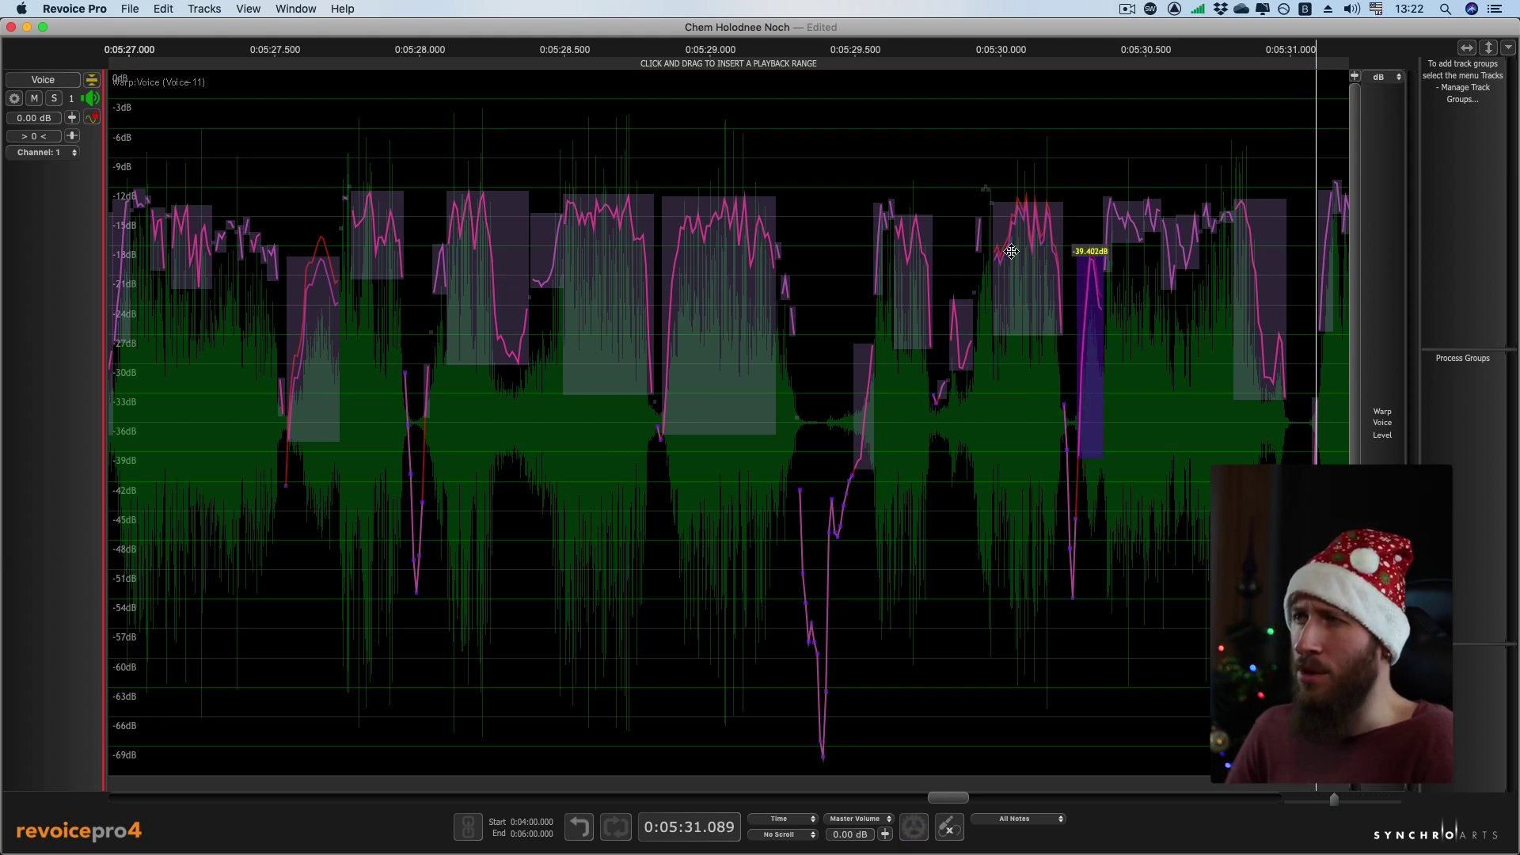
- Audition the rest of the vocal up to about 0:05:33.5 and review the level blocks back to about 0:05:10
click(829, 187)
click(828, 188)
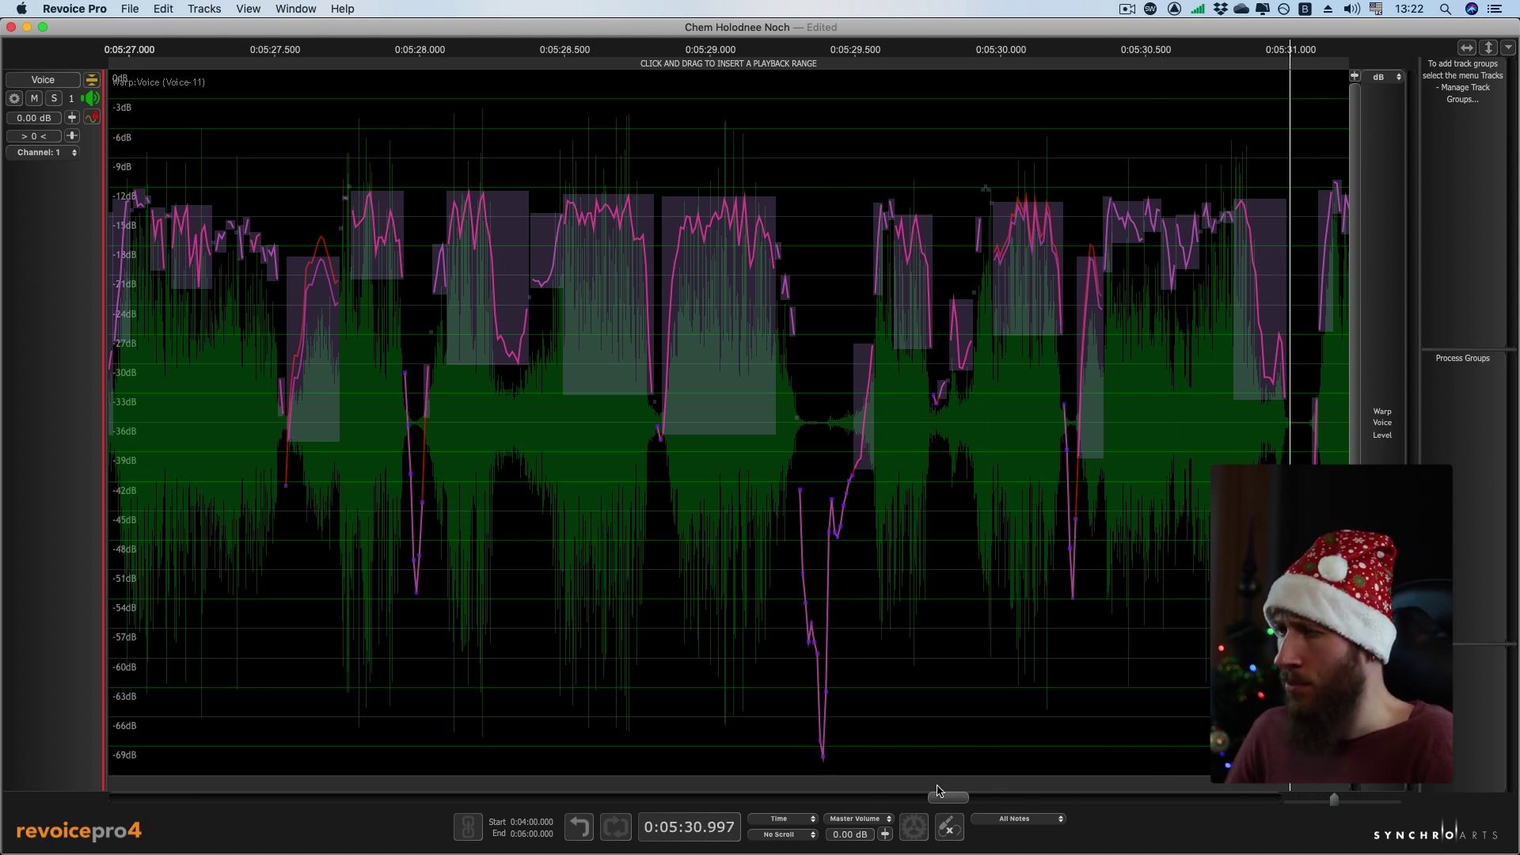
mouse_move(943, 801)
mouse_down()
mouse_move(928, 802)
mouse_move(963, 796)
mouse_up()
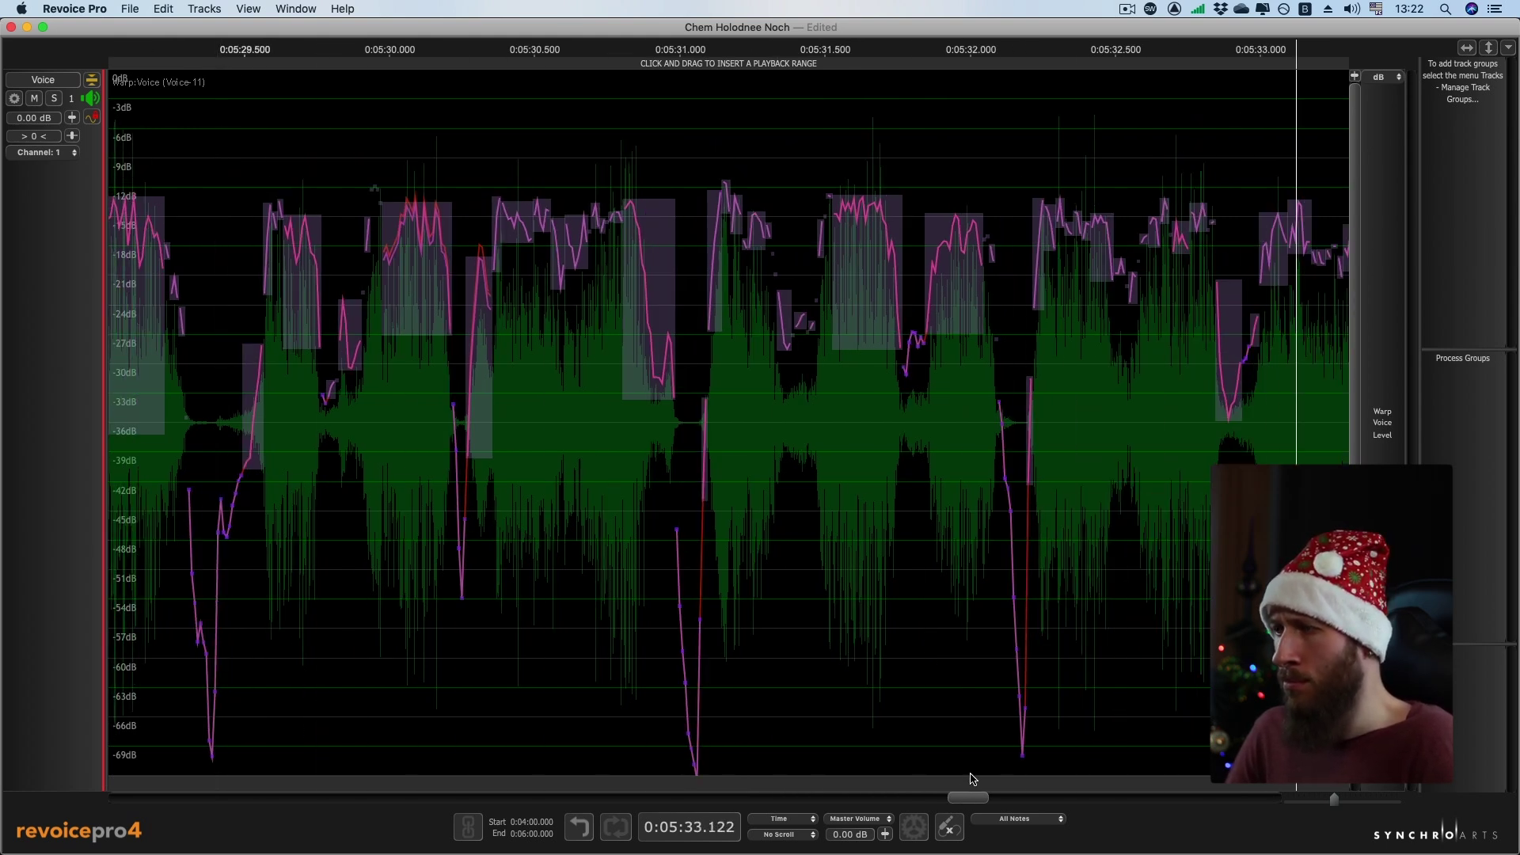
drag(971, 797, 988, 794)
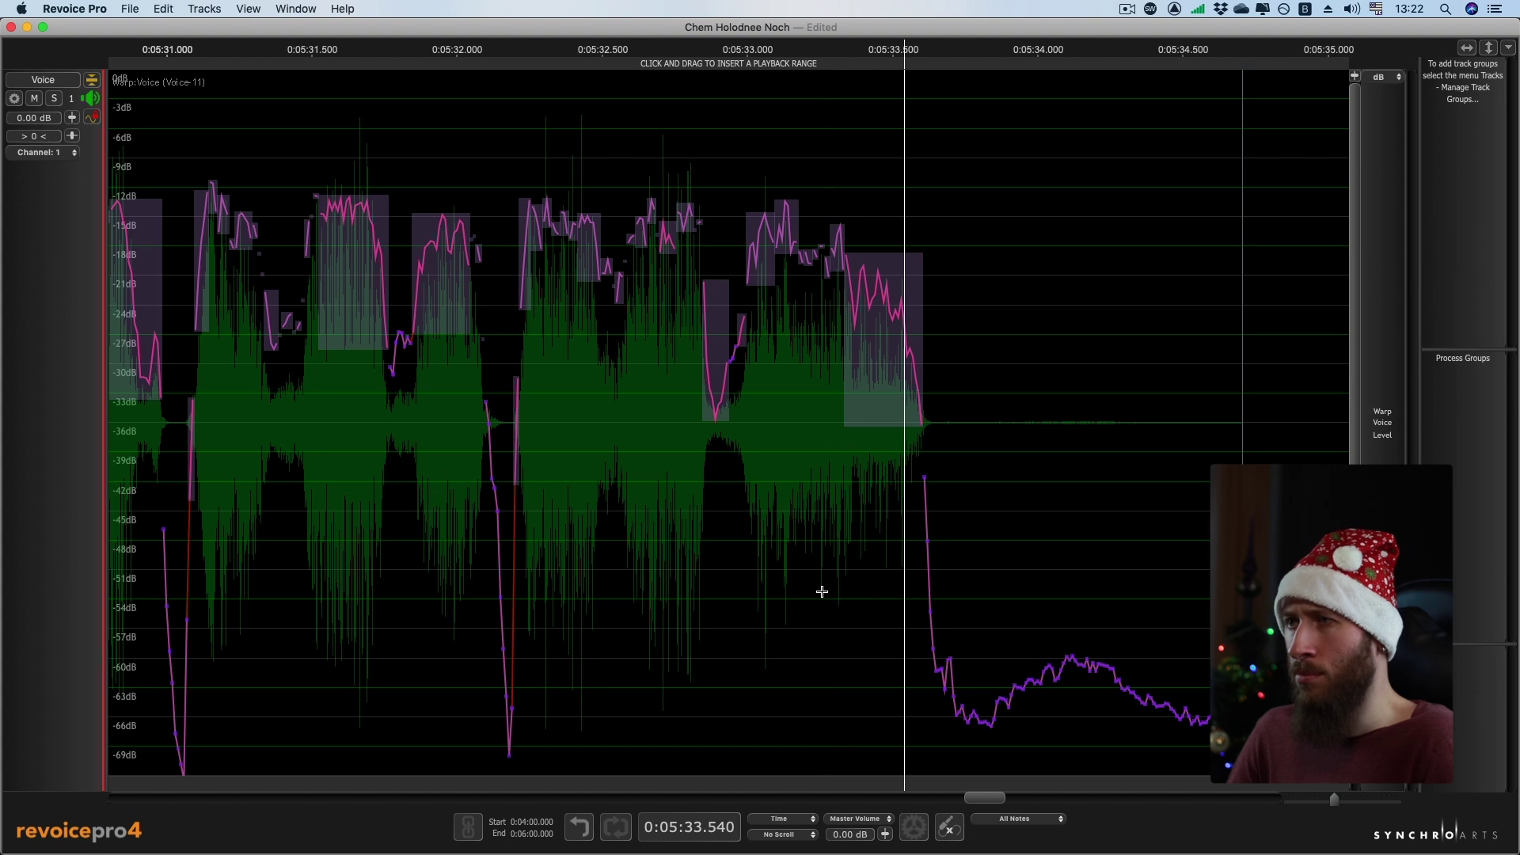
scroll(822, 591, down, 5)
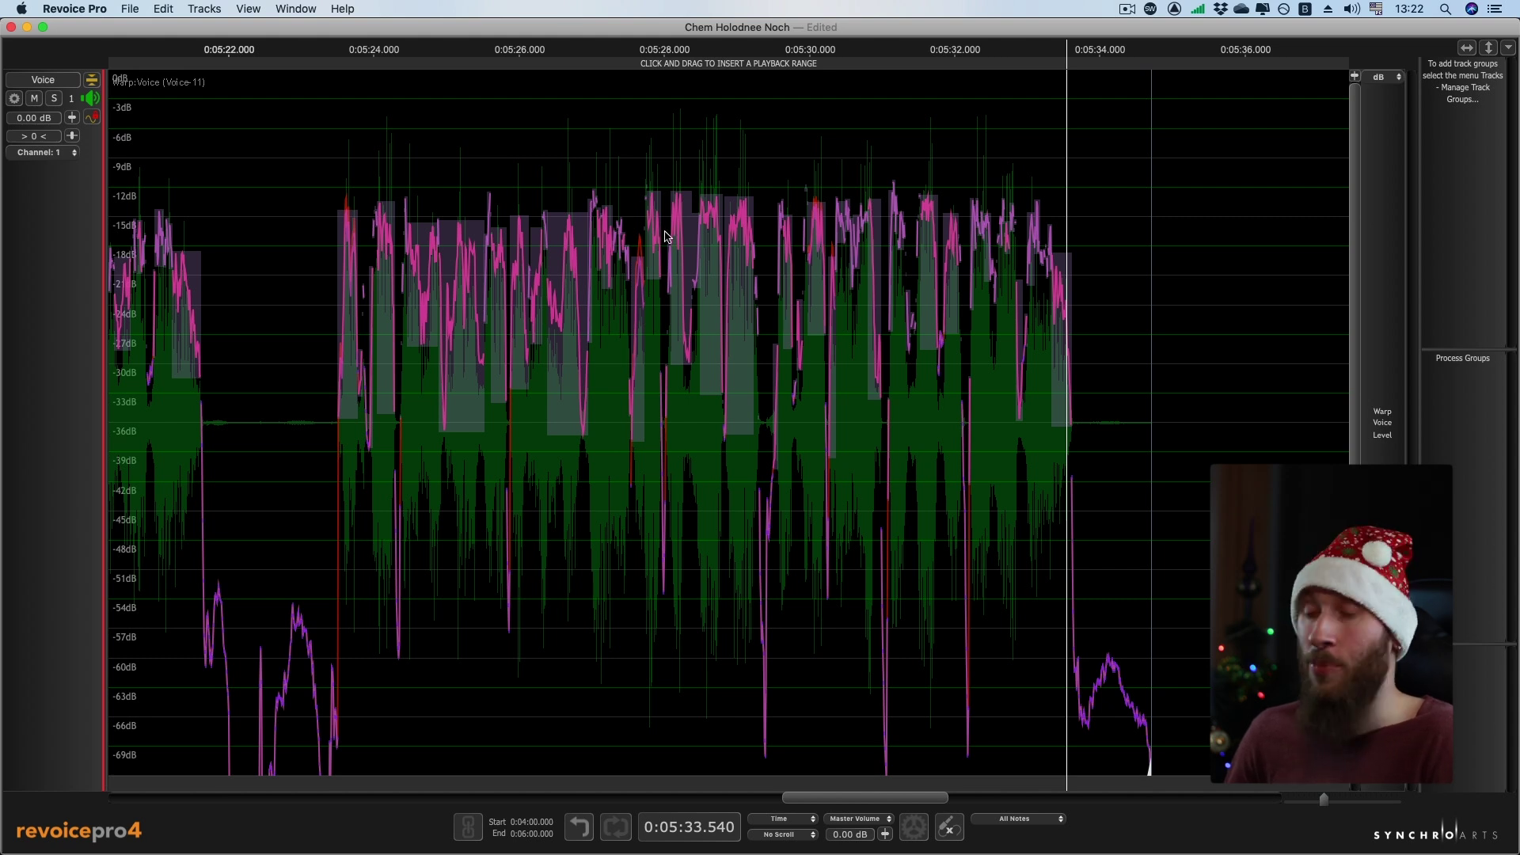
drag(824, 806, 720, 785)
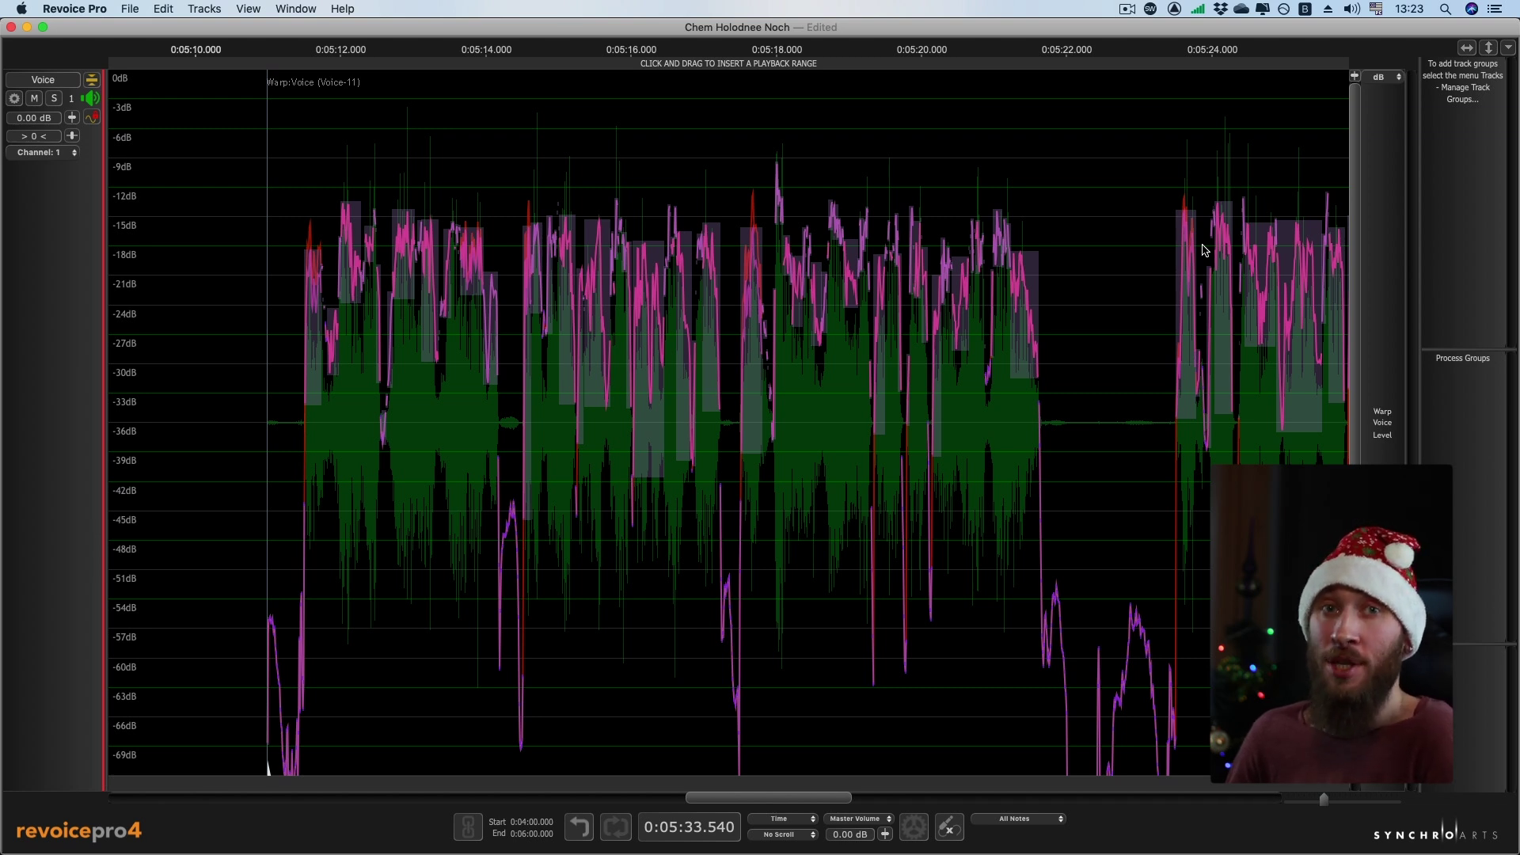
- Switch to Cubase and play the processed Voice track in solo
drag(4, 463, 142, 464)
click(119, 463)
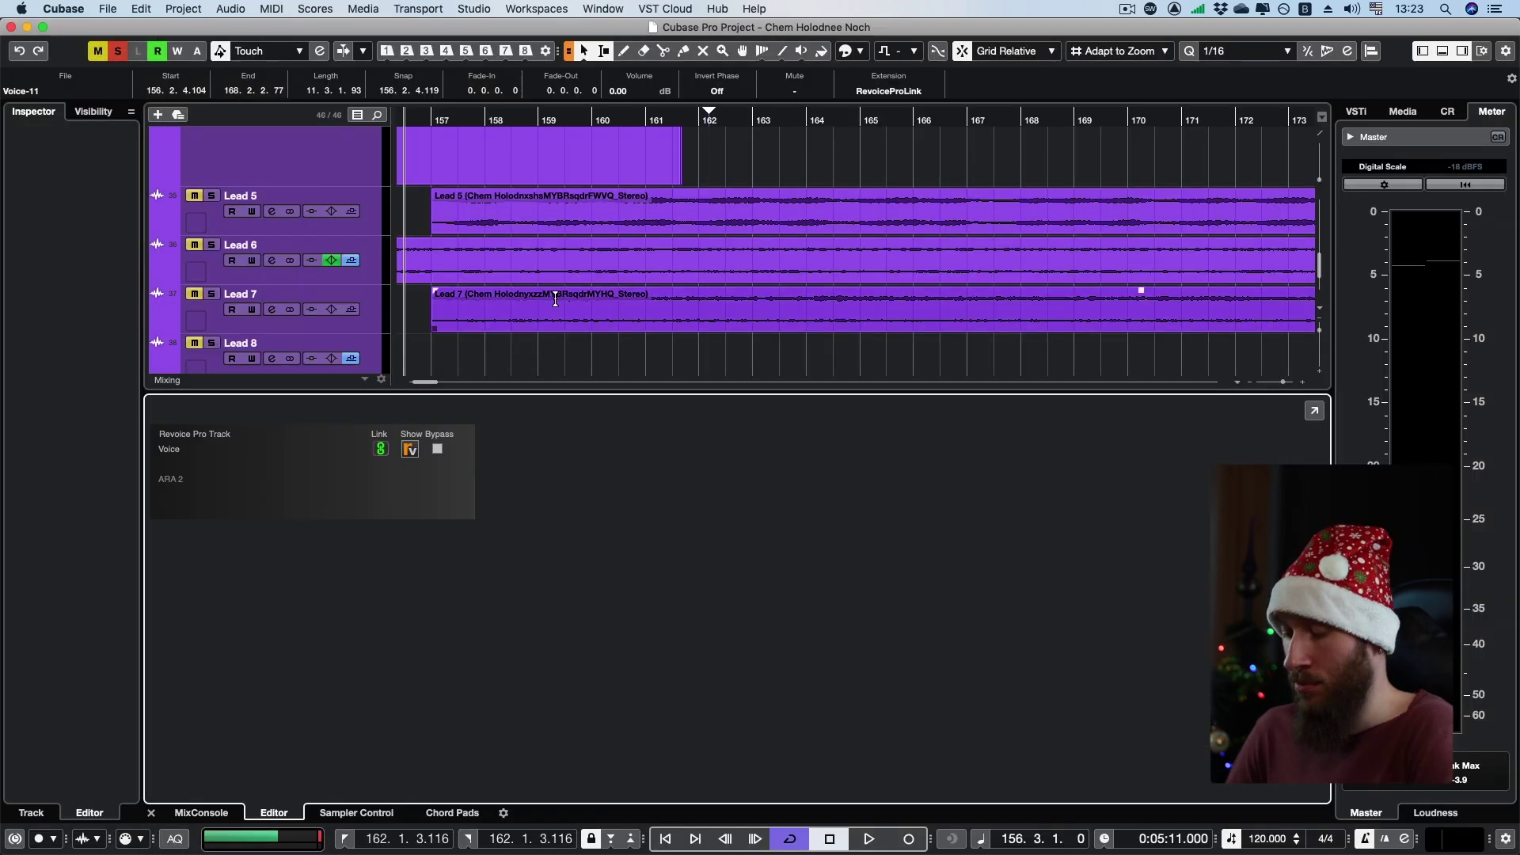
scroll(555, 299, down, 5)
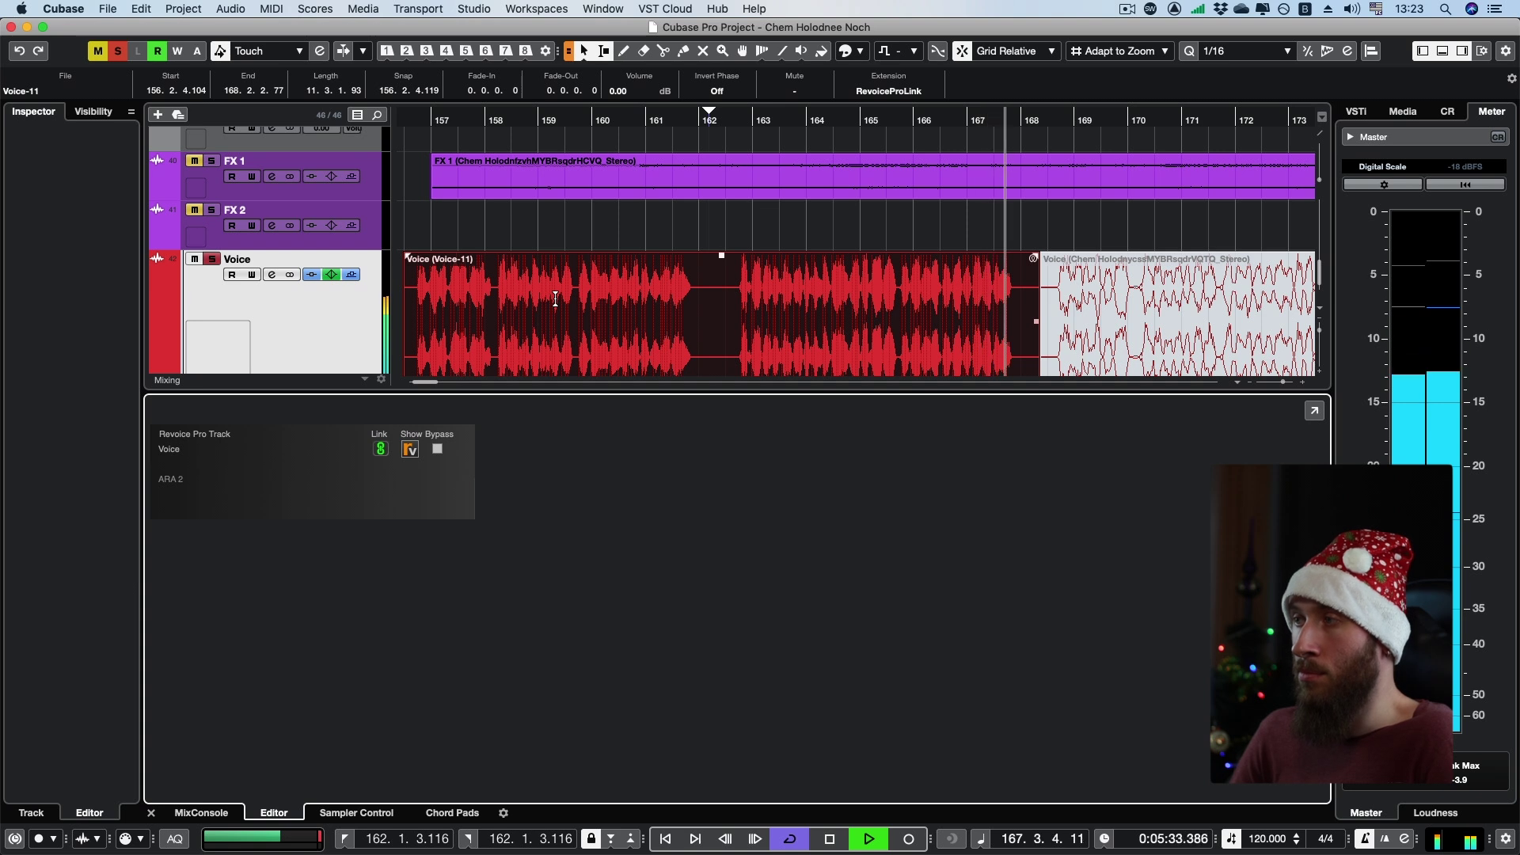
key(space)
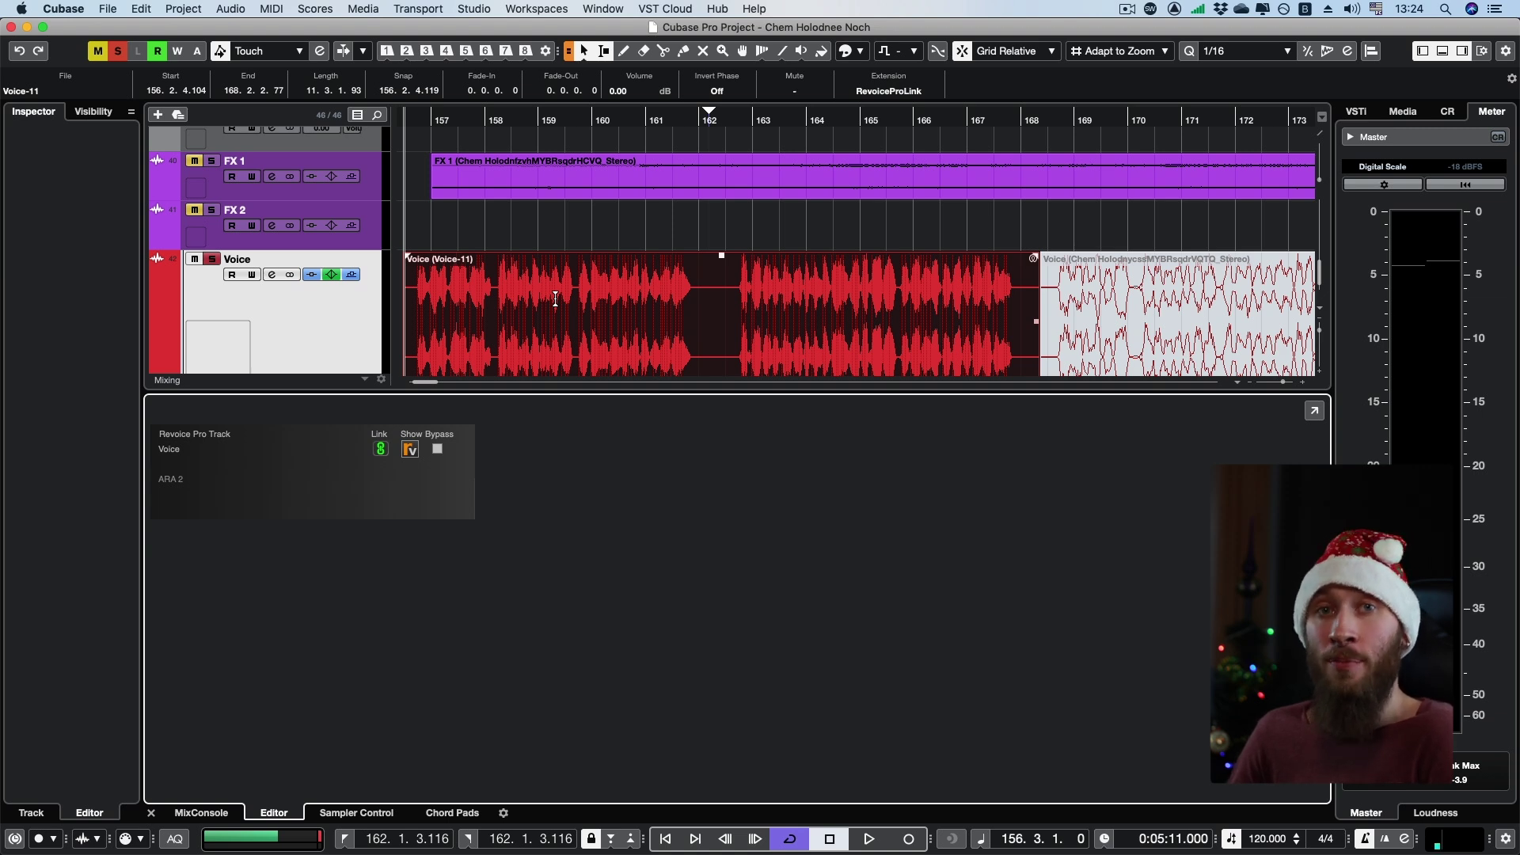
- Take the Voice track out of solo and compare the mix with its Revoice Pro processing active and bypassed, leaving the processing active
click(212, 261)
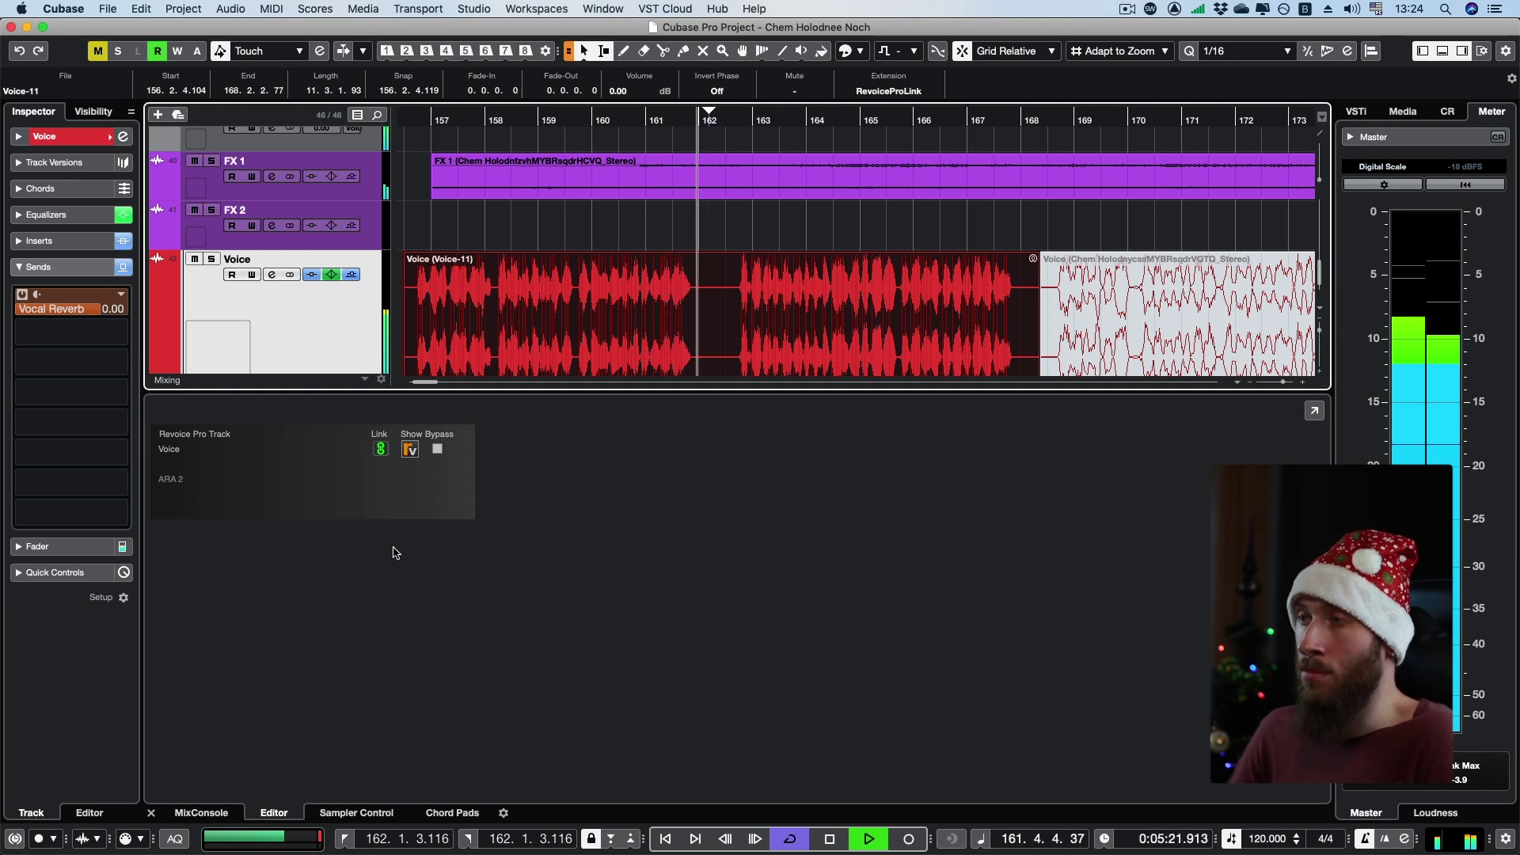
key(space)
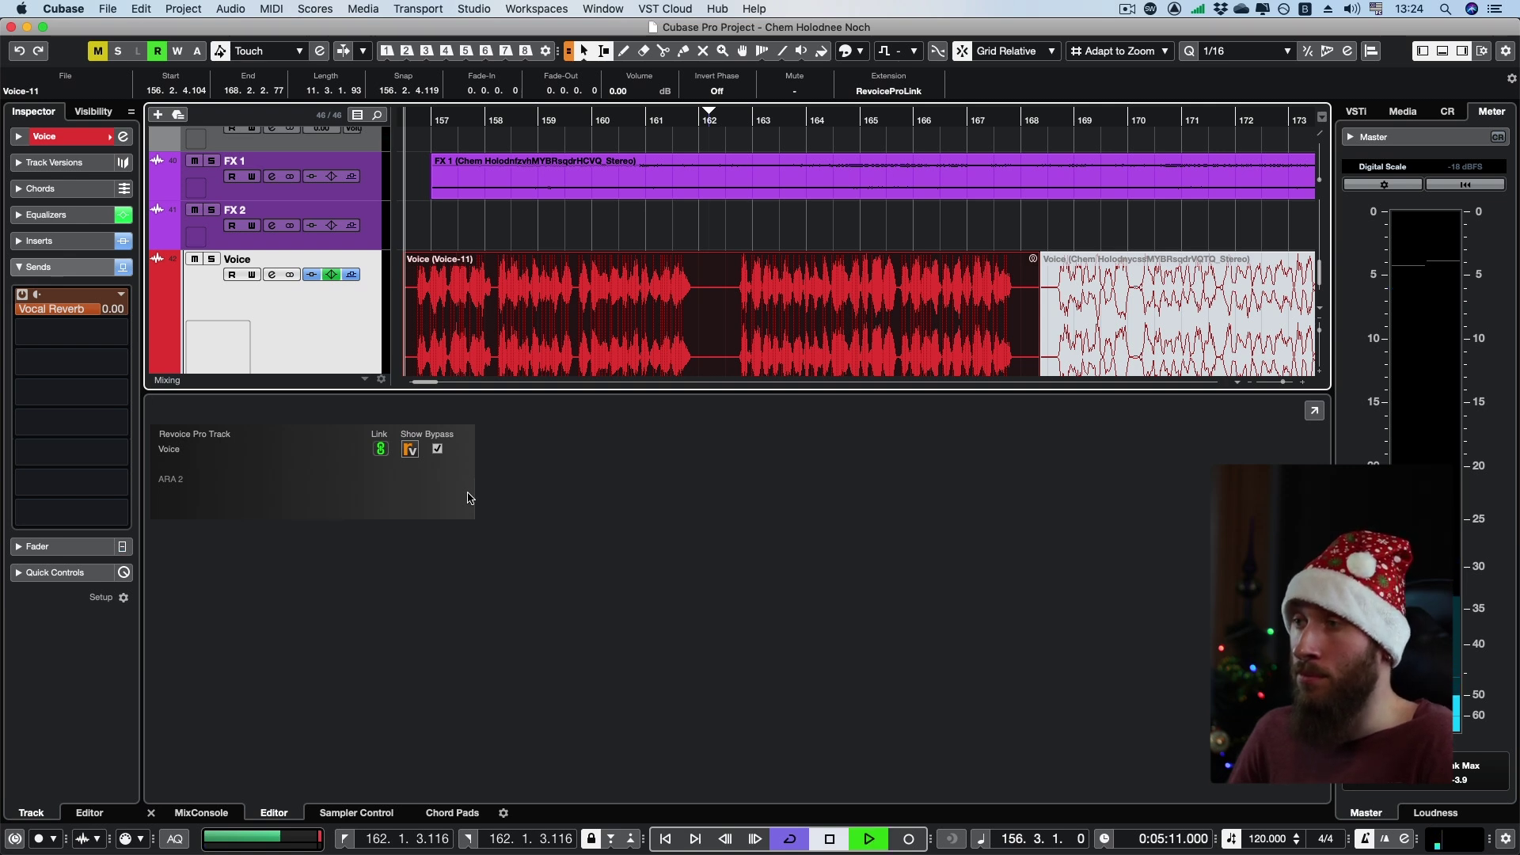
key(space)
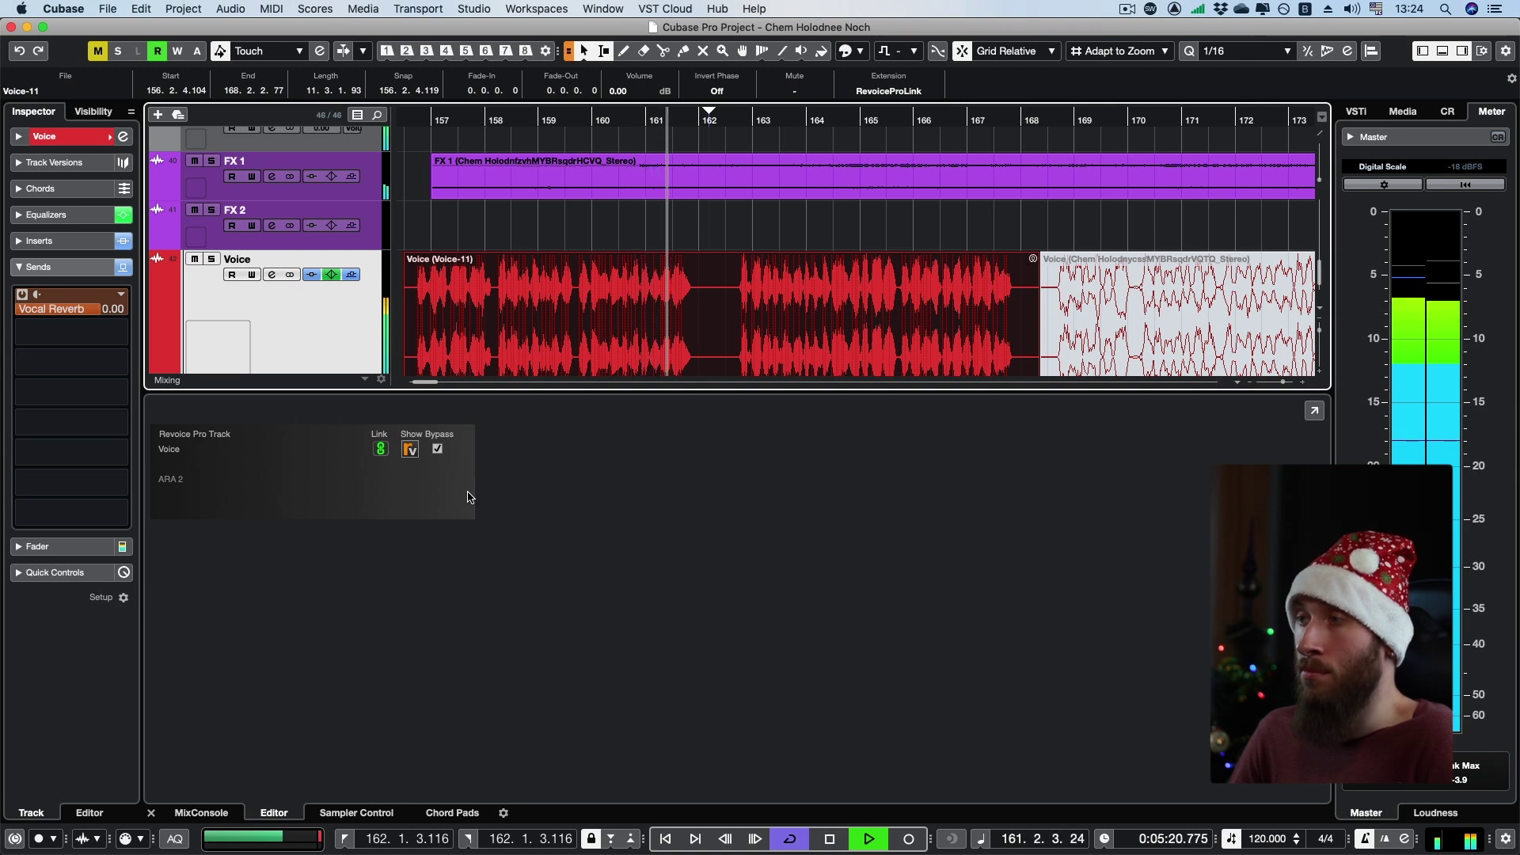
key(space)
click(438, 449)
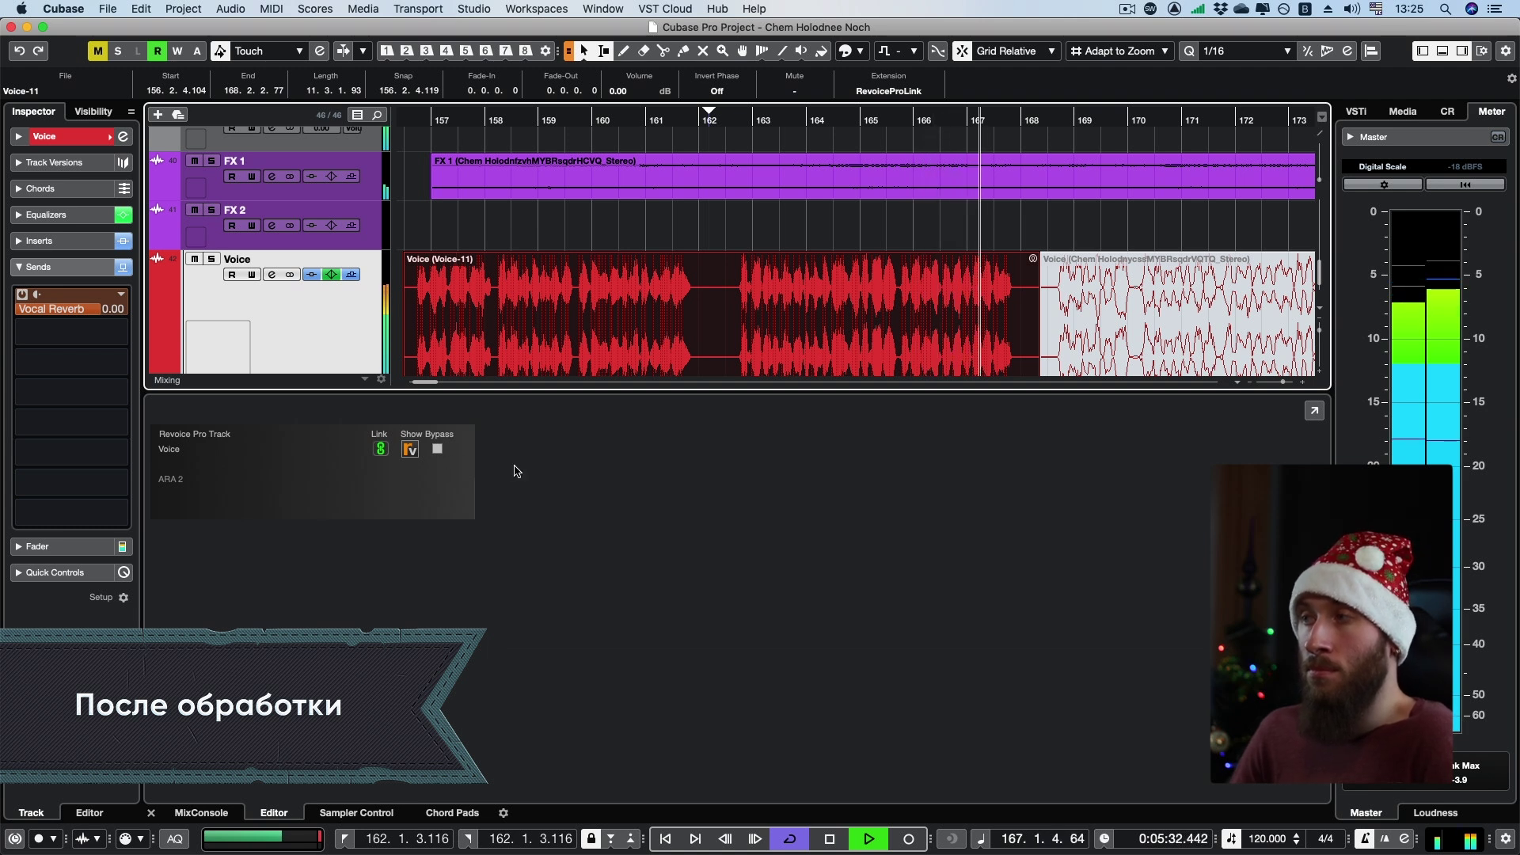
key(space)
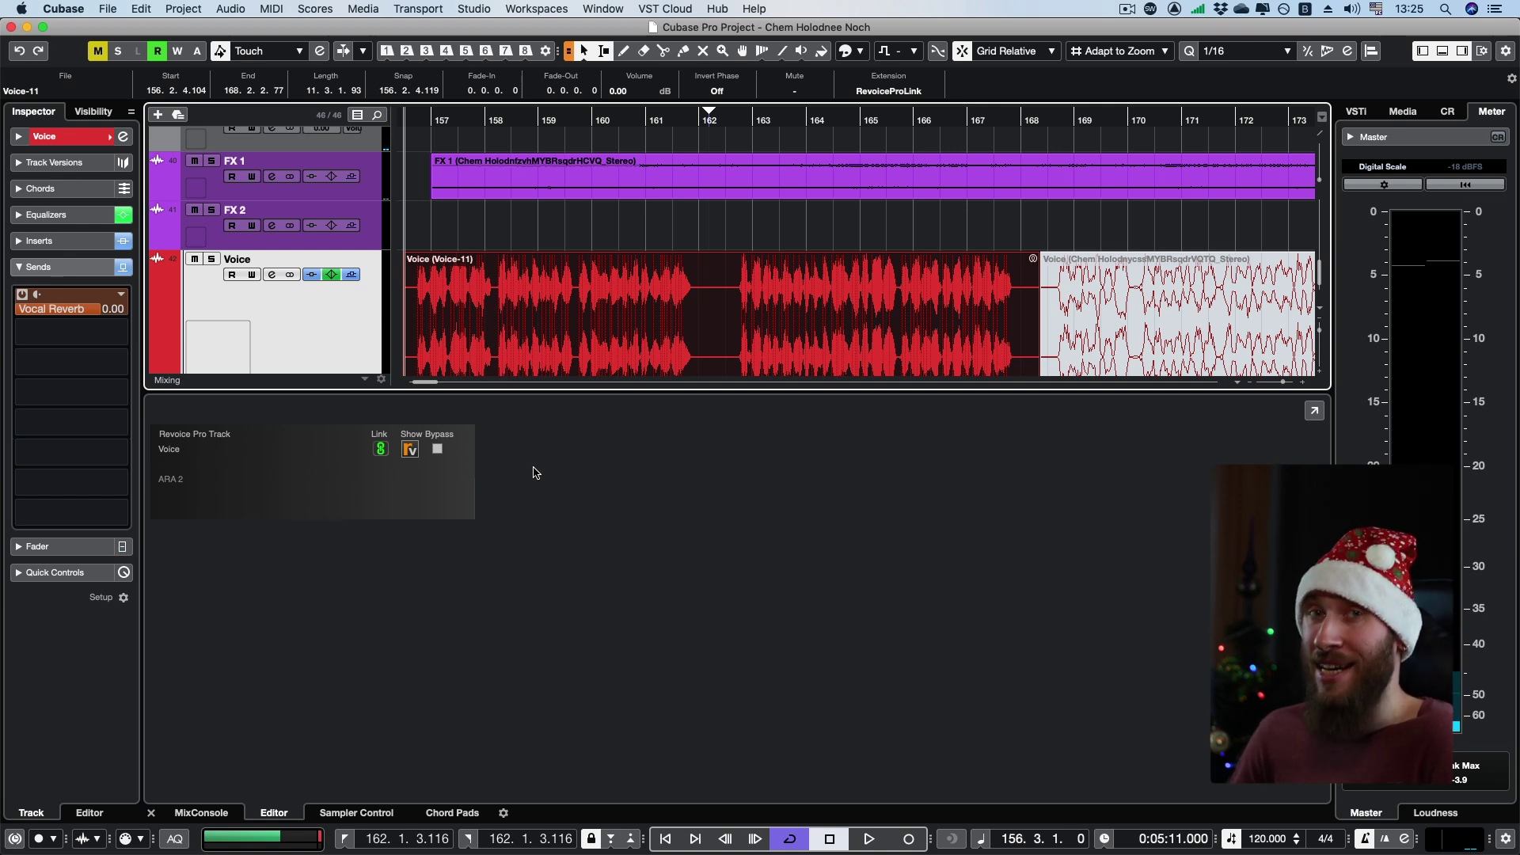
- Reopen the Voice track in Revoice Pro and raise the first level block, near 0:05:11.6, to about -32.9 dB
click(410, 449)
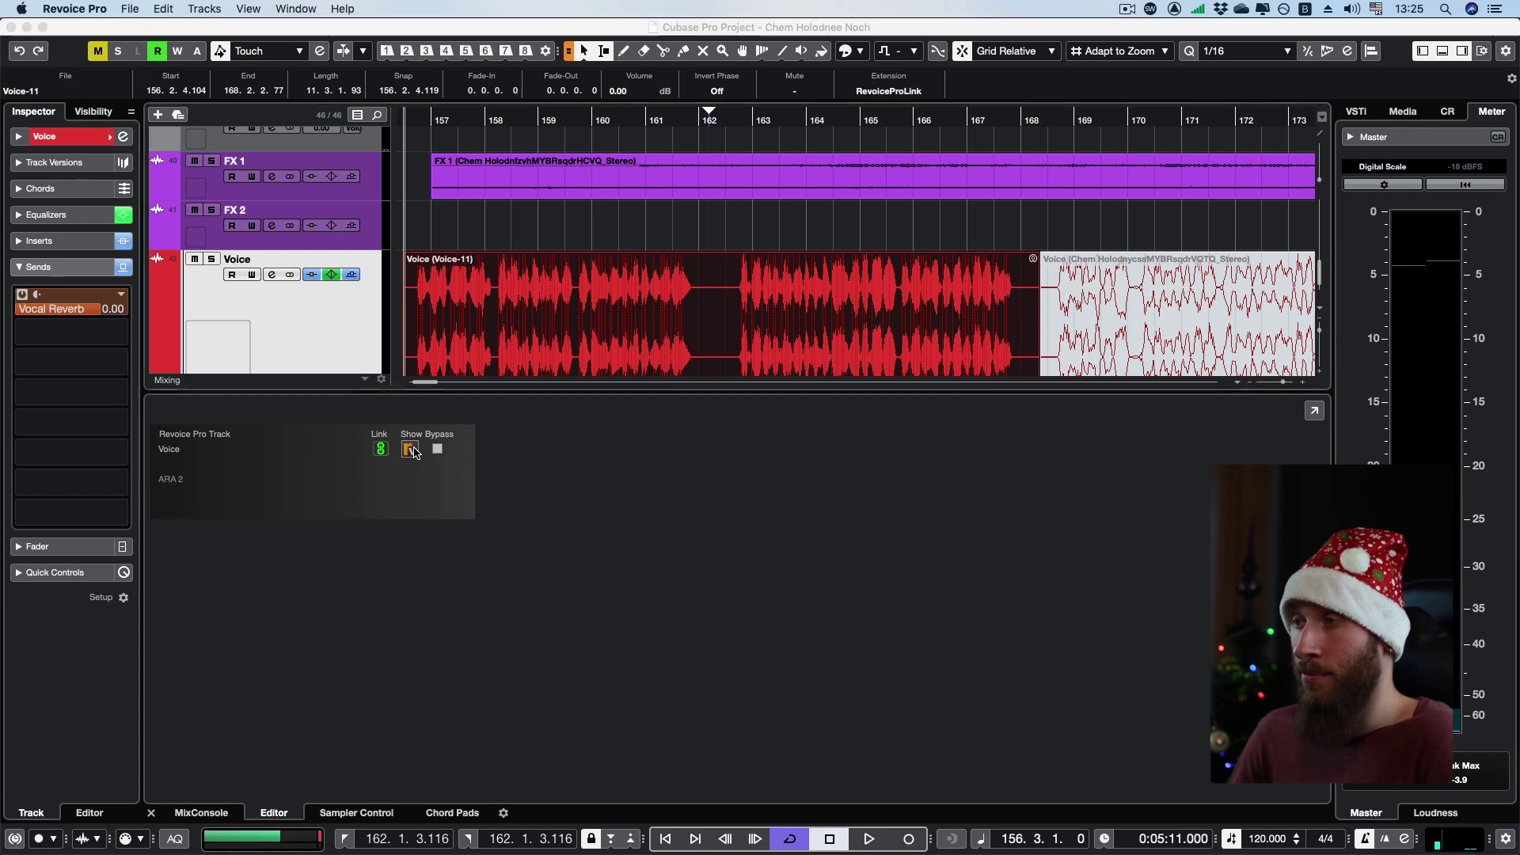
scroll(472, 316, up, 5)
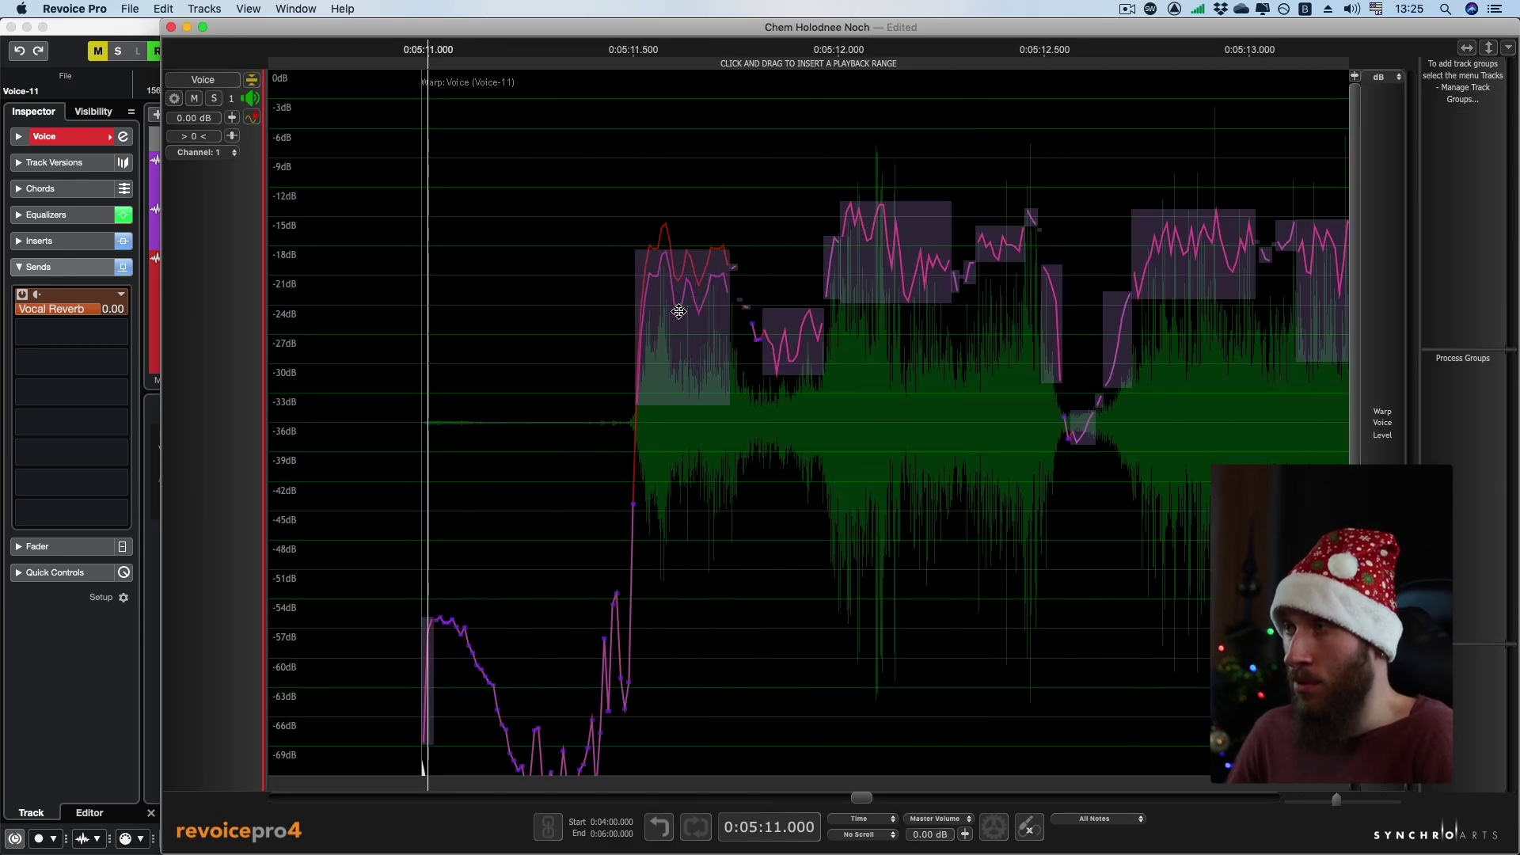
drag(686, 309, 685, 305)
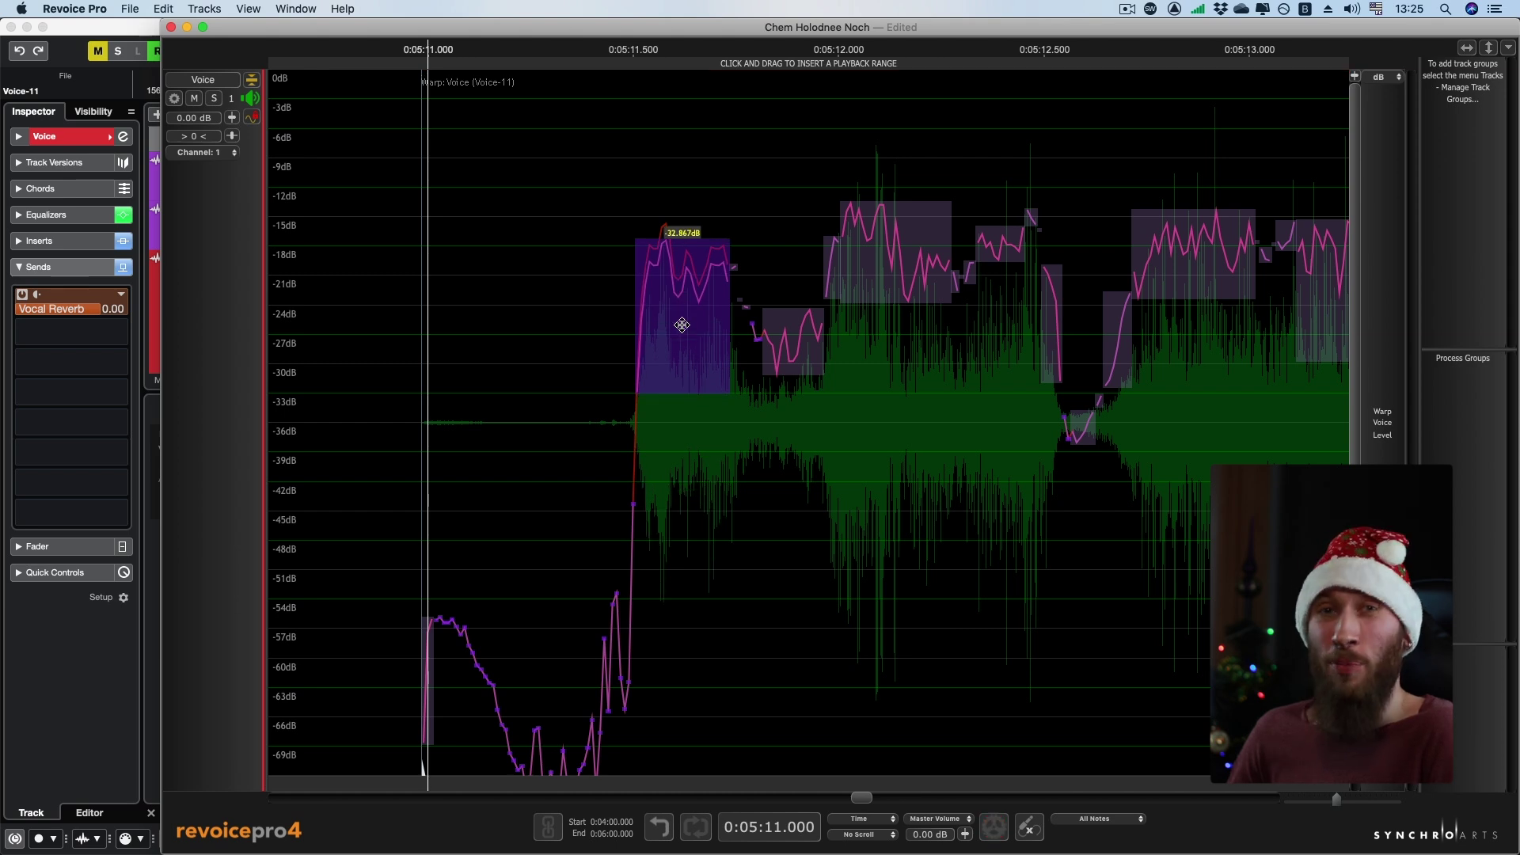
- Audition the second phrase from about 0:05:23 to 0:05:26.5 and check its level blocks for loud spots
scroll(682, 324, down, 5)
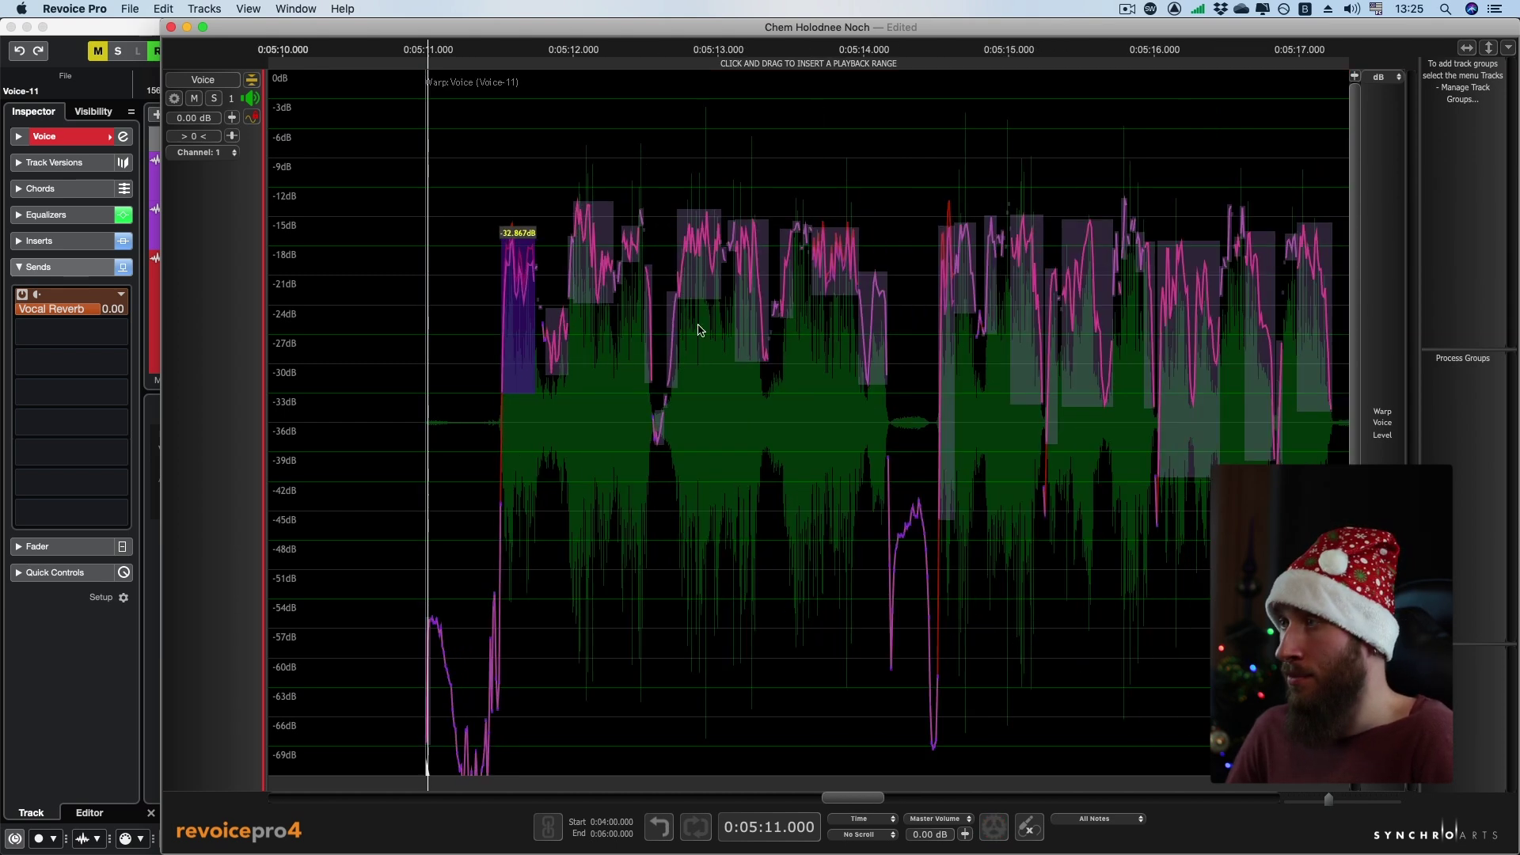
click(1053, 172)
scroll(1056, 212, up, 3)
key(space)
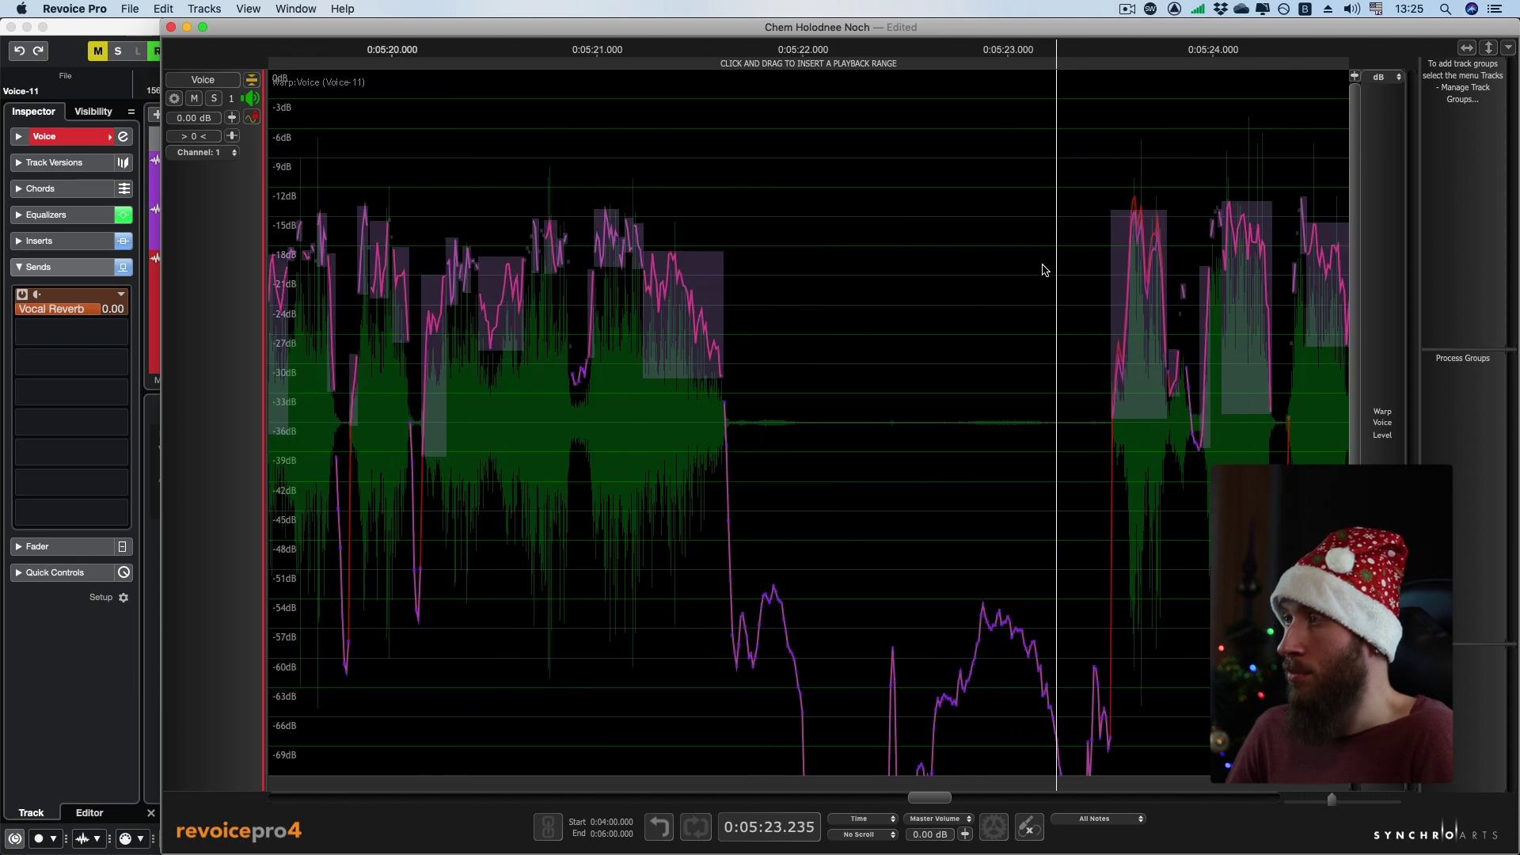
scroll(1018, 303, down, 1)
scroll(982, 534, down, 1)
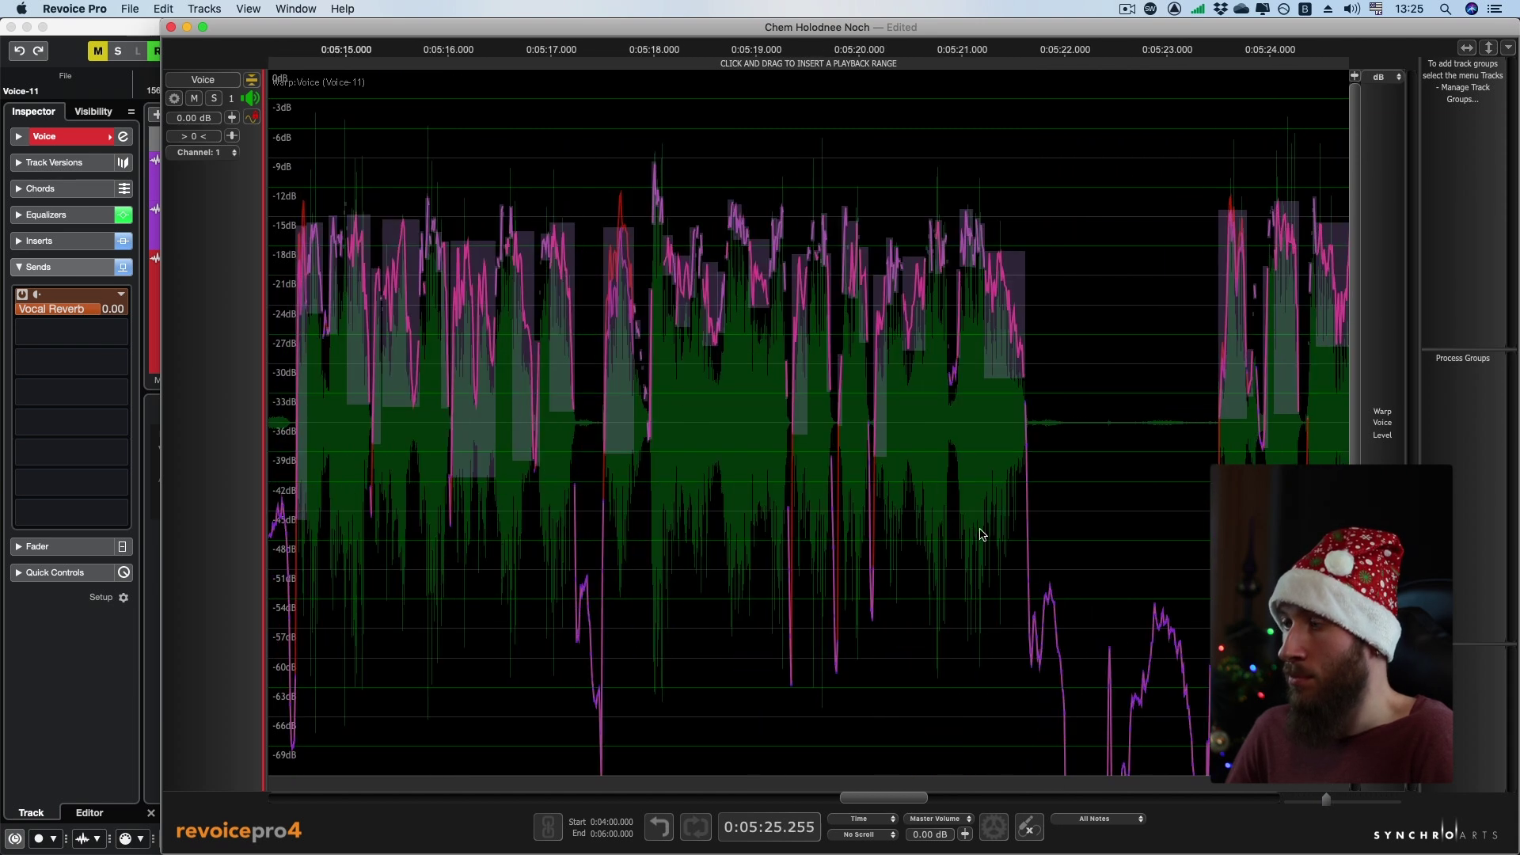
key(space)
scroll(816, 712, right, 10)
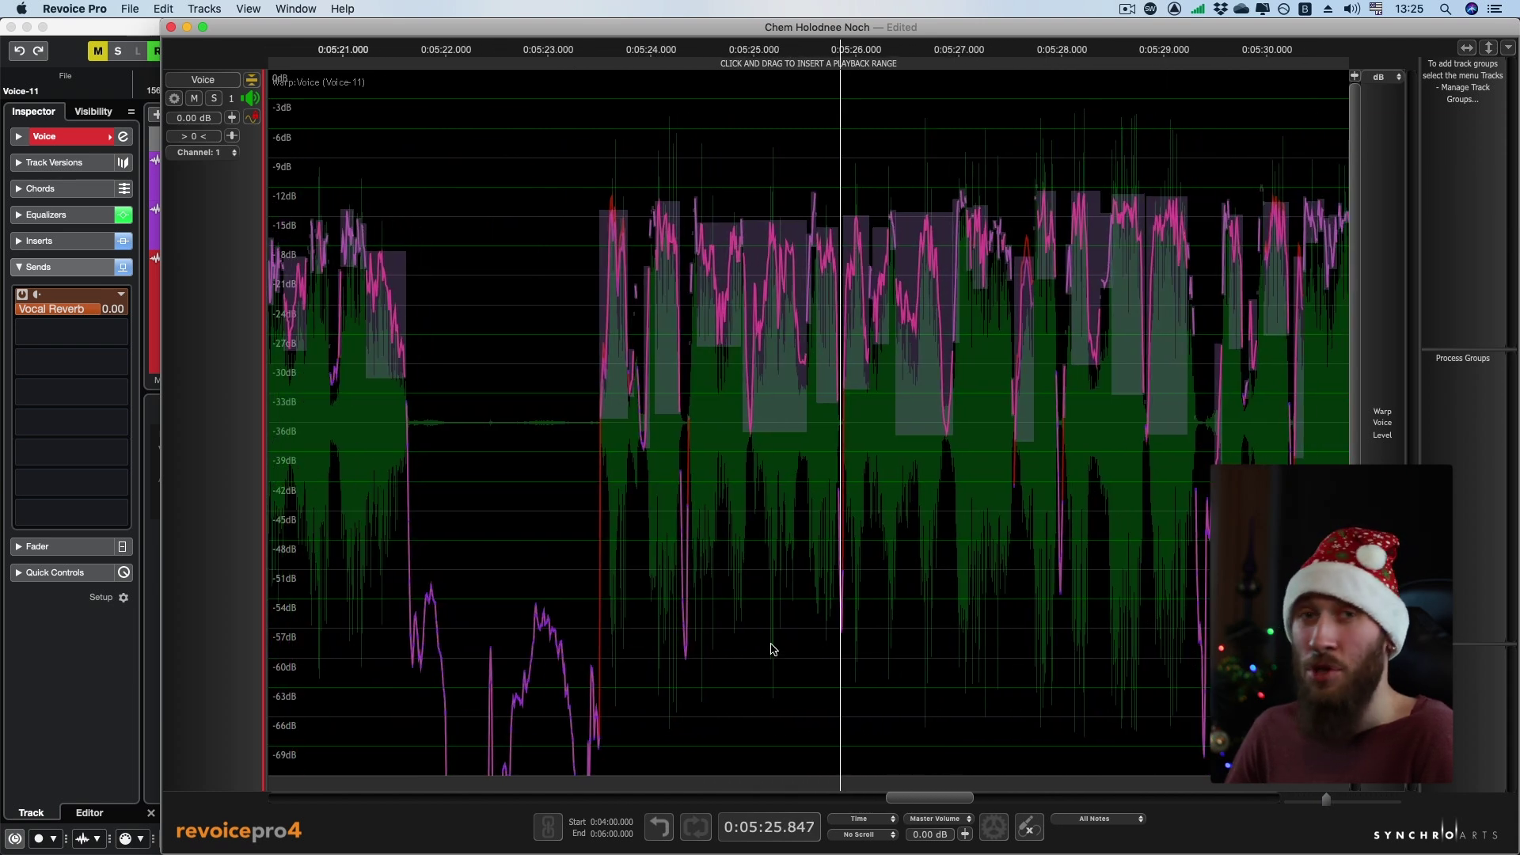
click(801, 192)
key(space)
scroll(801, 194, up, 3)
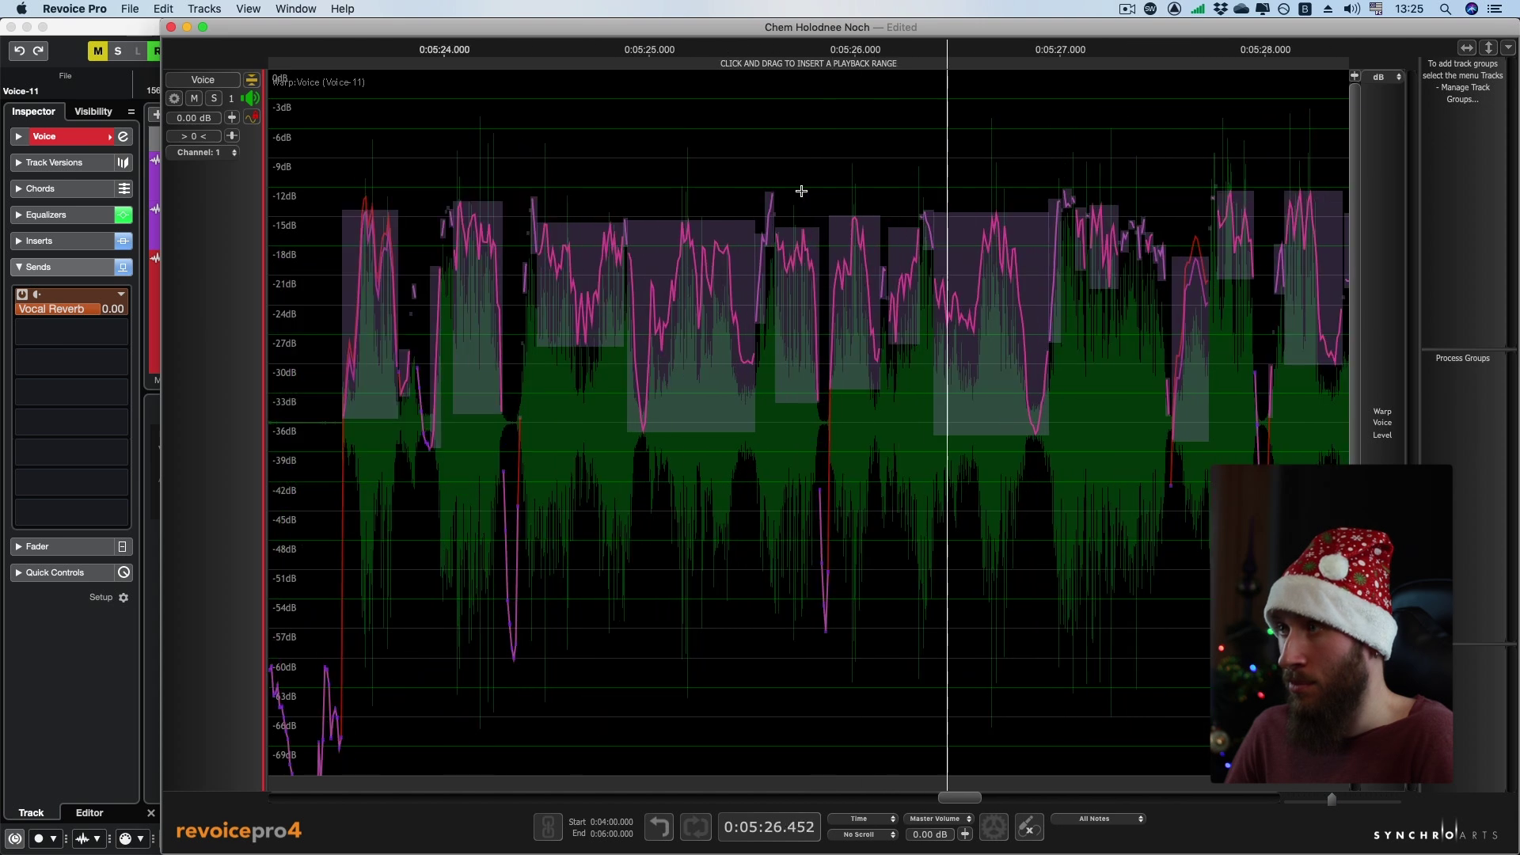
- Split the long level block at about 0:05:25.25 and lower its end part to about -26.1 dB
click(521, 171)
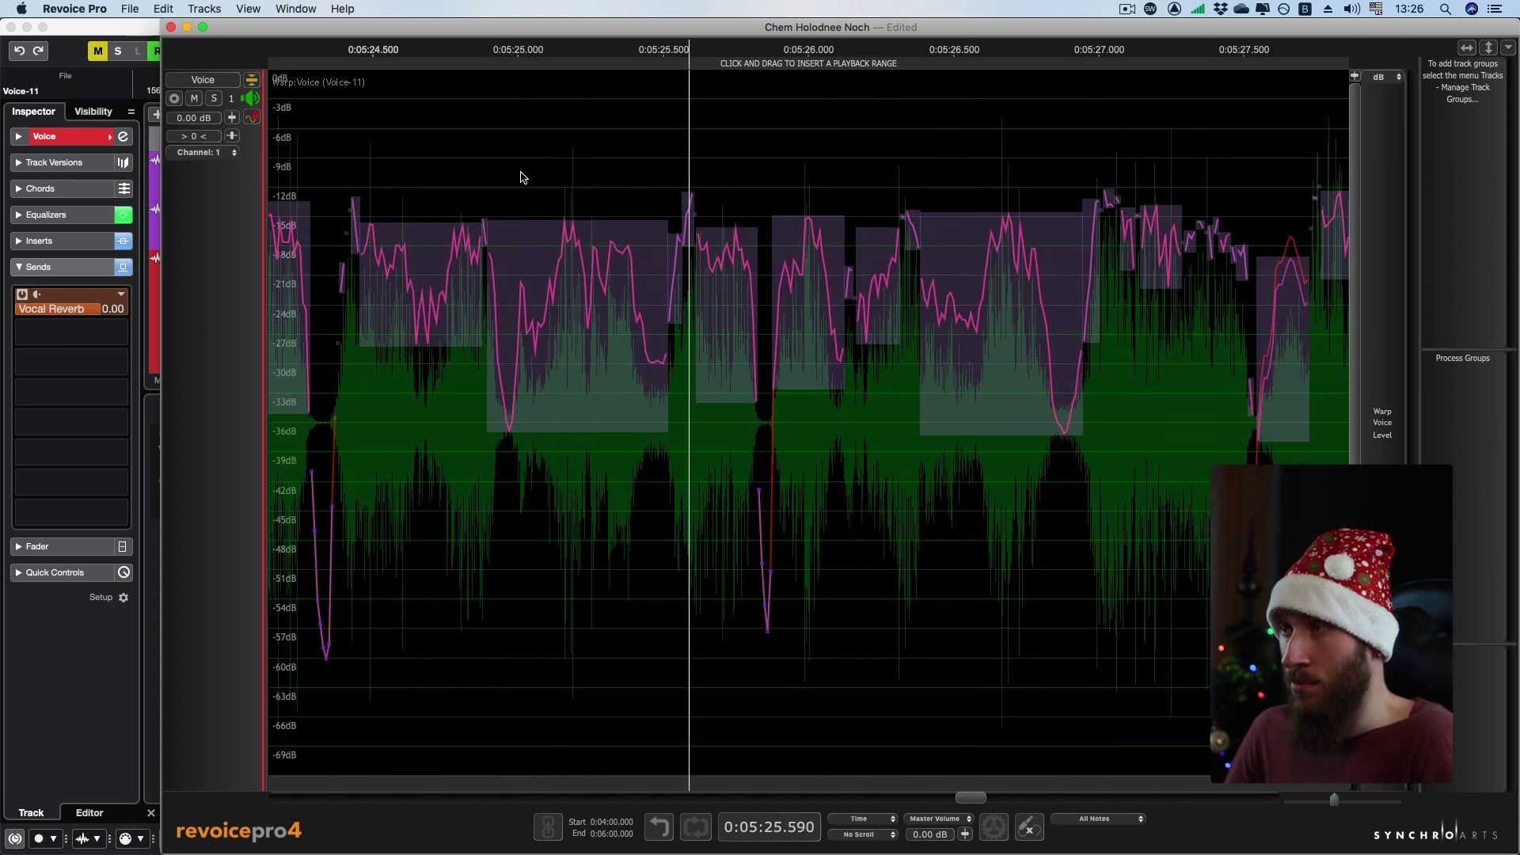
click(532, 190)
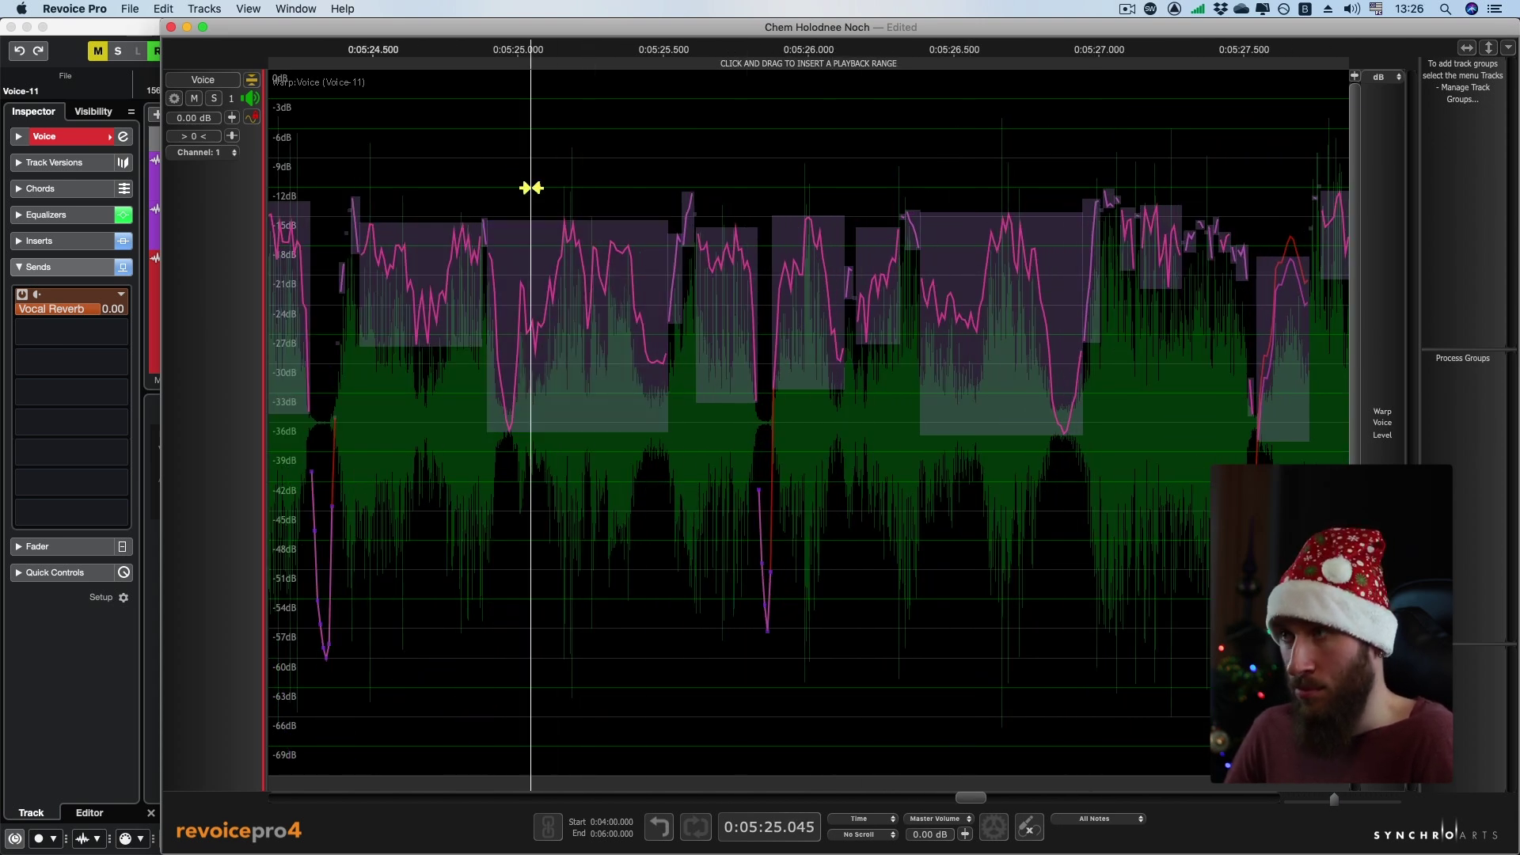
key(space)
scroll(483, 387, up, 2)
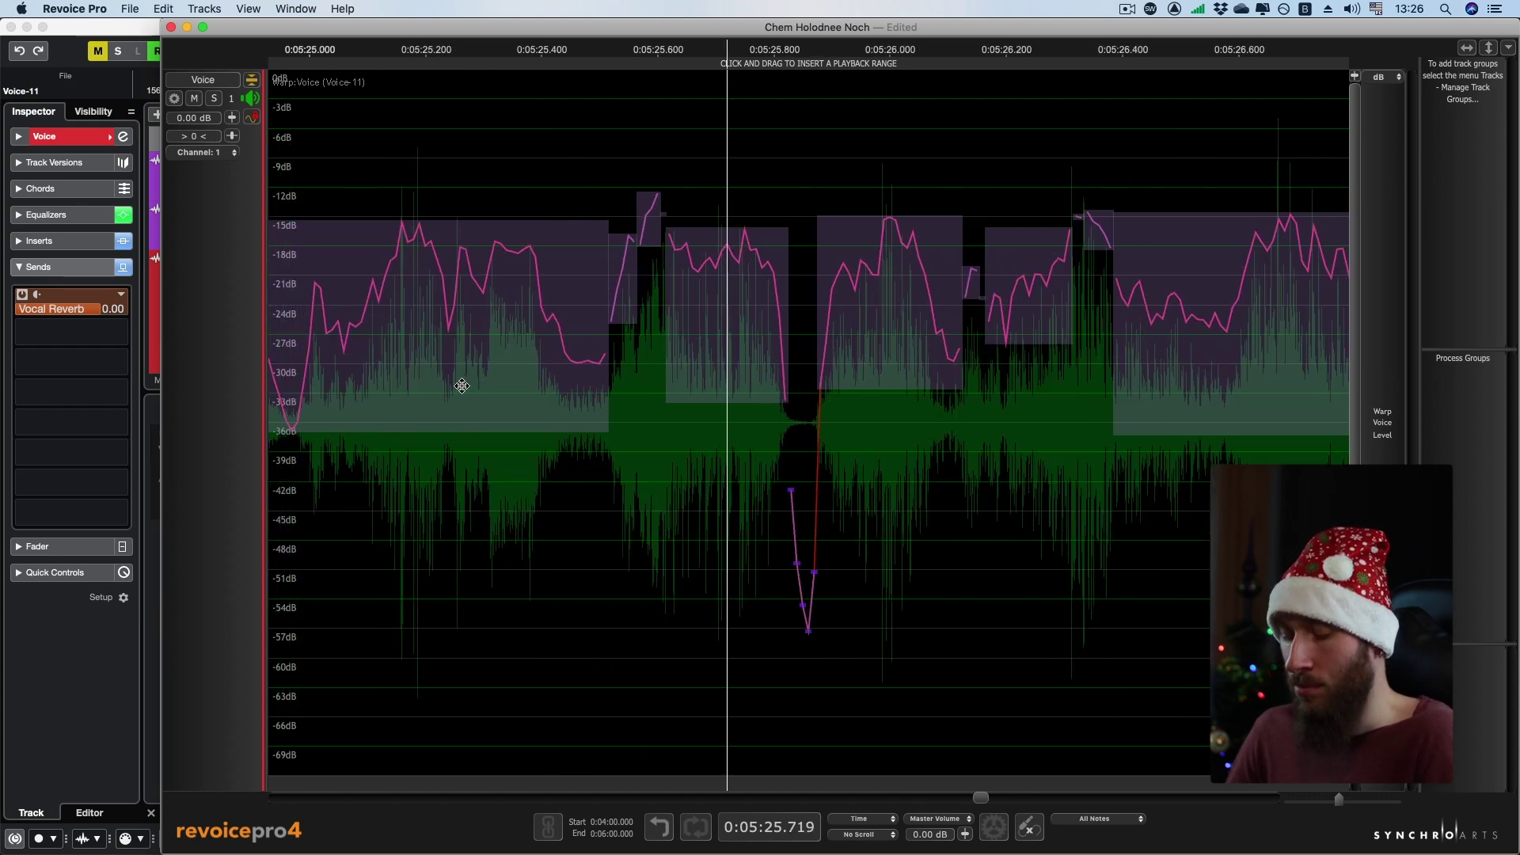
double_click(451, 316)
drag(503, 339, 504, 353)
scroll(510, 335, down, 2)
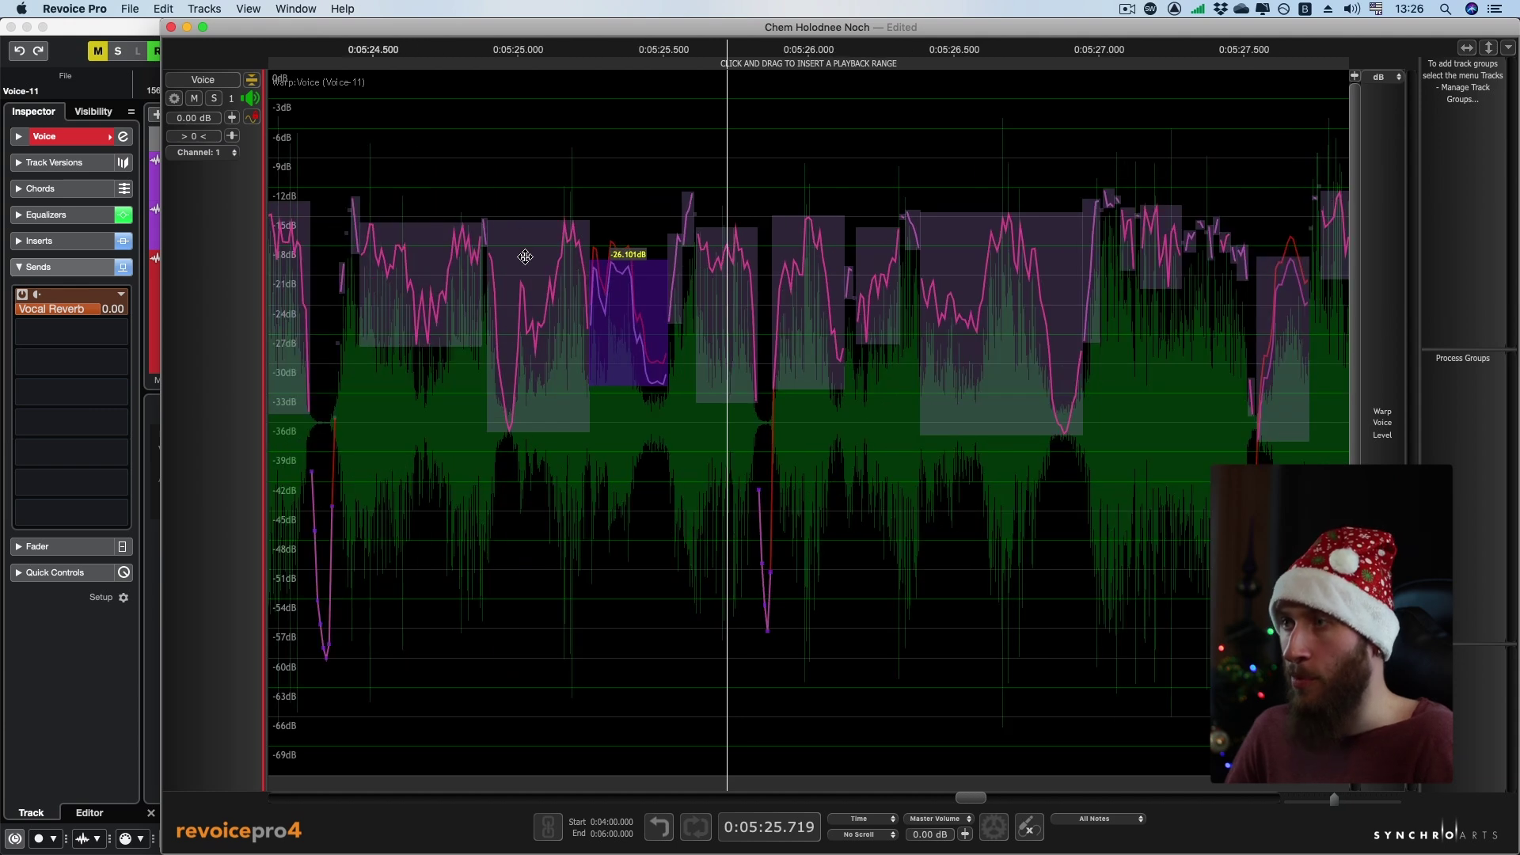
- Audition the split block near 0:05:25.4, lower it further to about -26.7 dB, and play the passage again
click(490, 170)
key(space)
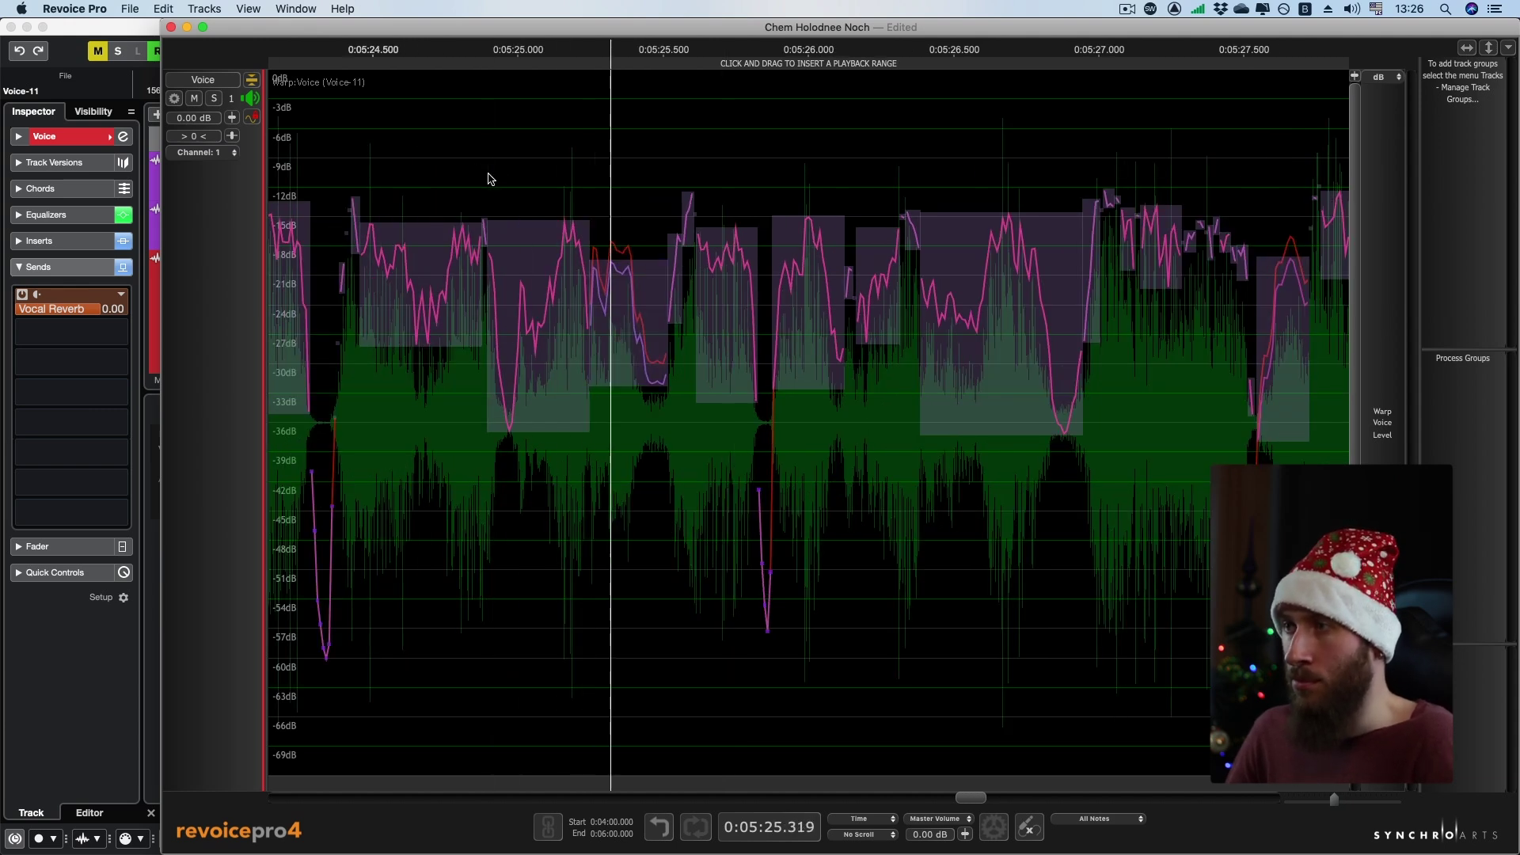
key(space)
click(607, 350)
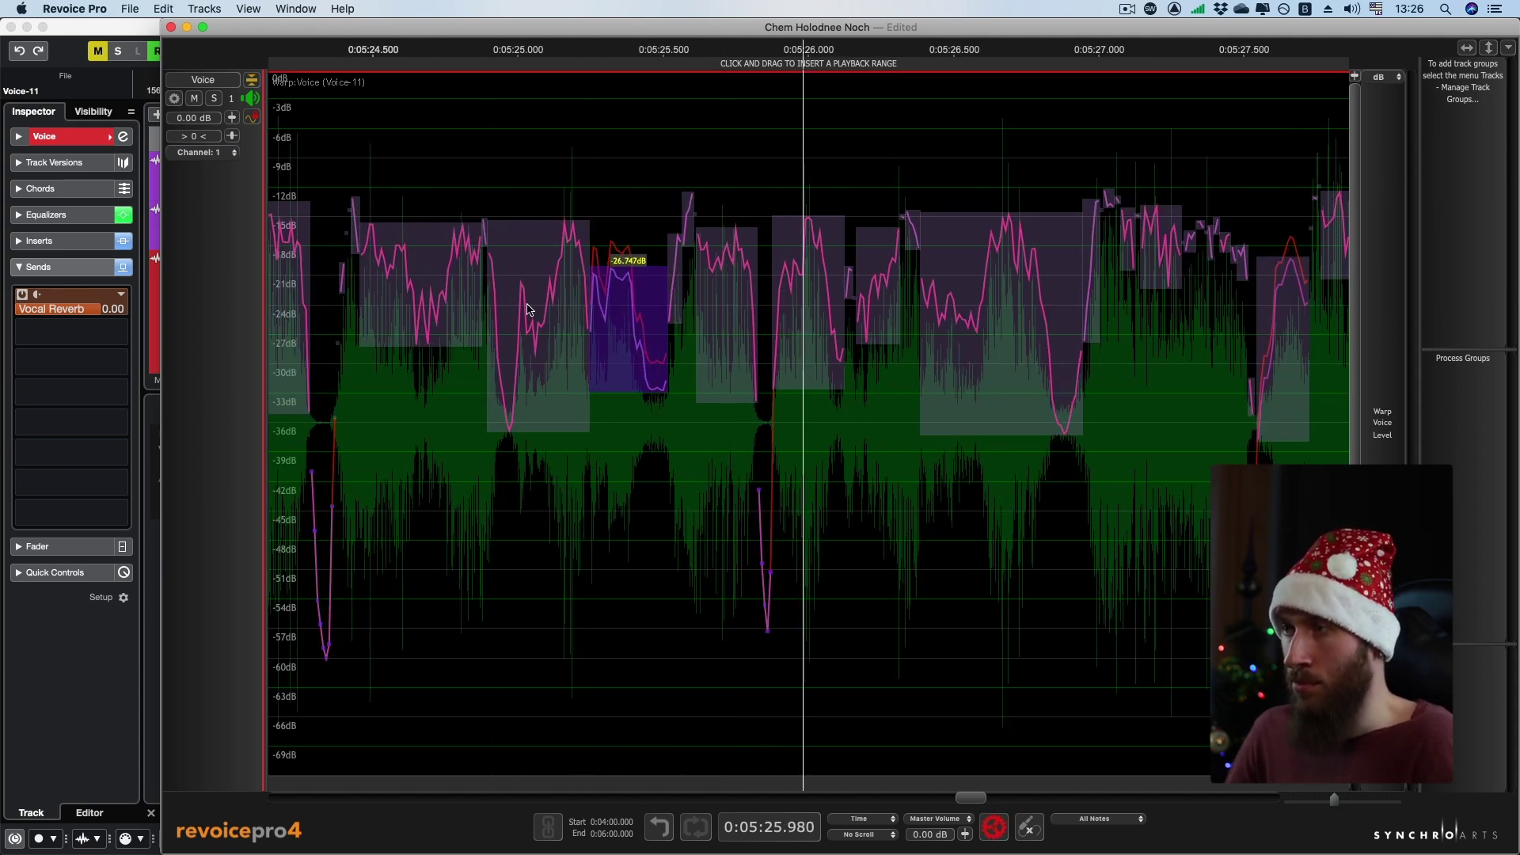
click(479, 172)
key(space)
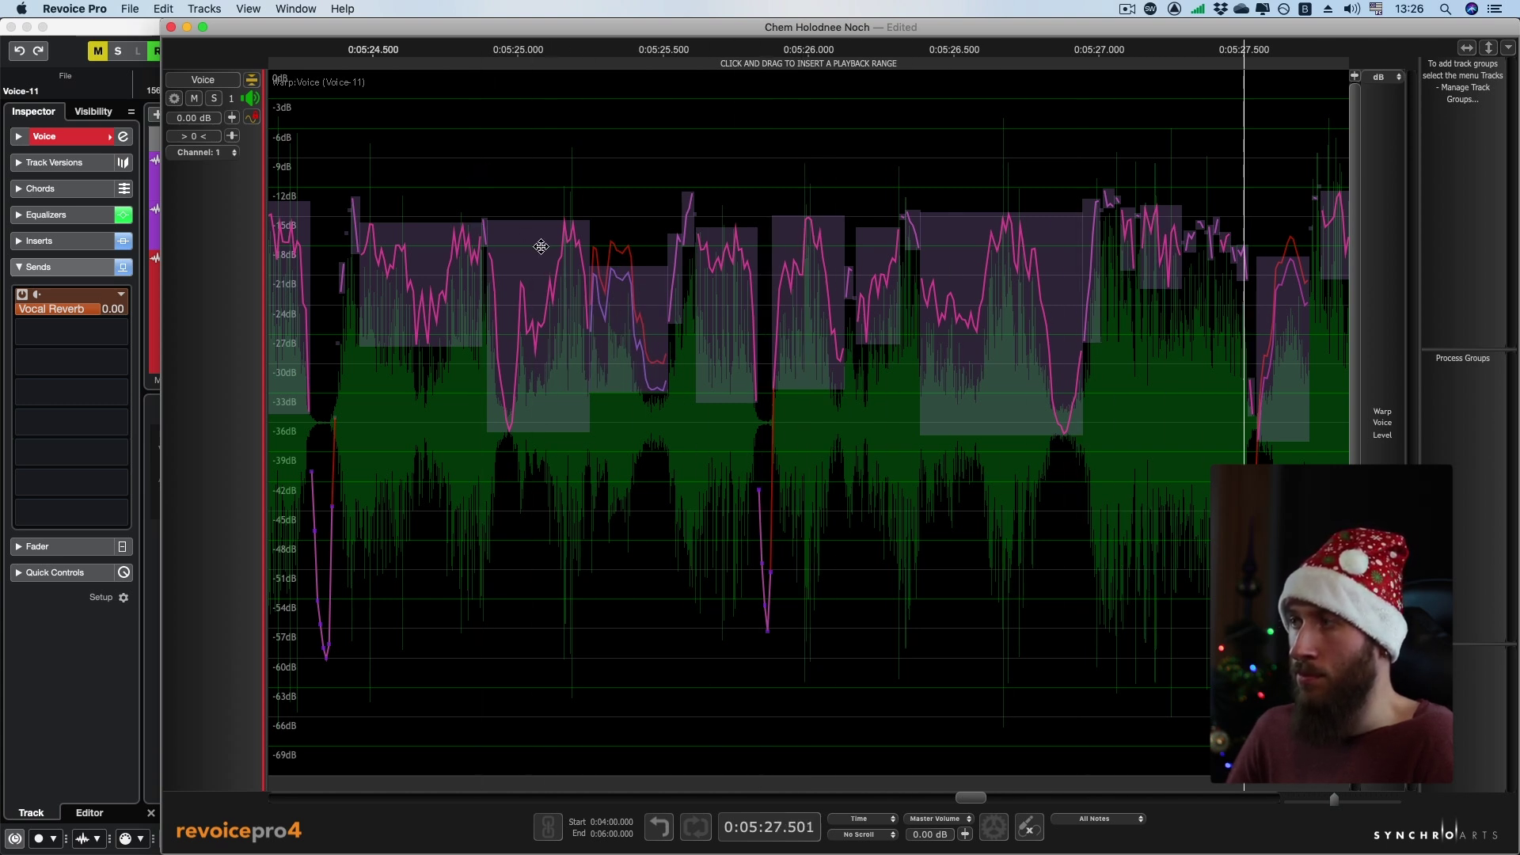
- Lower the level block near 0:05:27.6 to about -38 dB and audition the rest of the phrase
click(1288, 357)
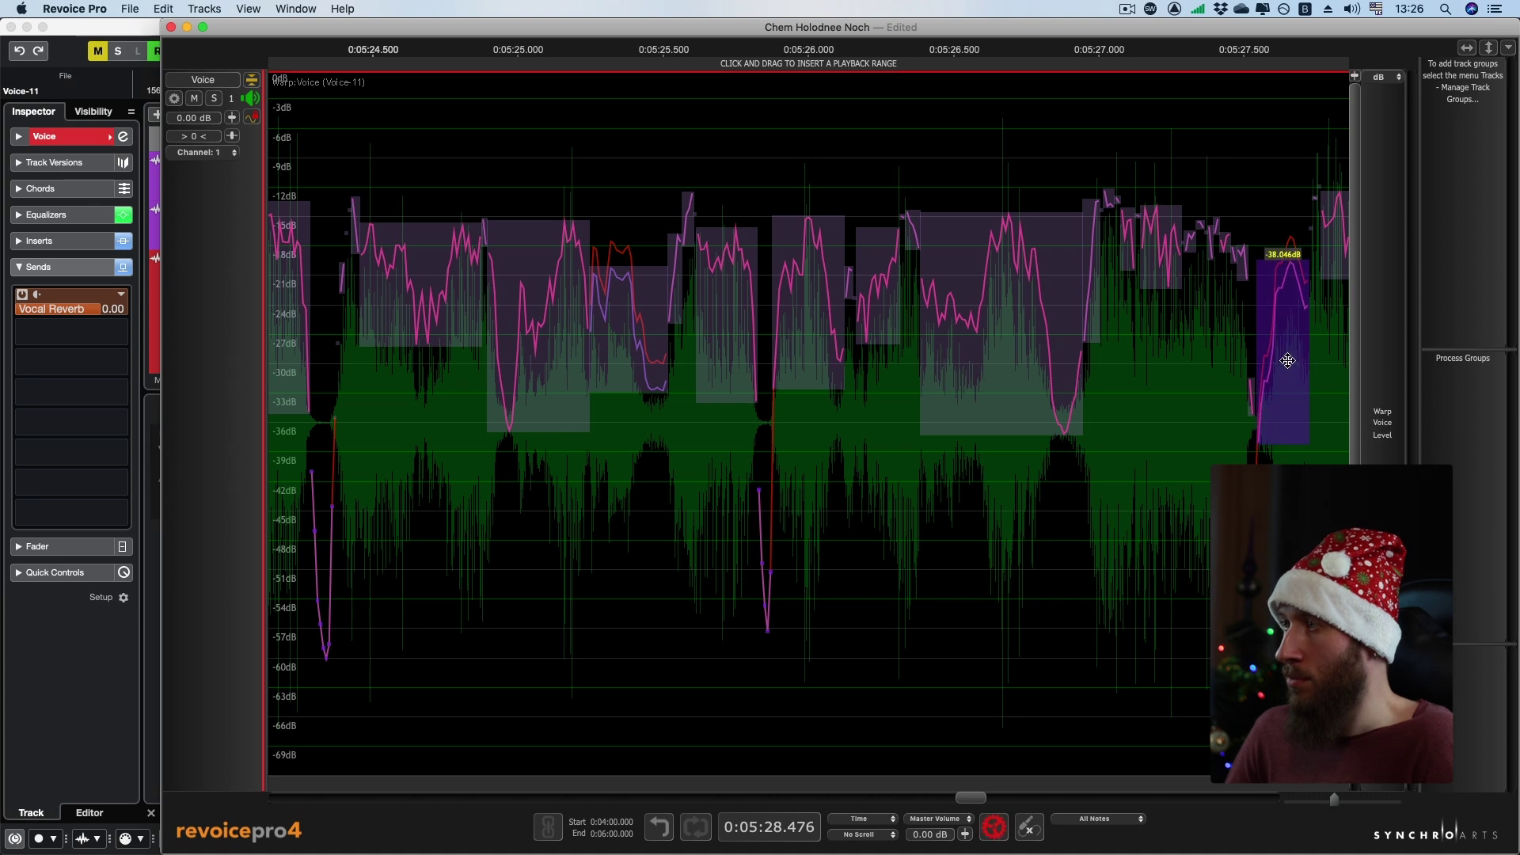
click(1019, 164)
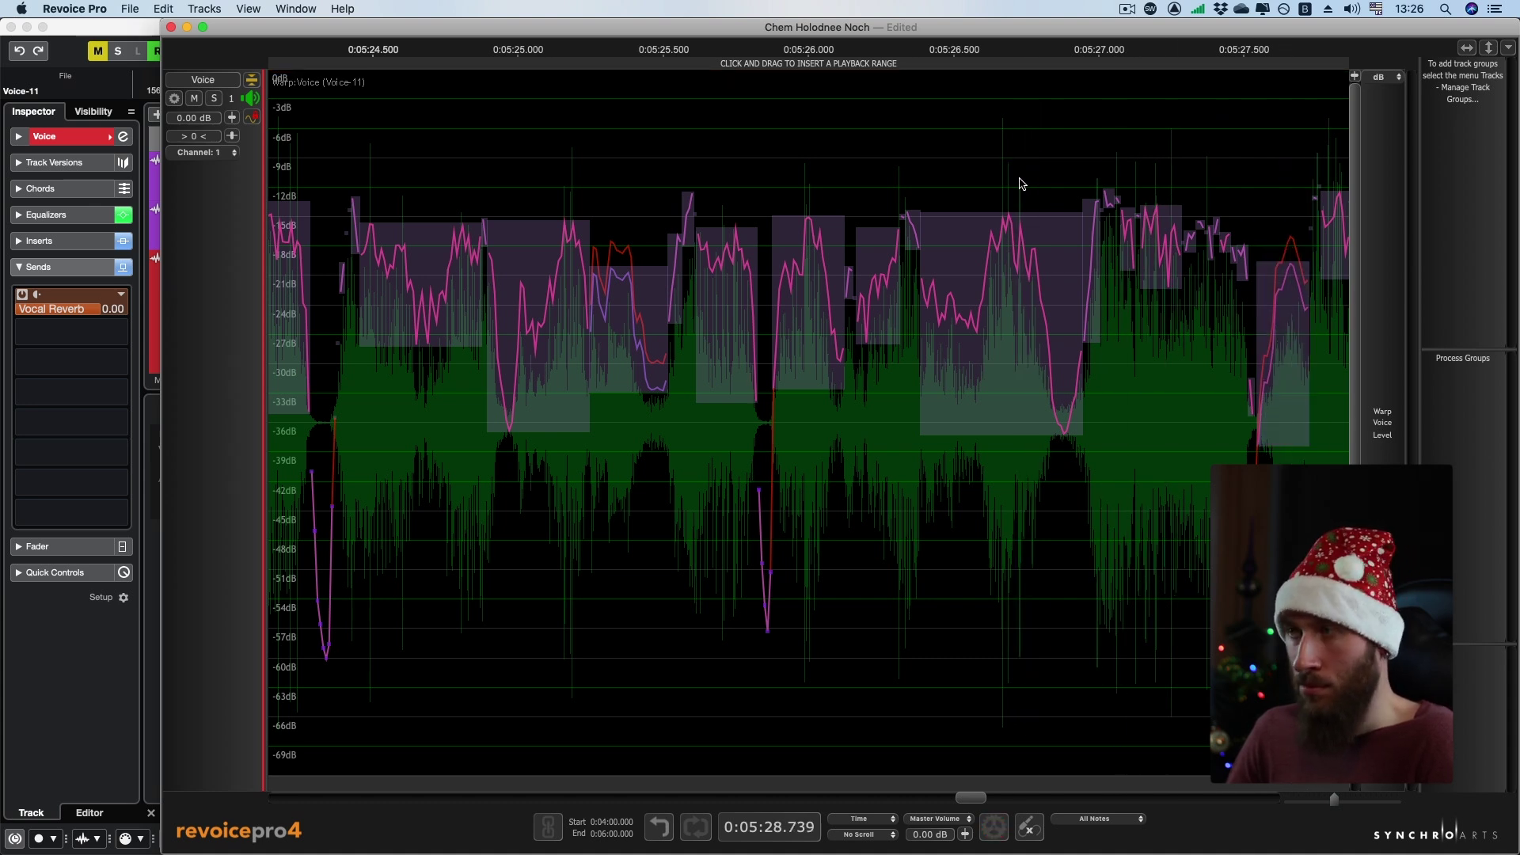
scroll(1020, 183, down, 4)
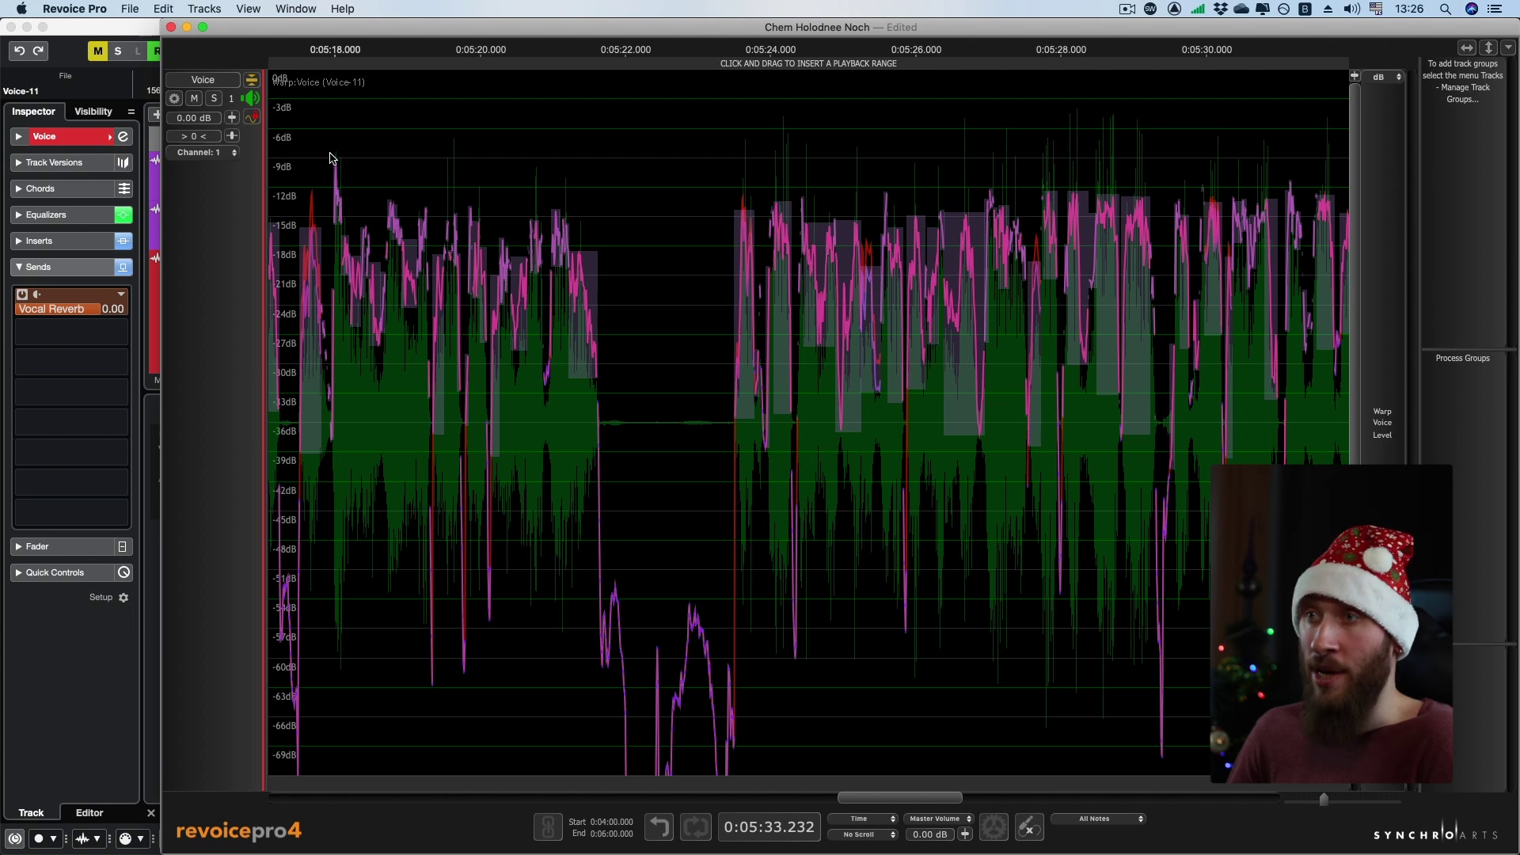
- Switch back to Cubase and play the full mix with the updated vocal levels
click(136, 36)
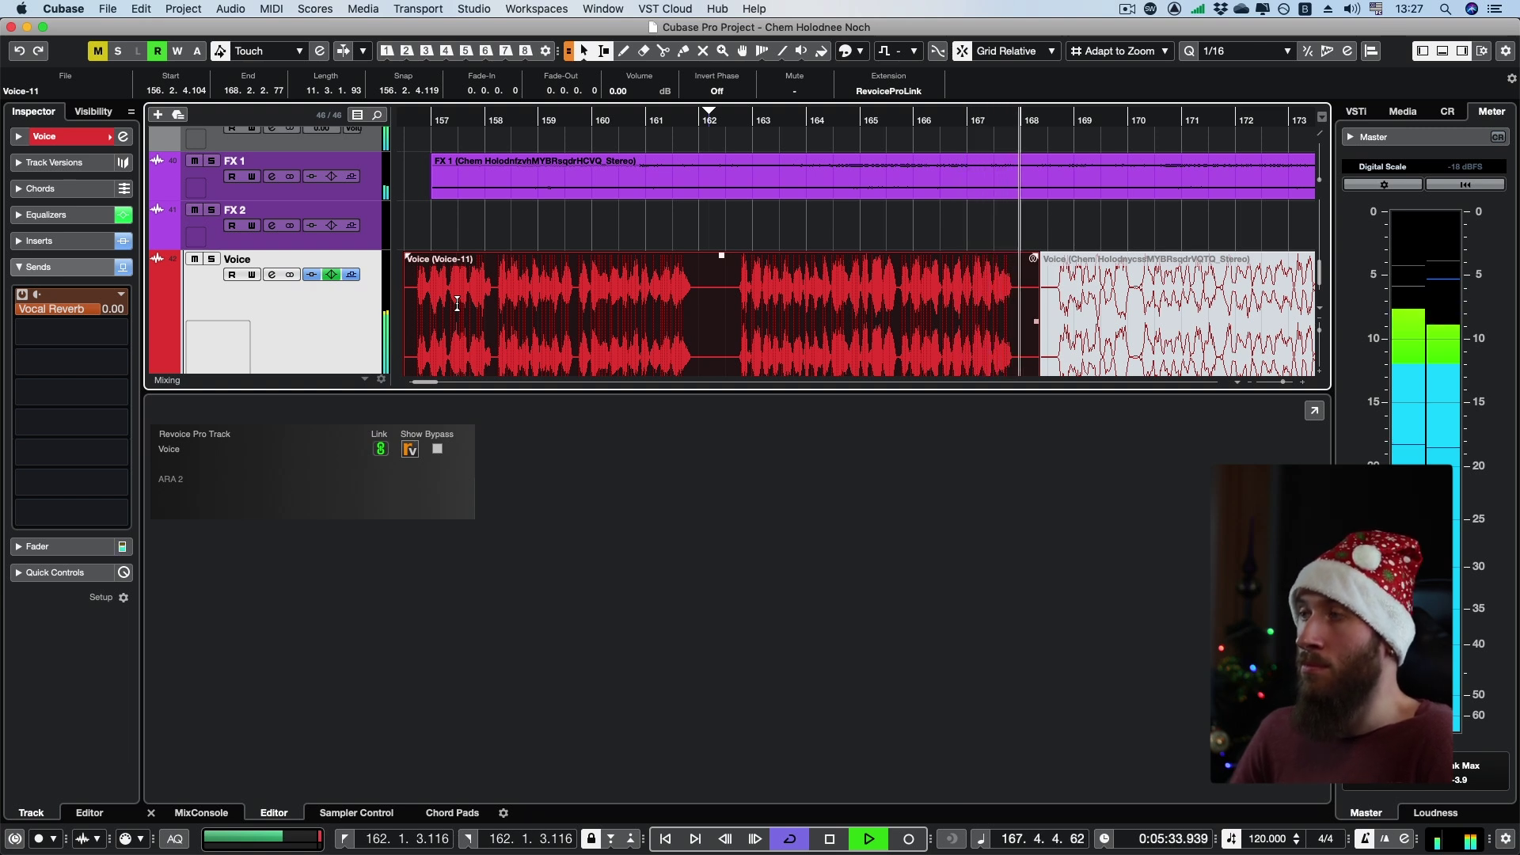
key(space)
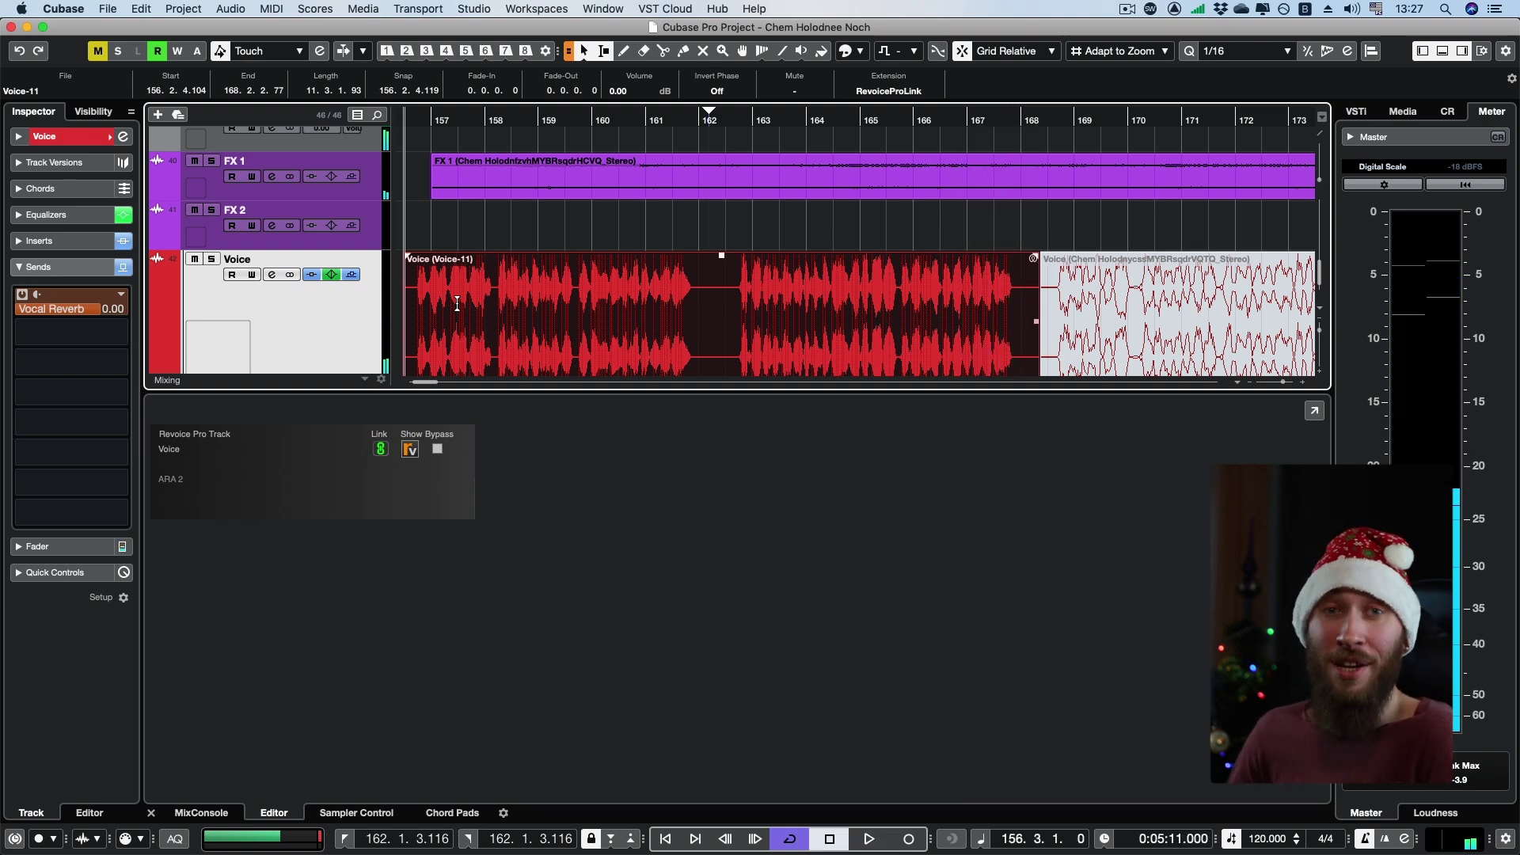